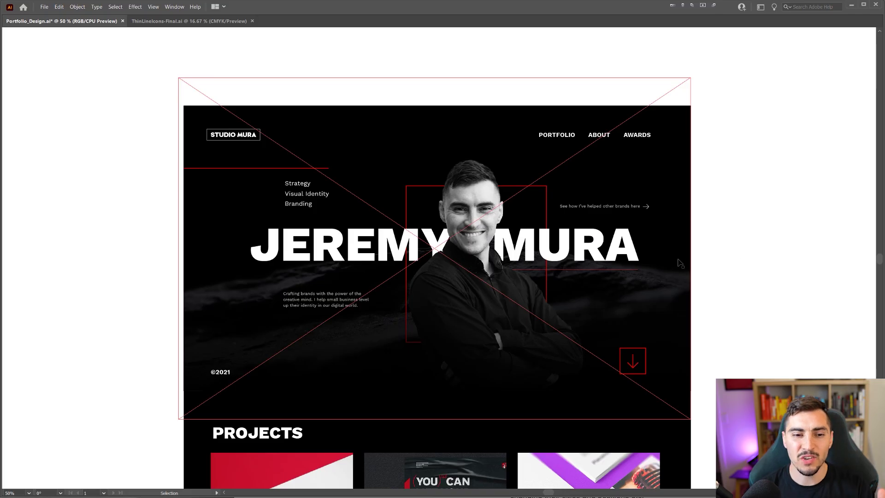
Examine the four dark reference website designs placed beside the portfolio mockup on the canvas
left_click(840, 263)
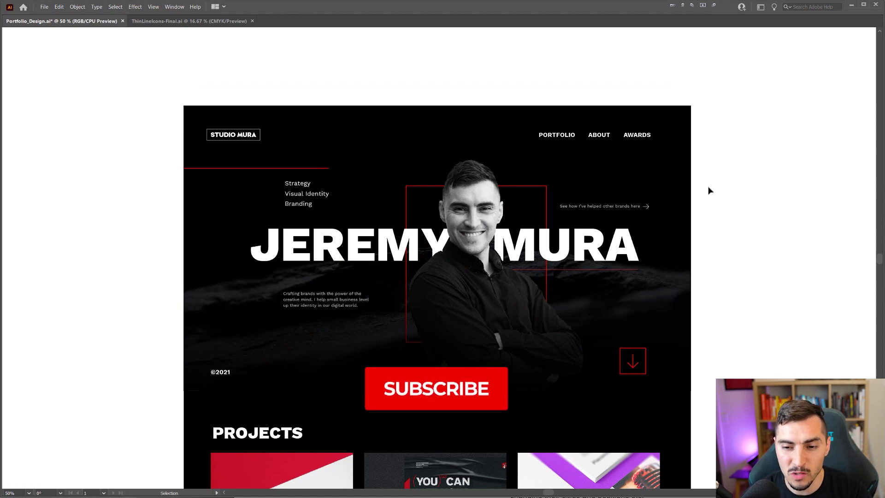
scroll(777, 204, "down", 1)
left_click_drag(721, 191, 142, 204)
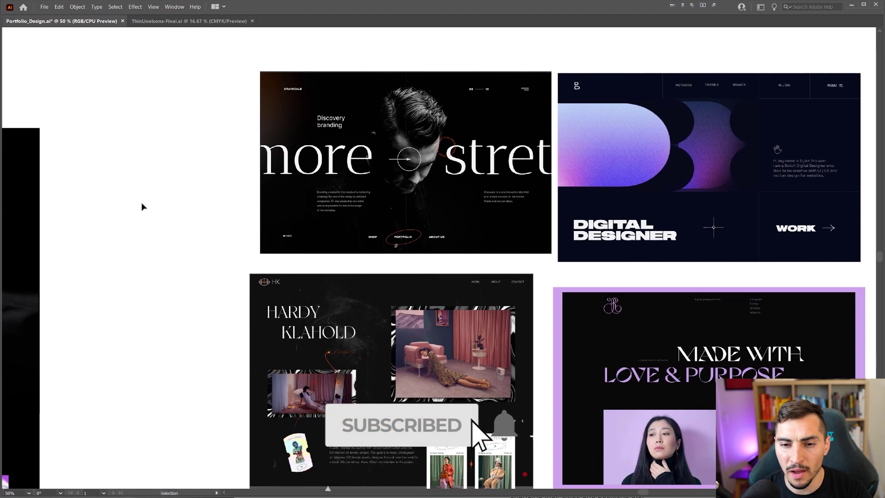
scroll(143, 203, "down", 1)
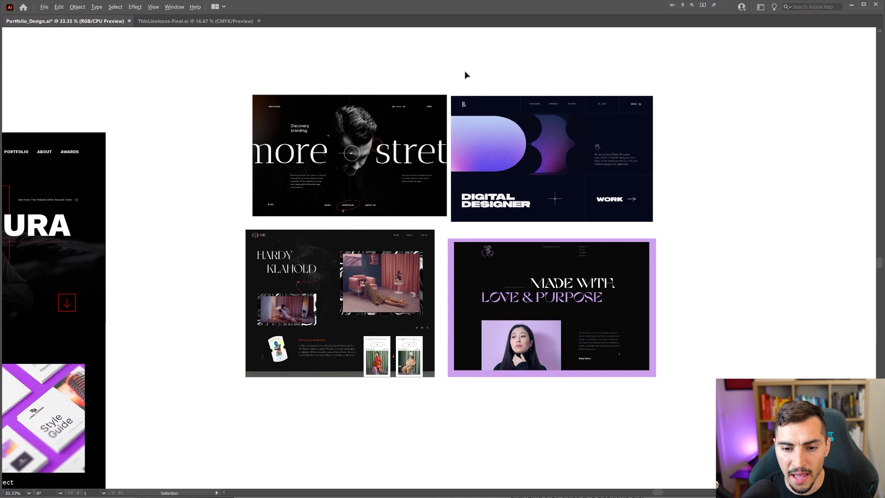
scroll(465, 74, "up", 1)
left_click_drag(721, 181, 746, 144)
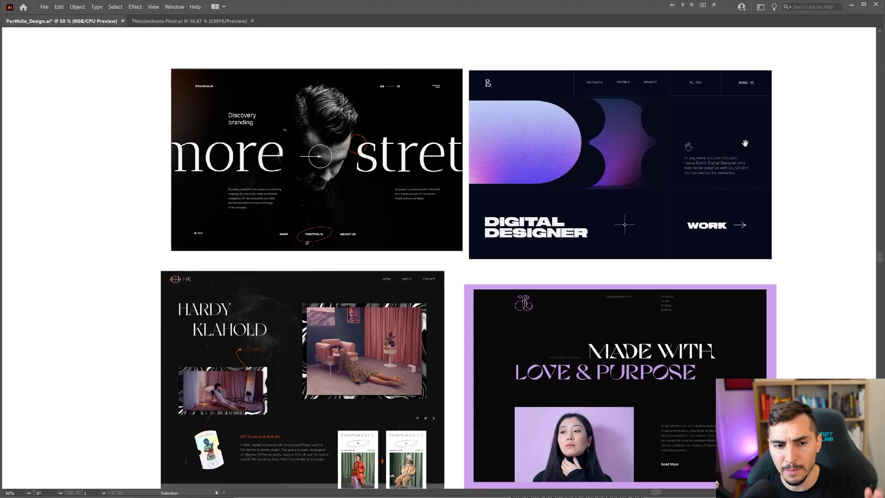
scroll(424, 395, "down", 2)
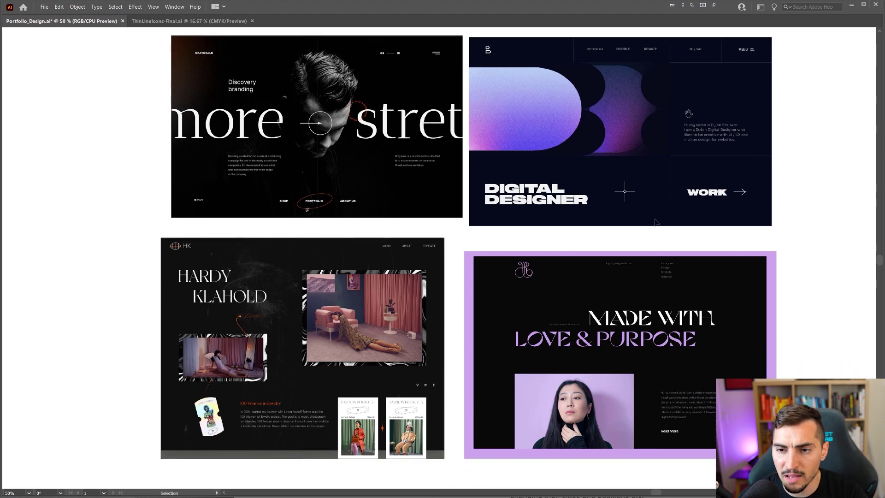
Review the portfolio page mockup from the hero area through the projects, contact form and footer
left_click_drag(102, 125, 453, 140)
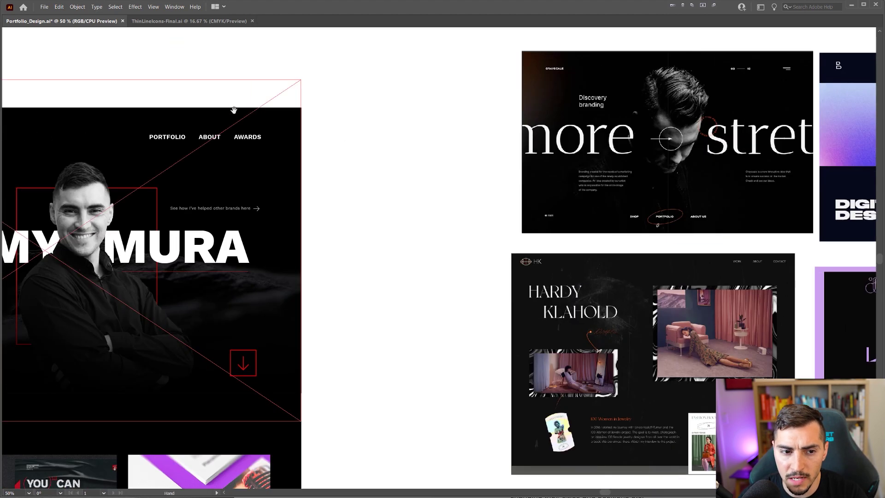
left_click_drag(371, 177, 742, 155)
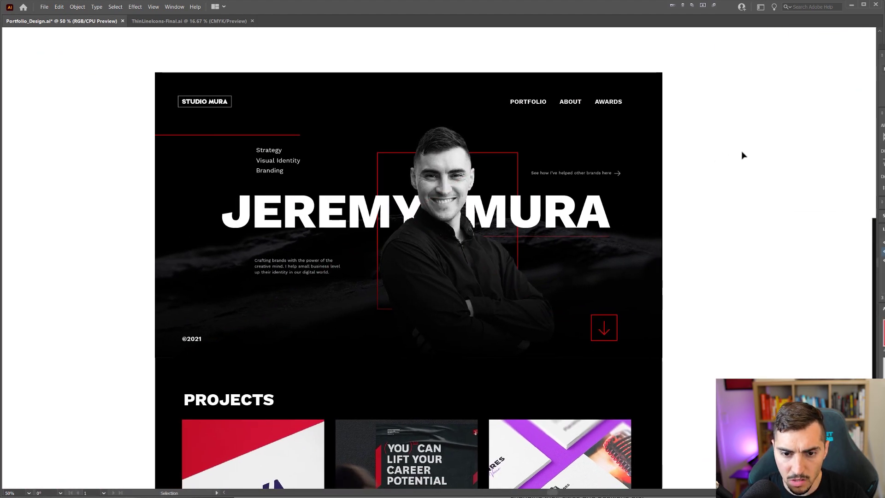
key("Tab")
key("Tab")
left_click_drag(734, 257, 736, 242)
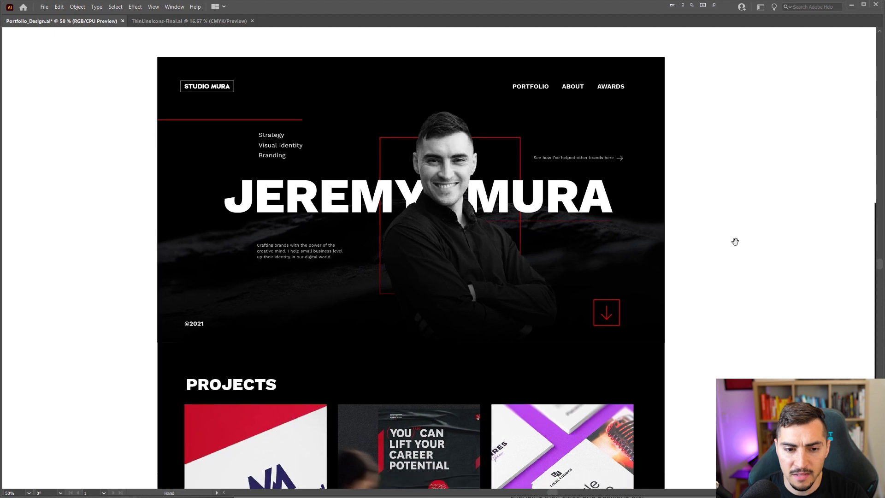
scroll(735, 242, "down", 10)
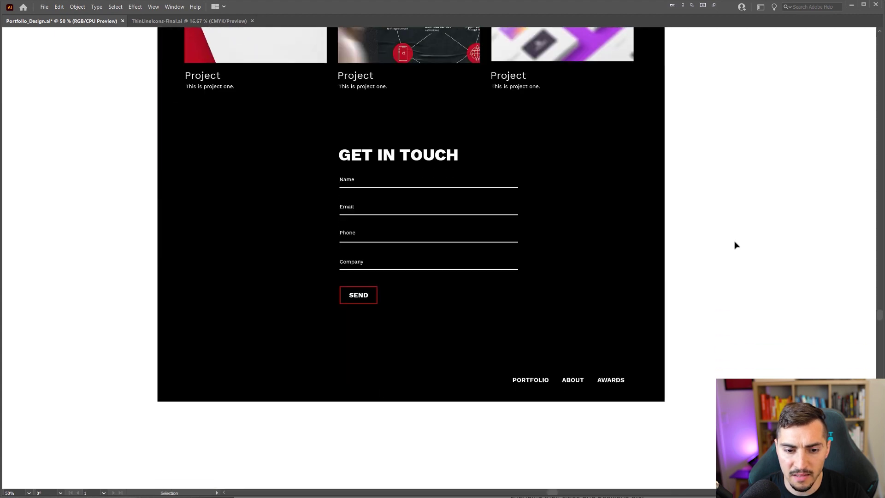
scroll(737, 245, "up", 5)
scroll(736, 245, "up", 6)
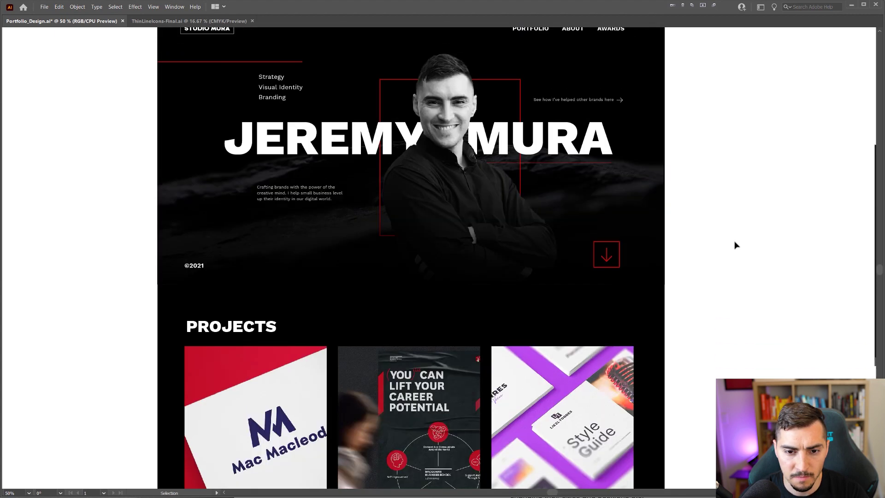
scroll(688, 212, "up", 1, "alt")
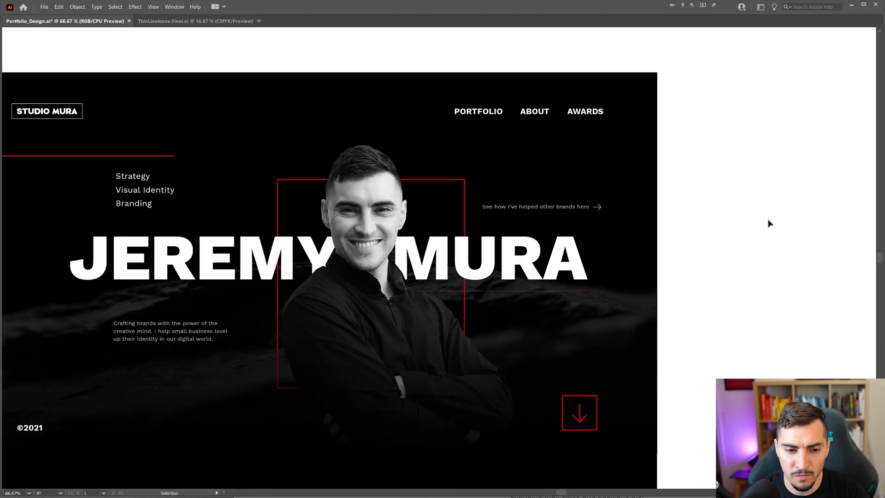
left_click_drag(736, 222, 787, 206)
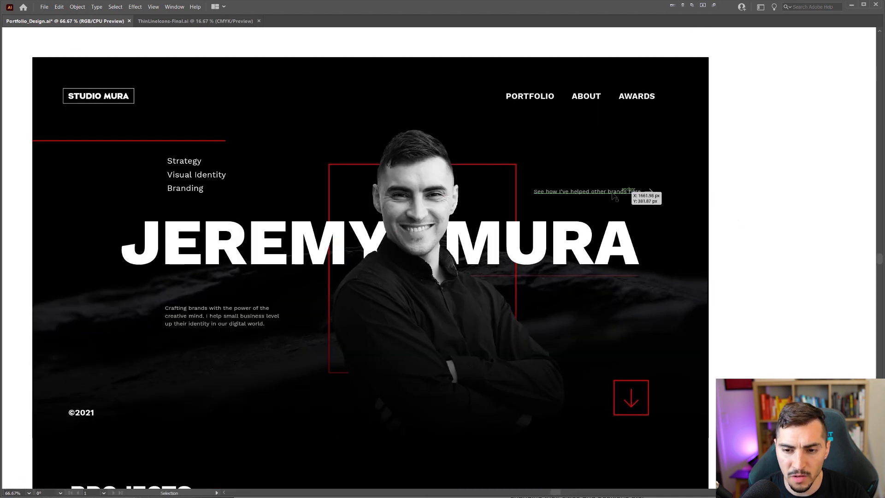
scroll(586, 136, "down", 1, "alt")
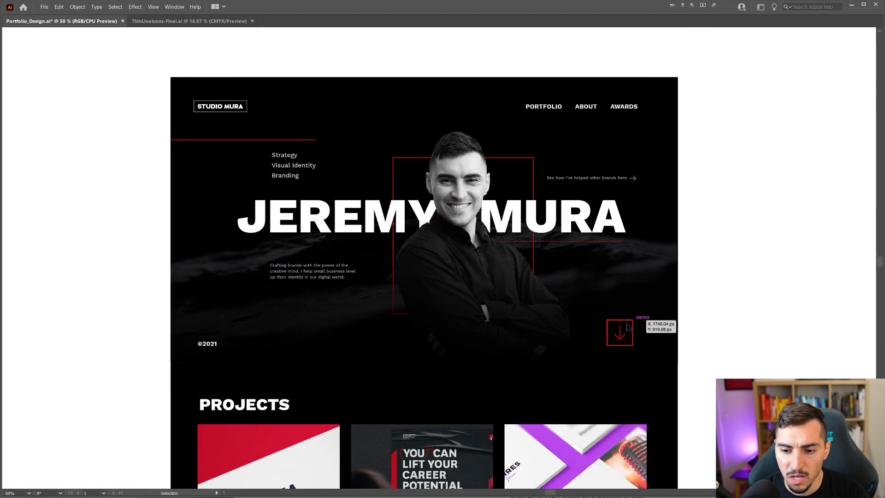
left_click_drag(717, 239, 723, 250)
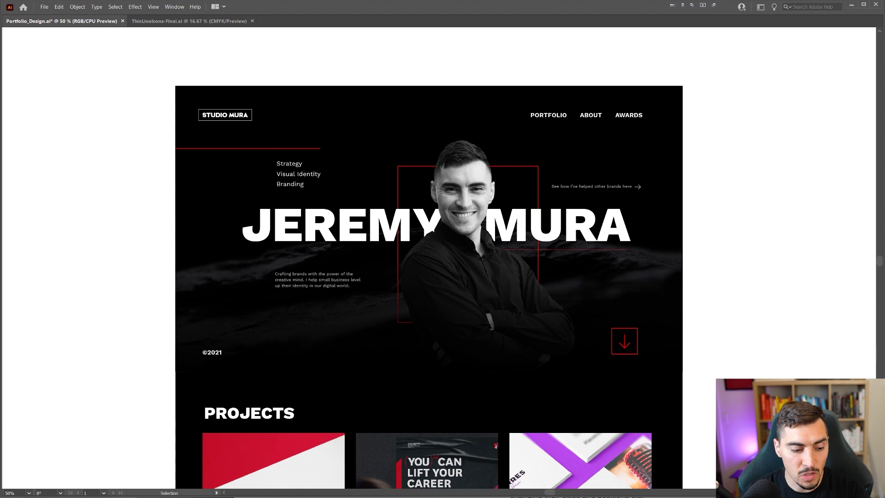
Switch to the browser and look over Editor X's starting options, including Start from Scratch and the ready-made templates
key("alt+Tab")
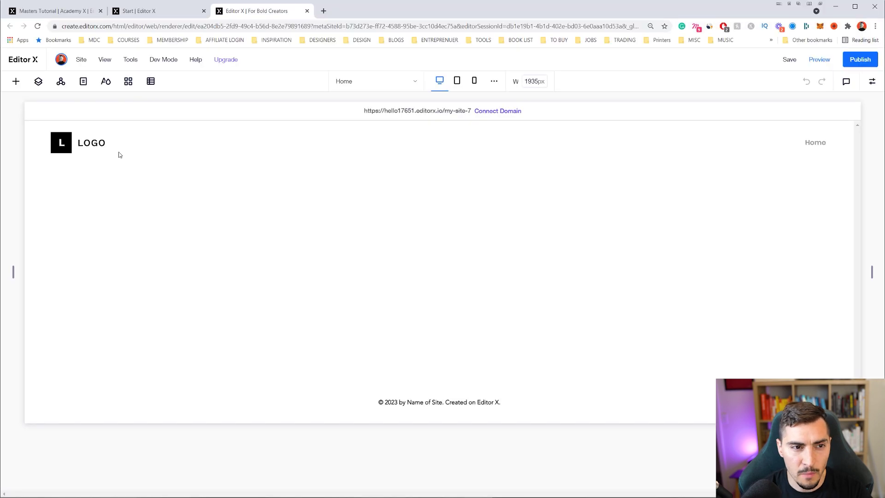
left_click(162, 11)
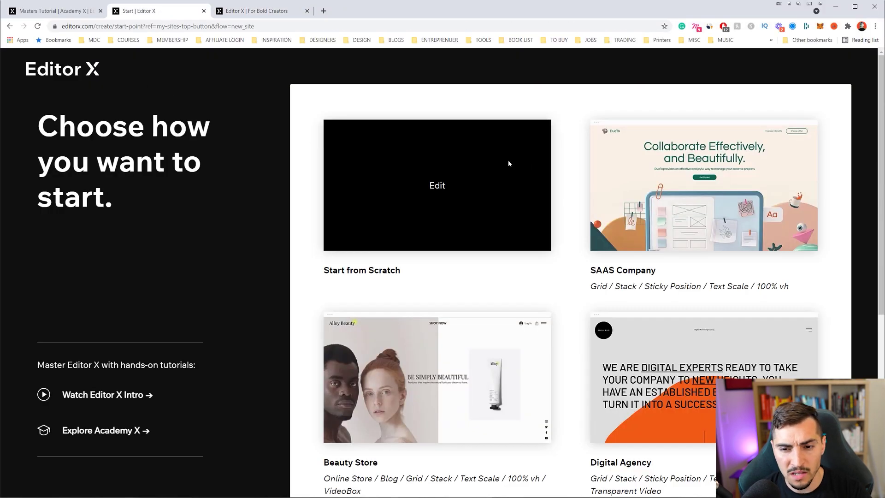
scroll(676, 192, "down", 5)
scroll(676, 191, "up", 5)
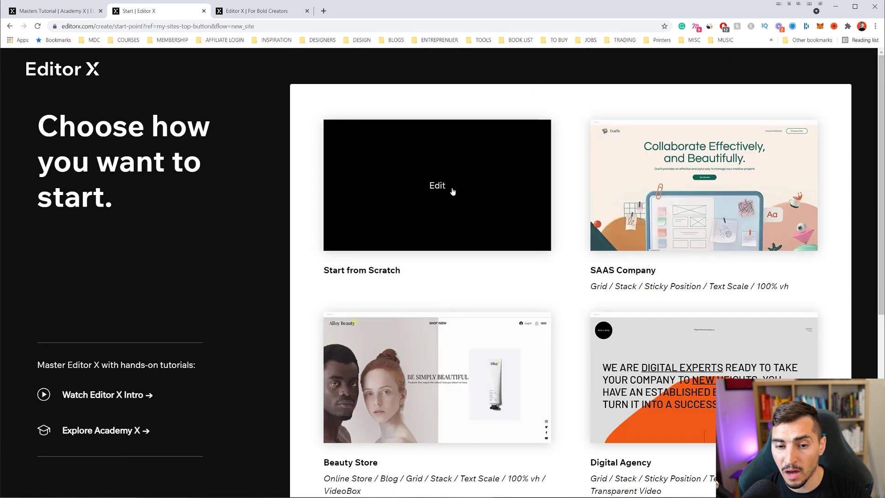
Return to the empty site's editor and add a section with the Blank layout between the header and footer
left_click(245, 13)
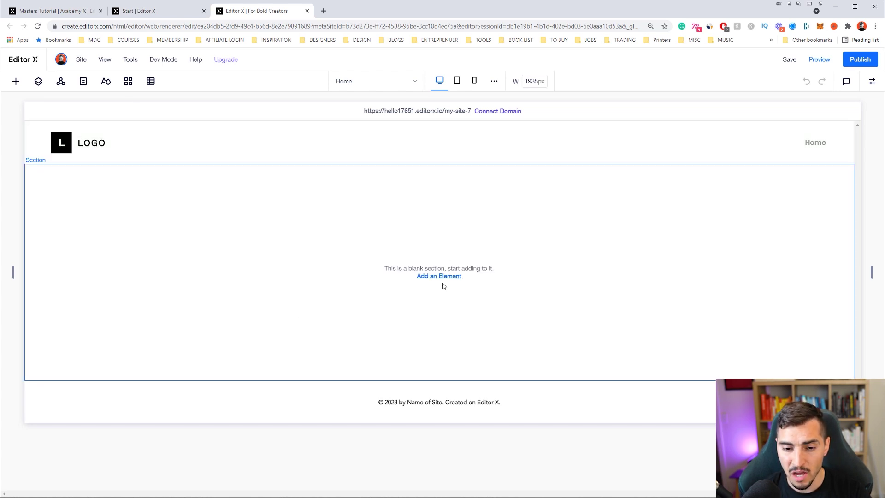
mouse_move(439, 380)
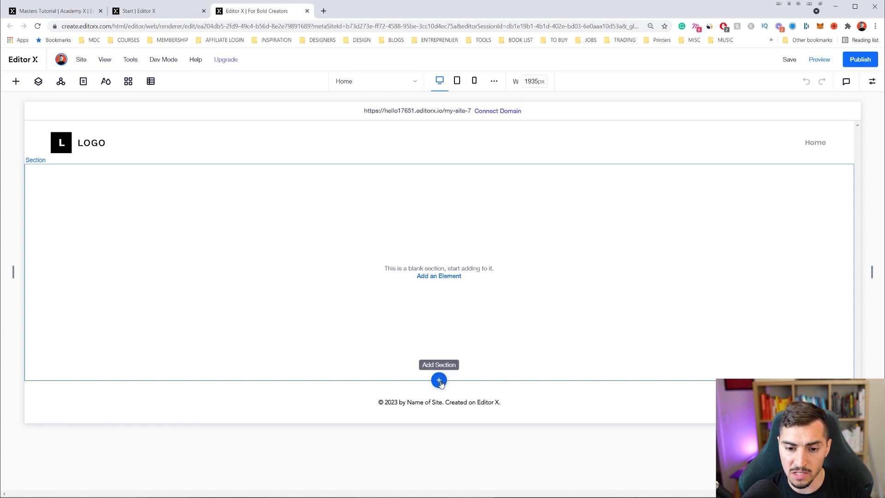
left_click(440, 381)
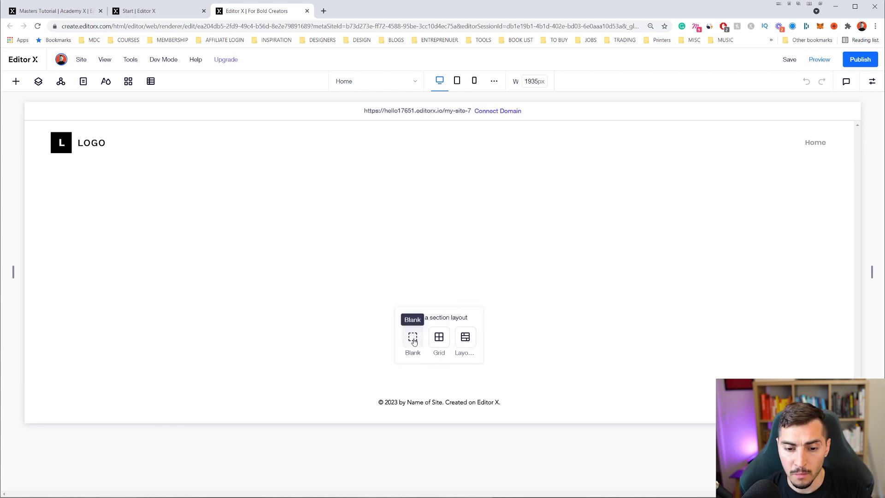
left_click(414, 340)
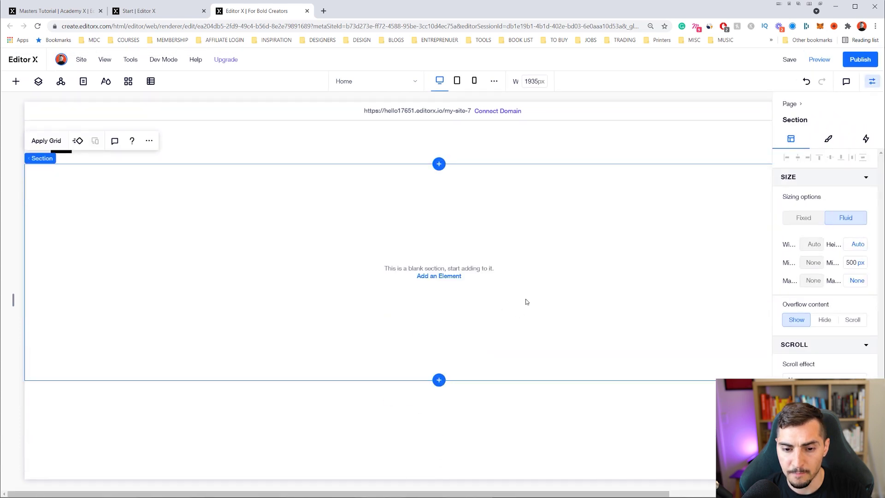
Fill the new section's background with the black theme color
left_click(872, 82)
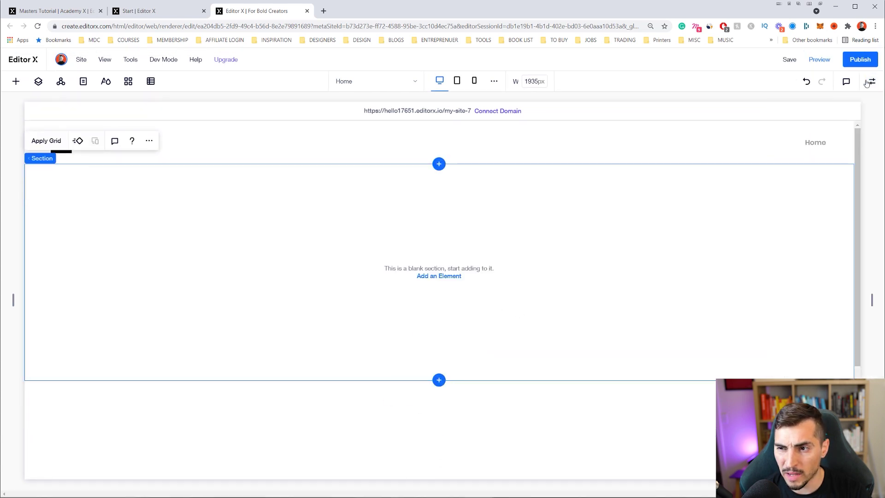
left_click(871, 82)
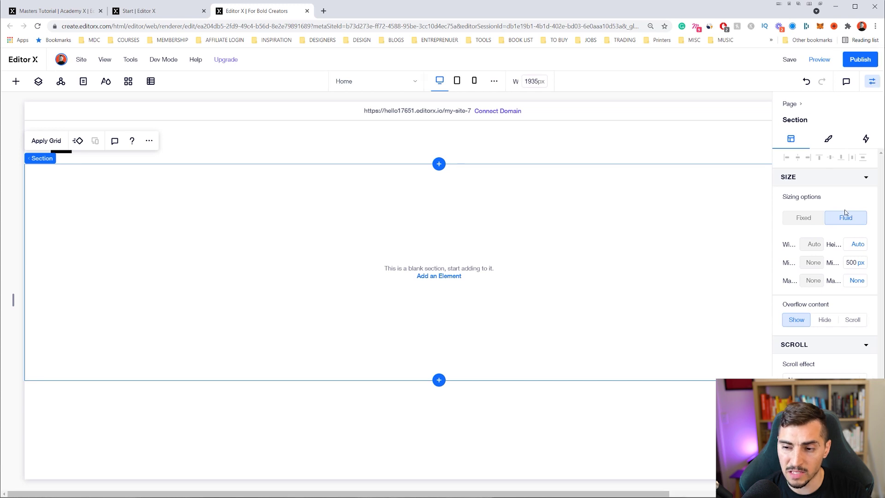
left_click(828, 141)
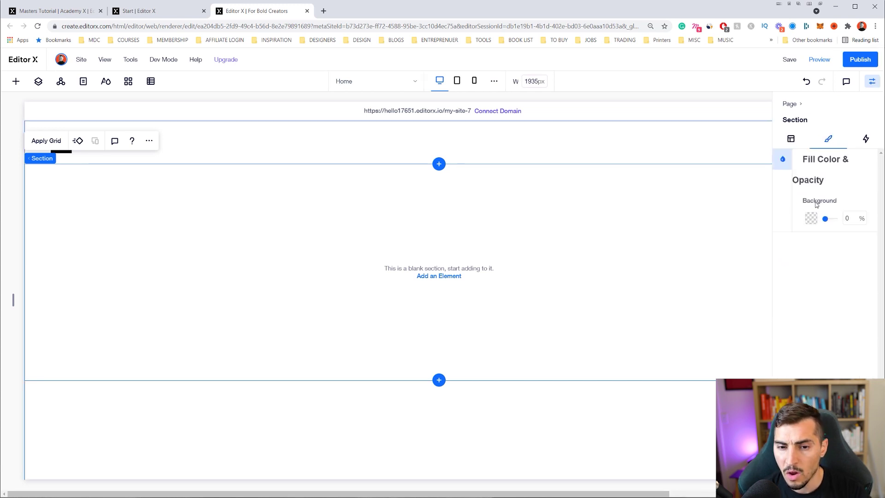
left_click(811, 218)
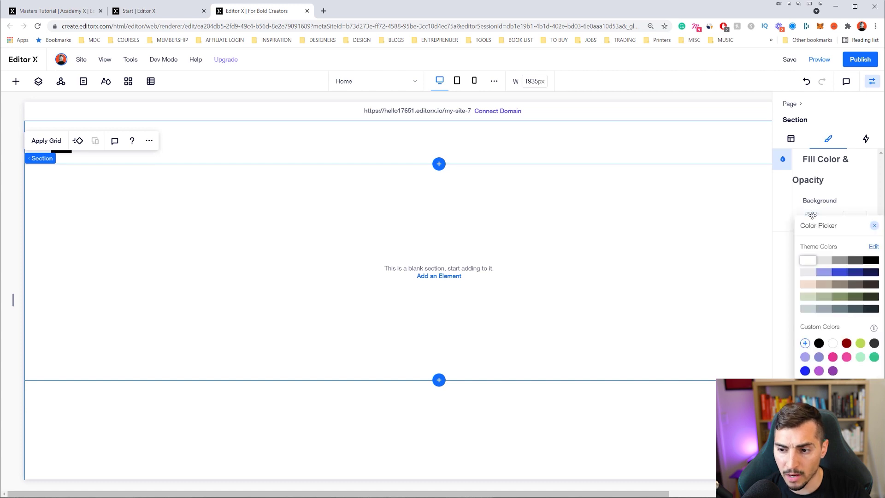
left_click(872, 261)
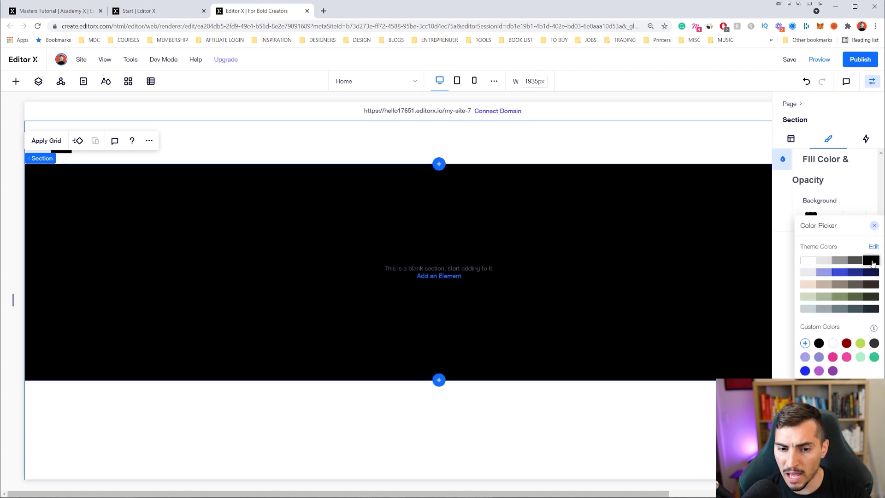
left_click(500, 283)
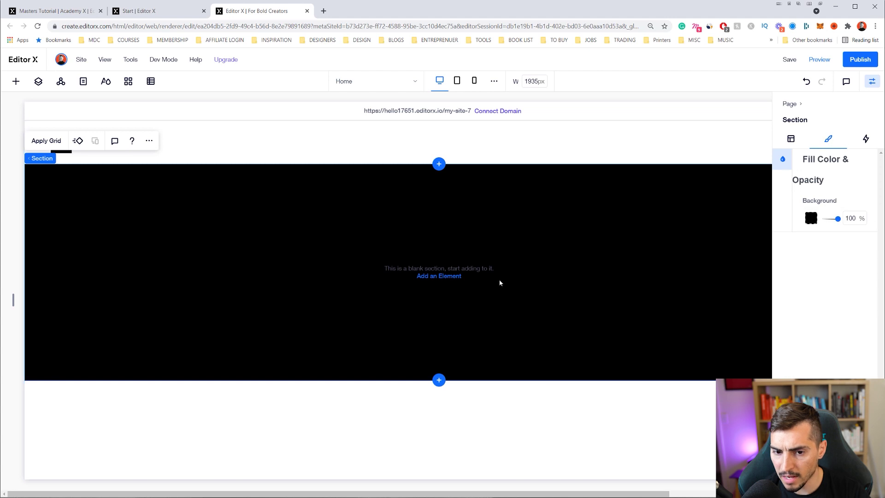
Set the black section's minimum height to 850 px
left_click(792, 140)
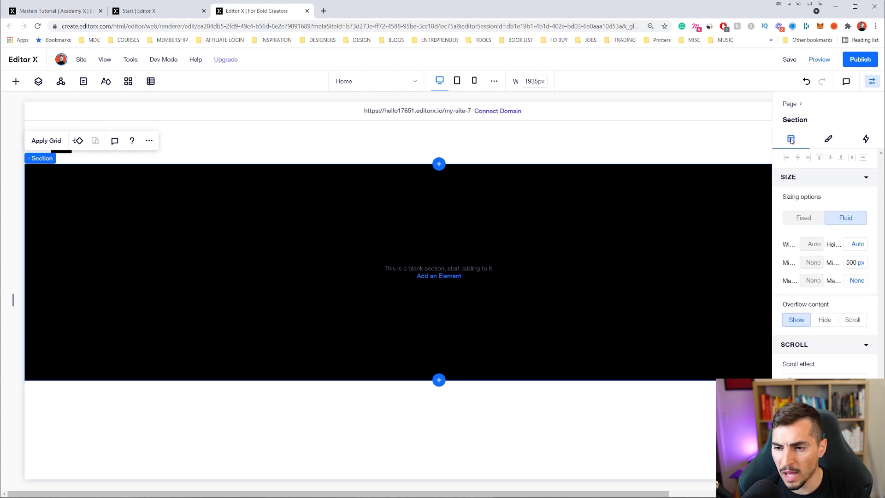
left_click(856, 264)
type("85")
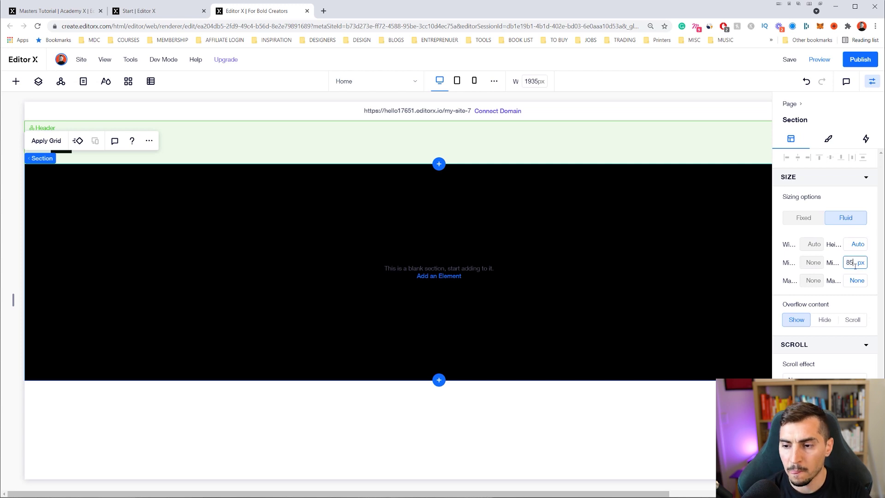
key("Return")
scroll(738, 272, "down", 1)
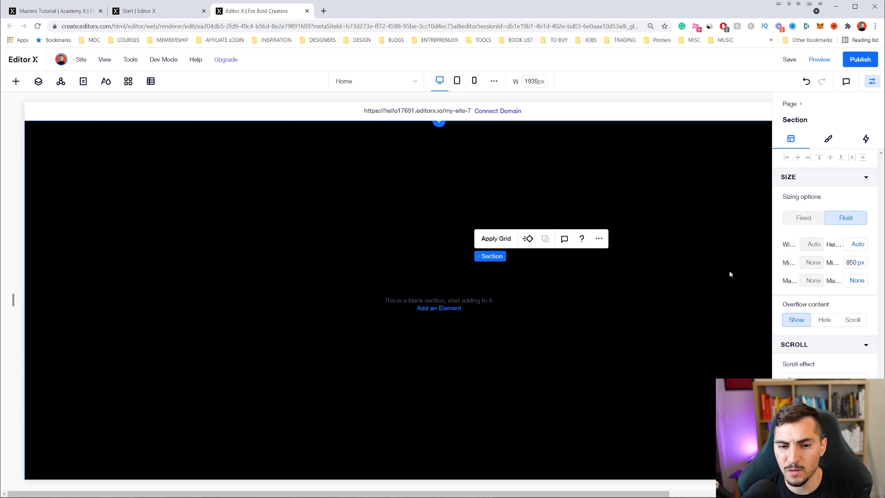
Reduce the black section's minimum height to 750 px and check how it fits the page
left_click(855, 263)
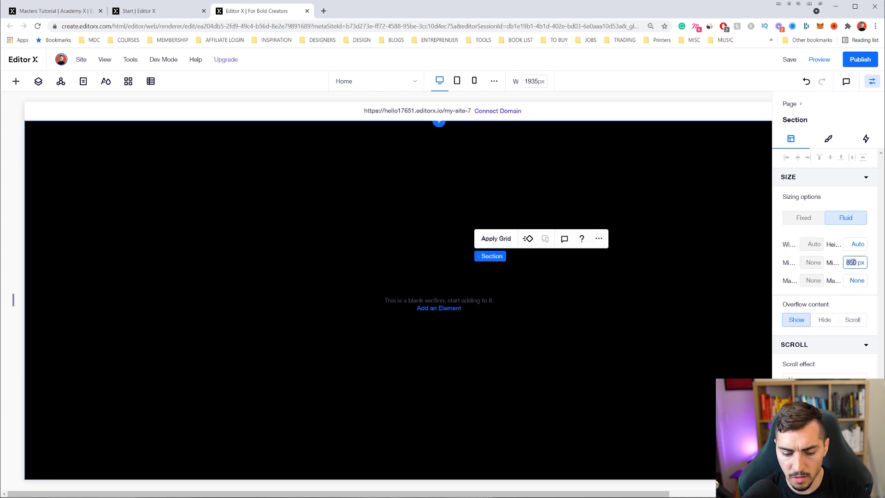
type("7")
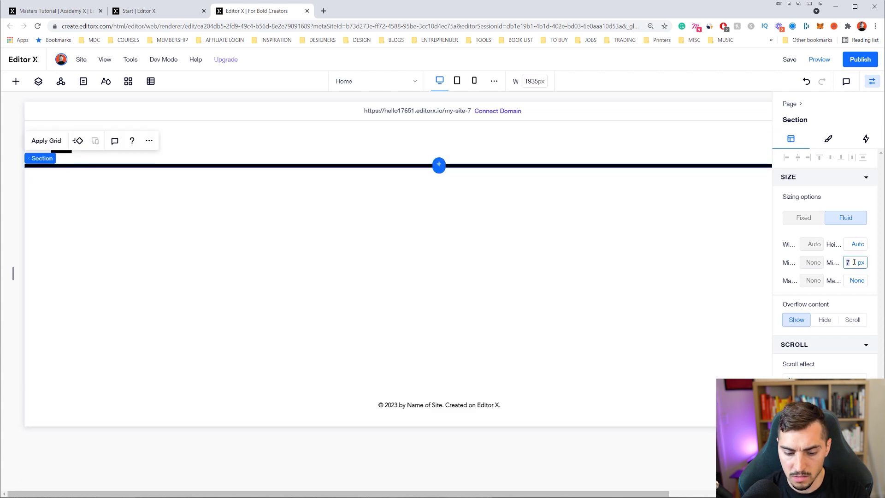
key("Return")
double_click(855, 262)
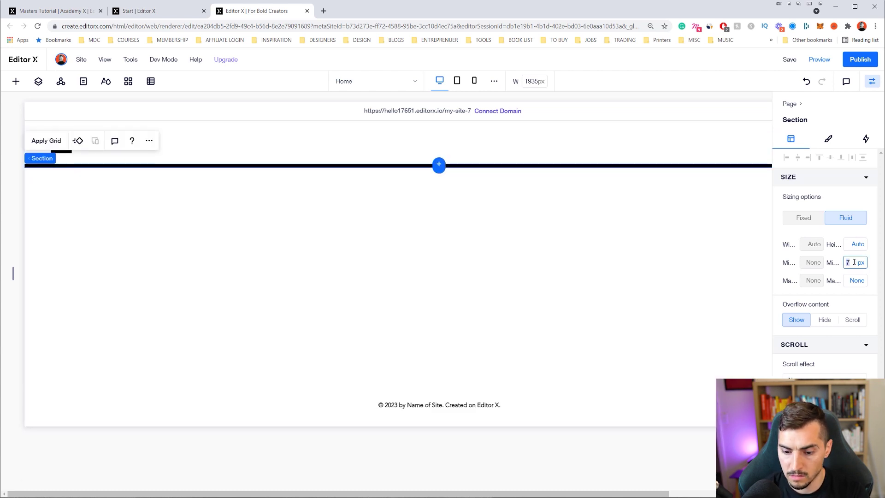
scroll(625, 181, "down", 3)
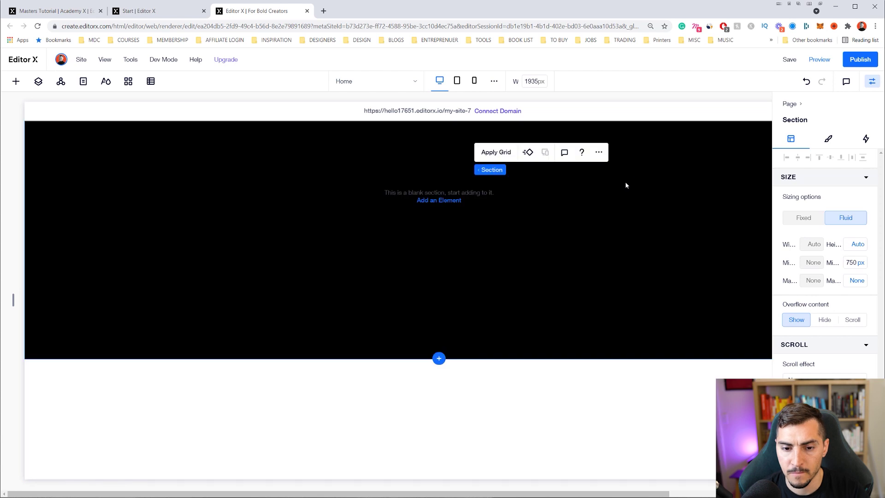
scroll(625, 182, "up", 2)
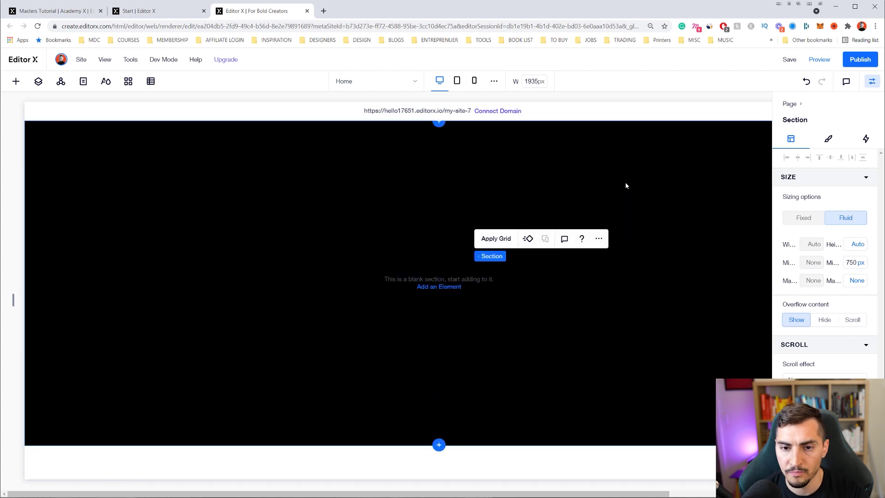
Add a container to the black section and stretch it to fill the whole section
scroll(625, 183, "up", 1)
scroll(626, 185, "down", 1)
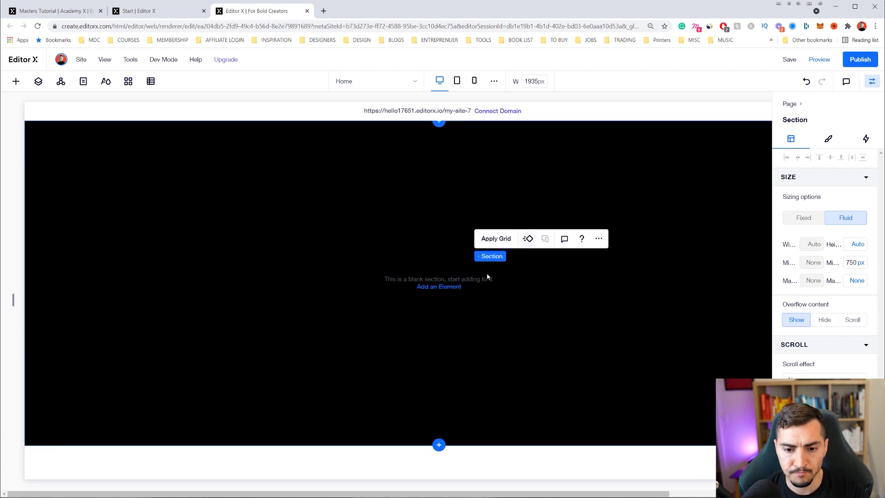
left_click(432, 287)
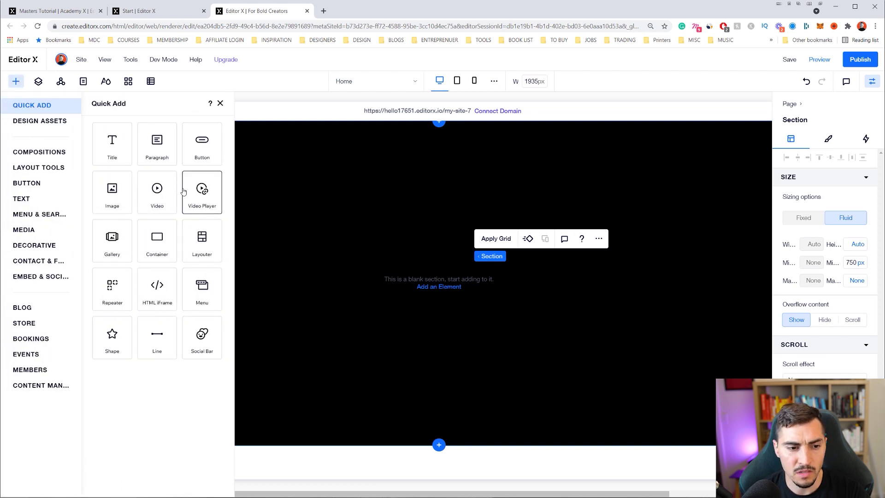
left_click(167, 245)
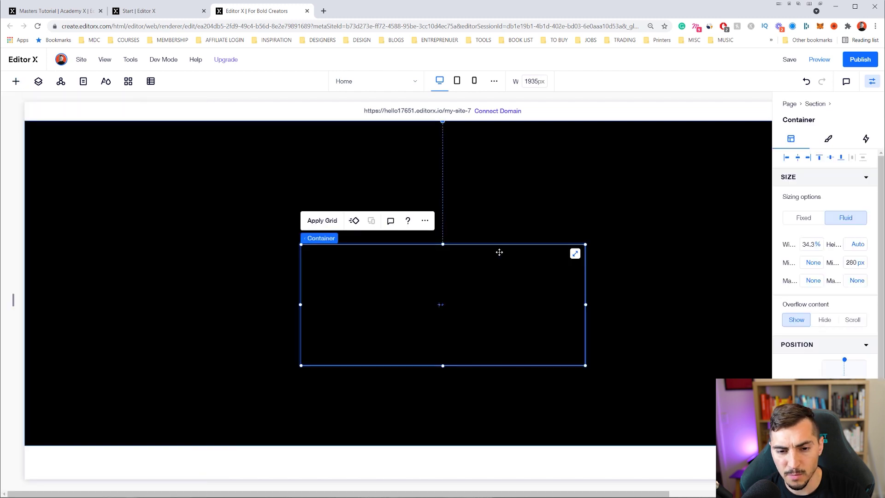
left_click(575, 253)
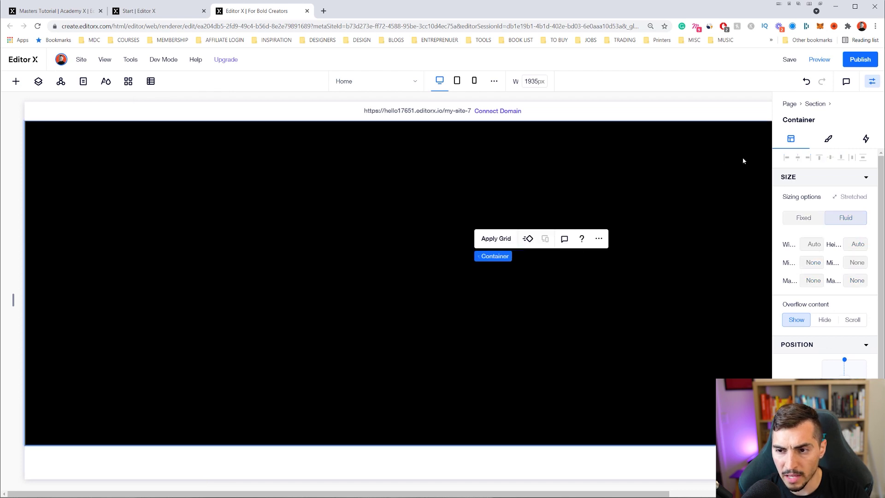
scroll(642, 214, "right", 2)
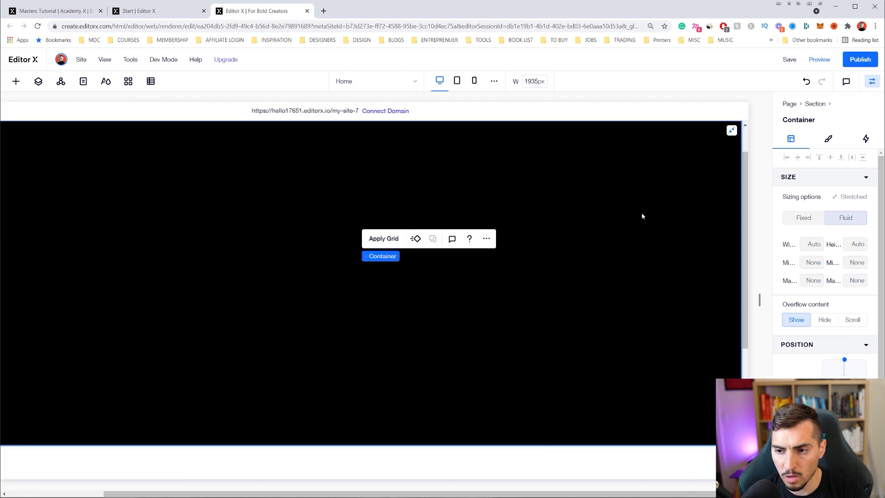
left_click(722, 131)
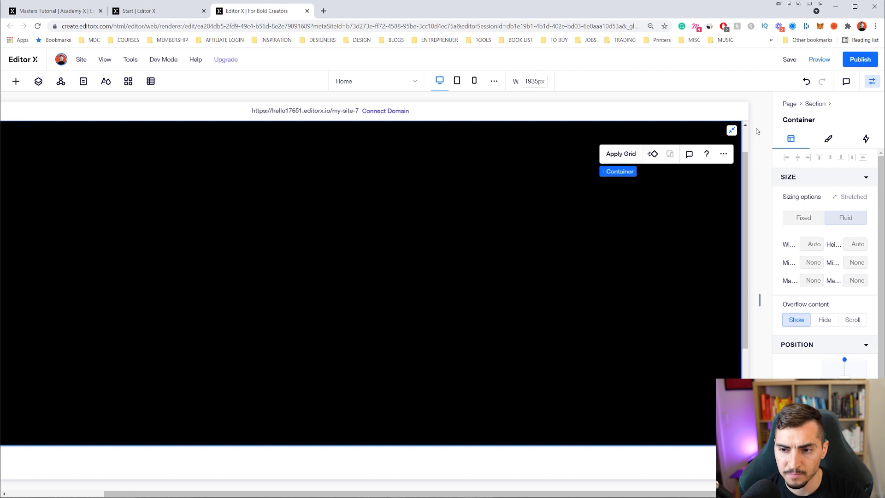
scroll(244, 173, "left", 3)
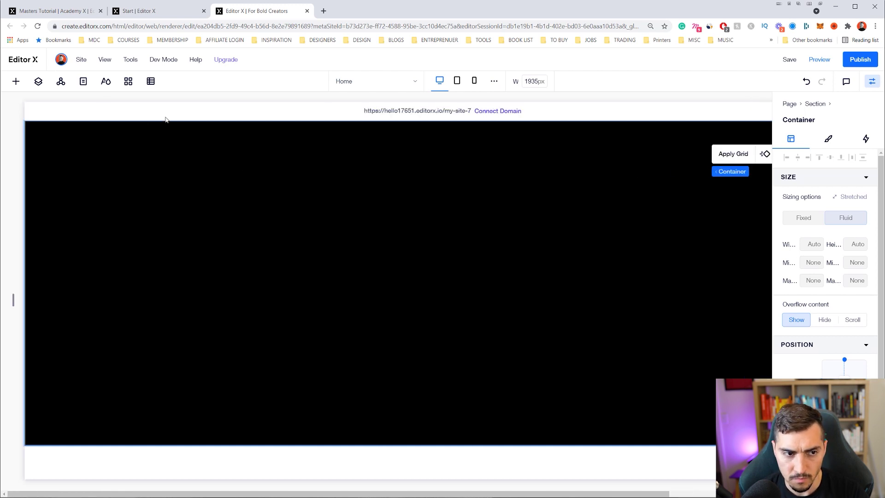
Upload Side Arms Crossed.png from the computer to the site files and add it to the page
left_click(16, 83)
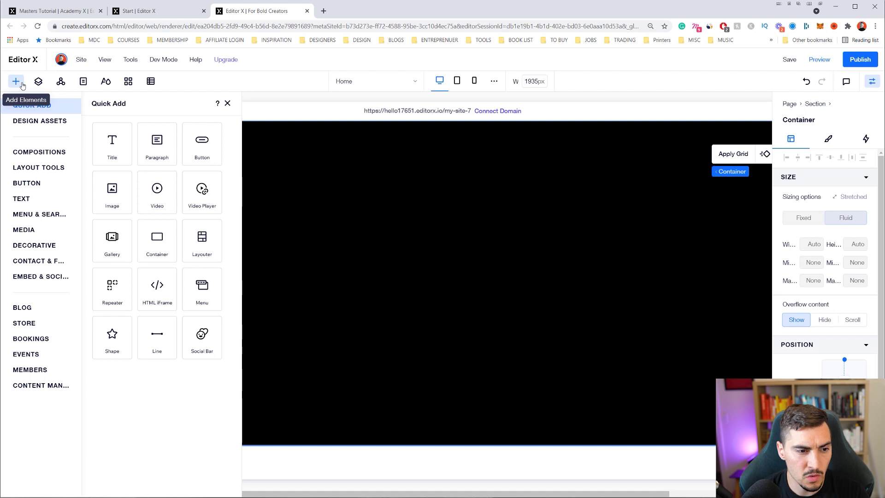
left_click(27, 230)
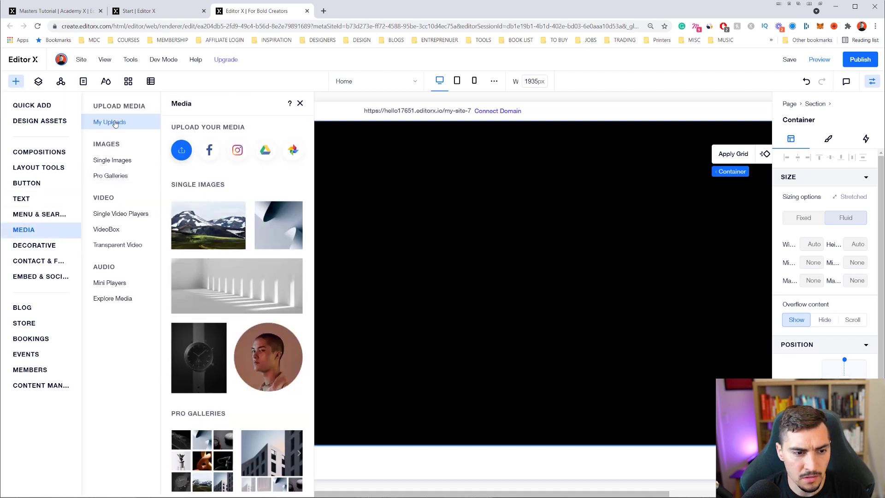
scroll(187, 198, "down", 5)
scroll(186, 198, "up", 5)
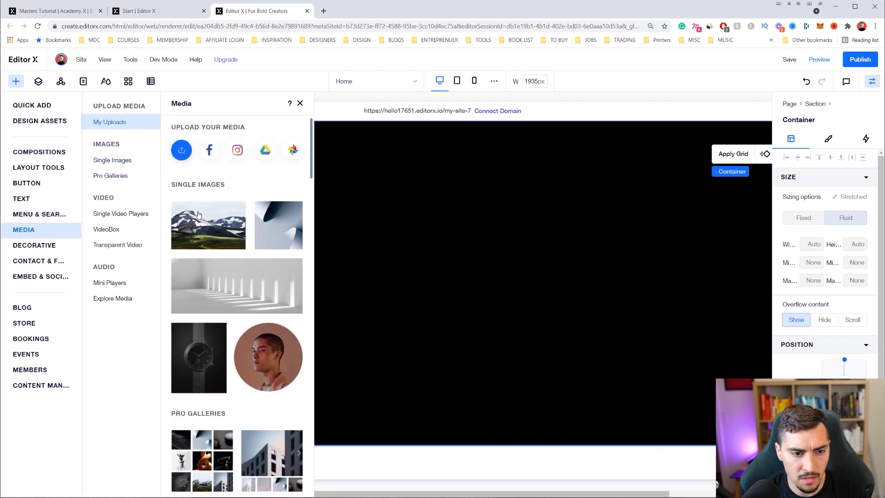
left_click(181, 151)
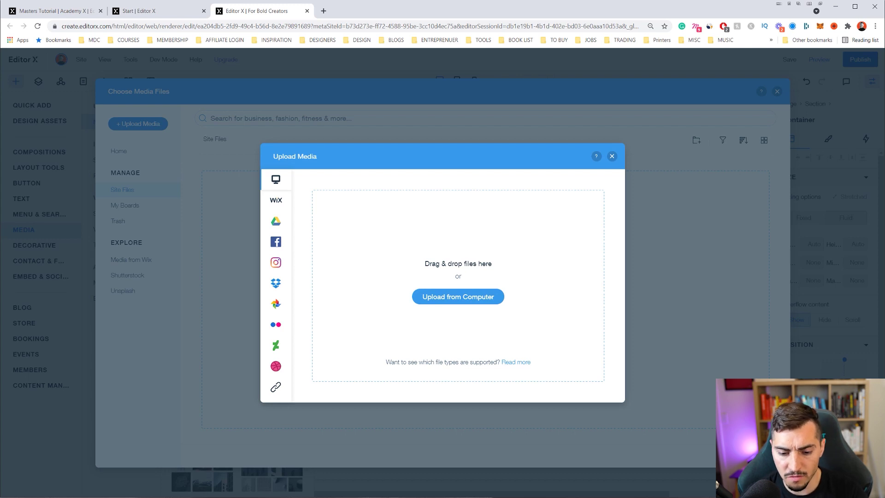
key("alt+Tab")
left_click_drag(728, 132, 884, 132)
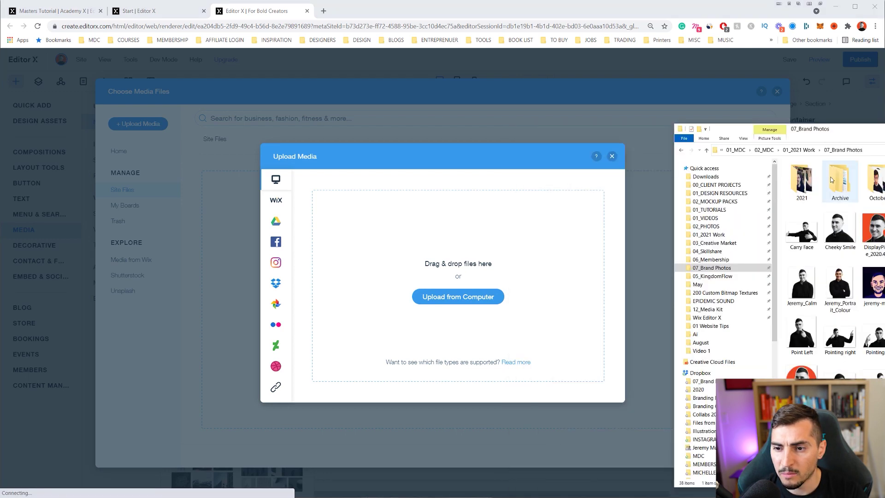
left_click_drag(832, 180, 342, 252)
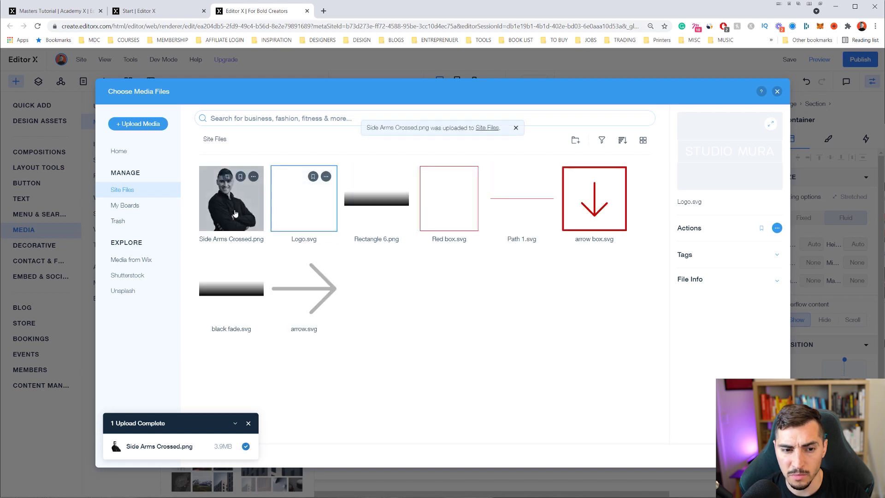
left_click(235, 213)
left_click(751, 455)
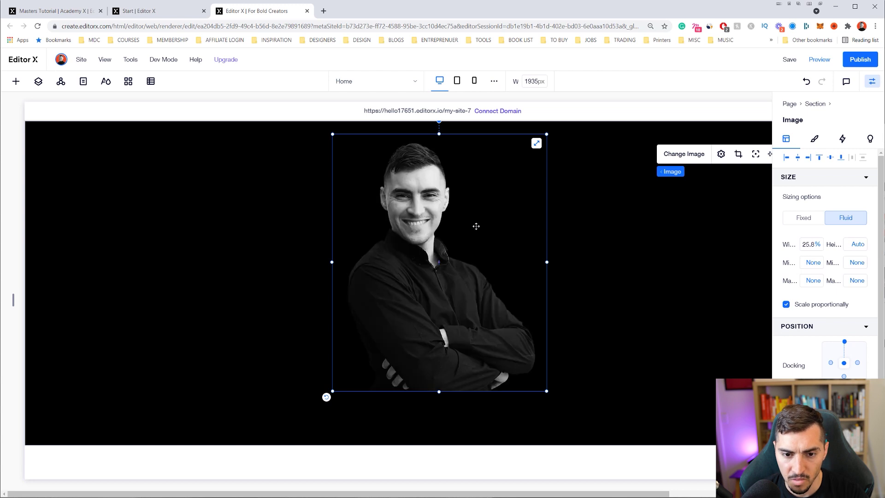
Move the portrait image to the lower edge of the black section and attach it to the stretched container
left_click_drag(437, 232, 392, 285)
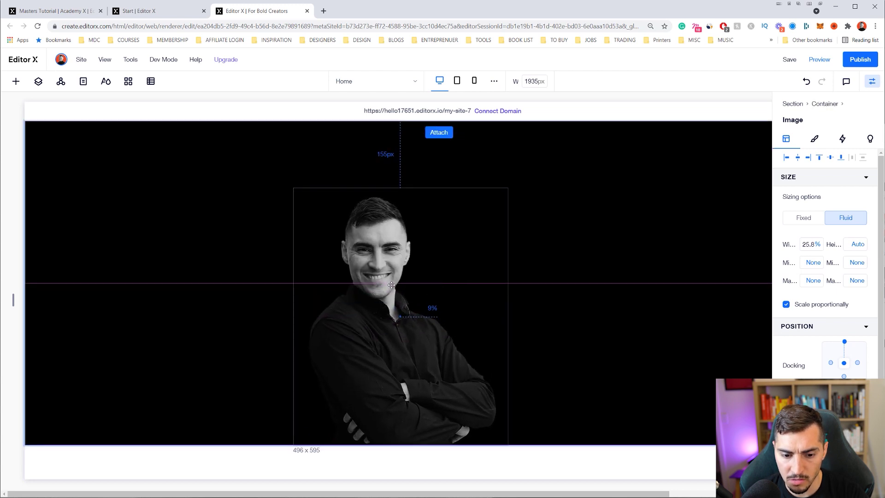
left_click_drag(492, 288, 492, 288)
left_click_drag(411, 300, 419, 300)
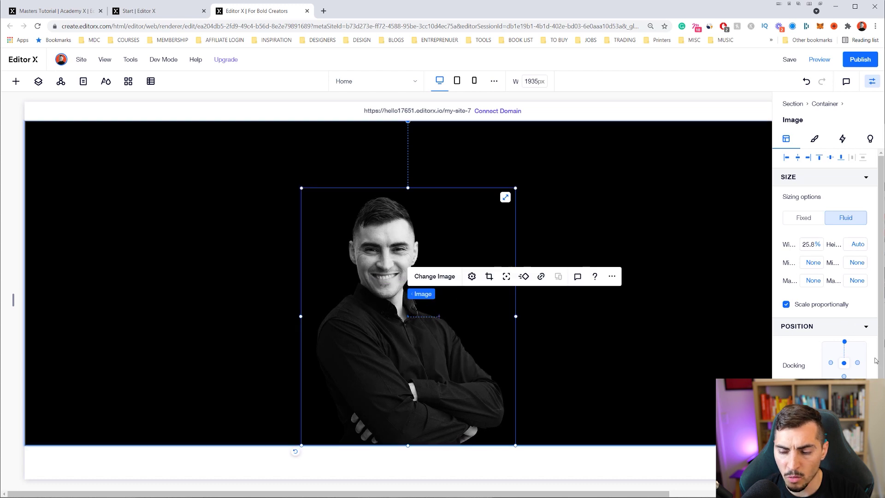
scroll(867, 351, "down", 1)
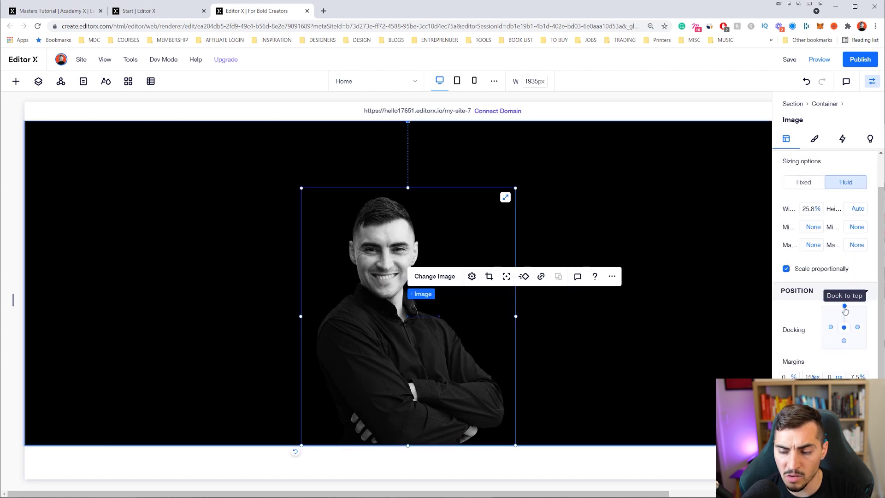
left_click(844, 341)
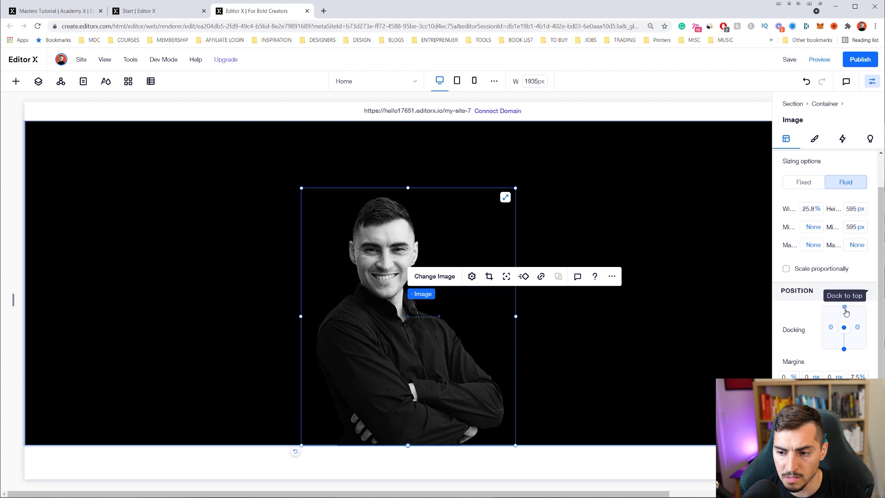
left_click(845, 308)
Enlarge the portrait to about 528 x 634 px and center it horizontally against the section's lower edge
mouse_move(432, 343)
left_mouse_down()
mouse_move(497, 343)
mouse_move(420, 343)
left_mouse_up()
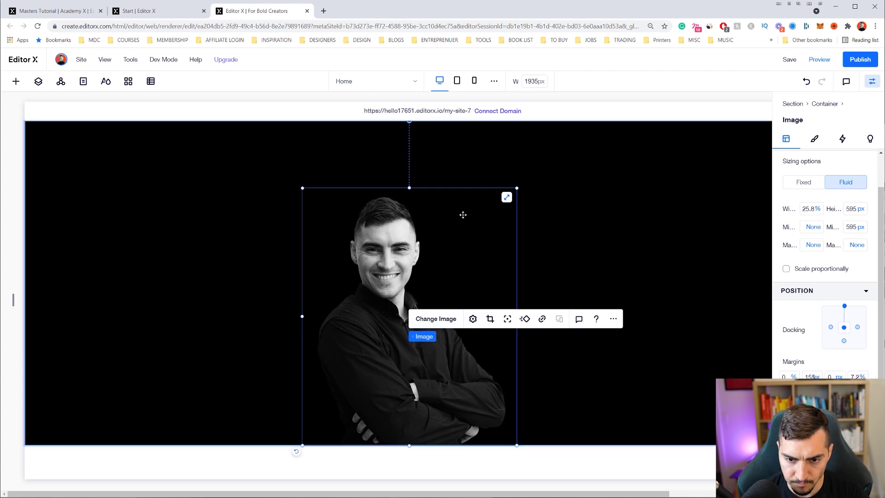
left_click_drag(517, 188, 577, 203)
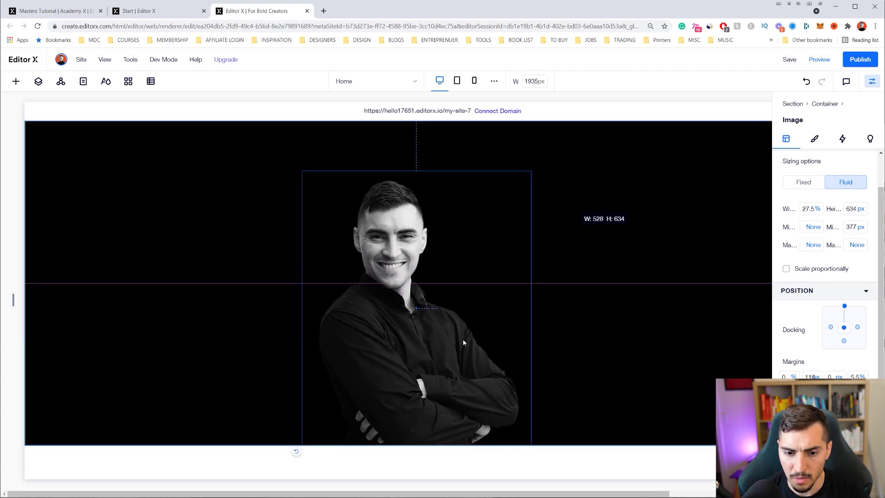
left_click_drag(463, 342, 467, 352)
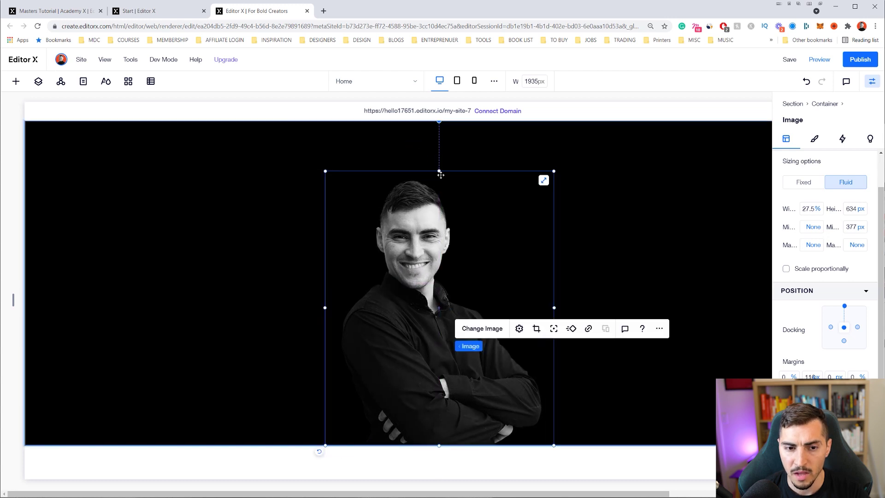
Add a Title text element over the portrait and replace its placeholder with the designer's full name in capitals
left_click(17, 82)
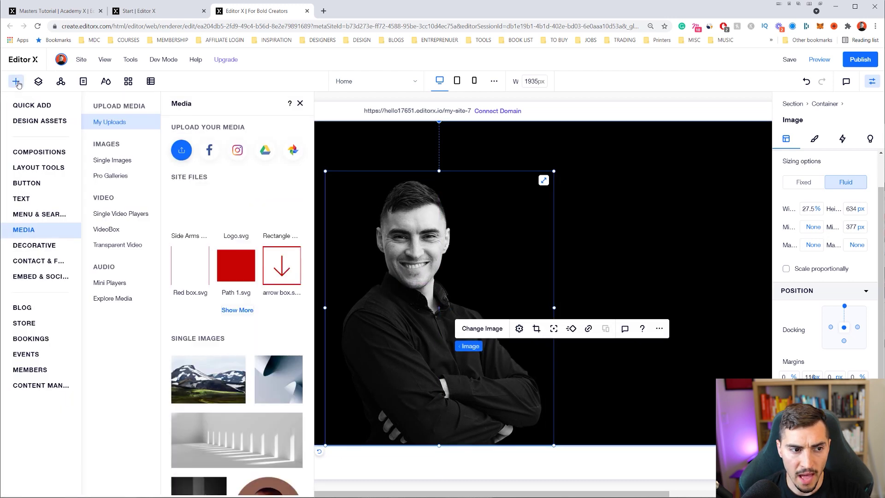
left_click(41, 106)
left_click_drag(118, 151, 320, 306)
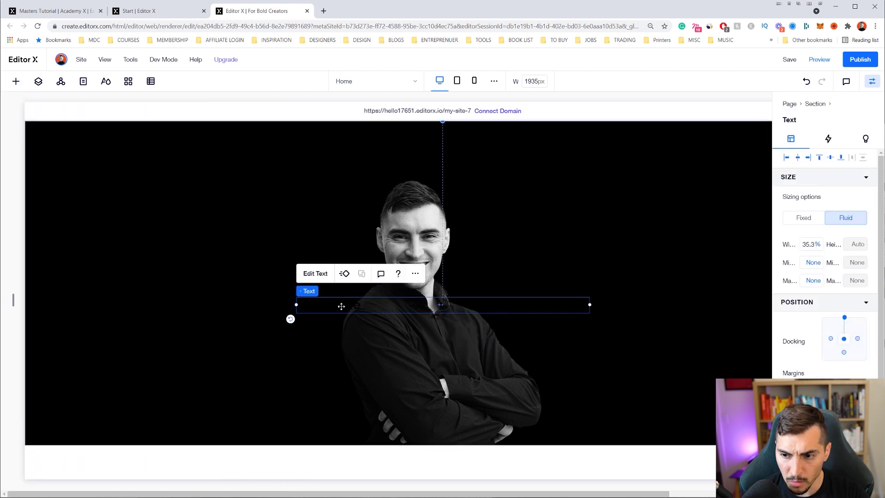
left_click(316, 273)
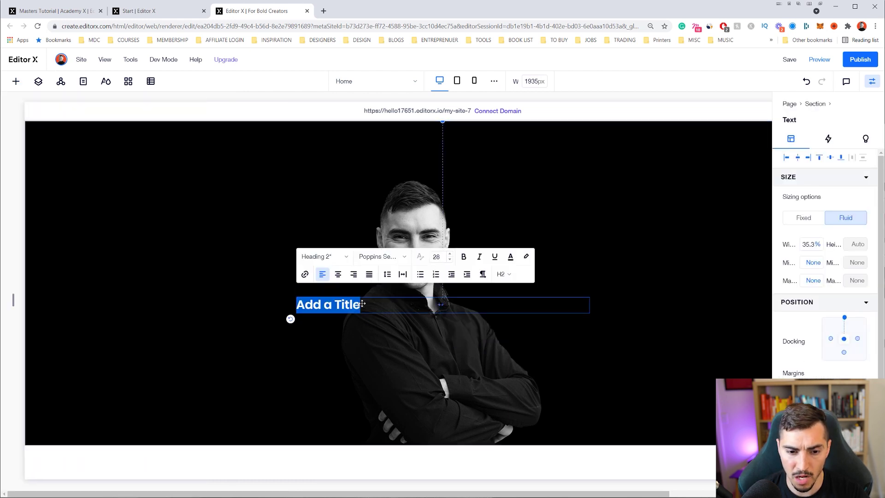
key("BackSpace")
type("MURA")
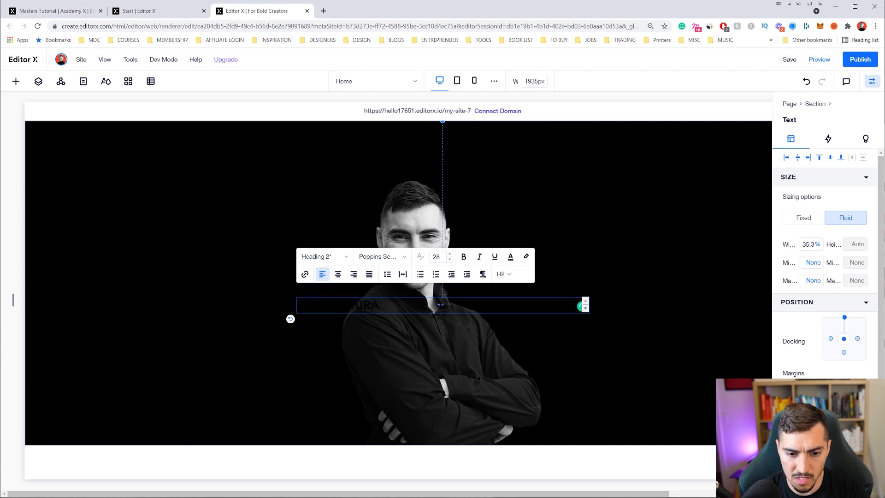
Change the name title's text color to white (#FFFFFF)
left_click_drag(379, 305, 297, 308)
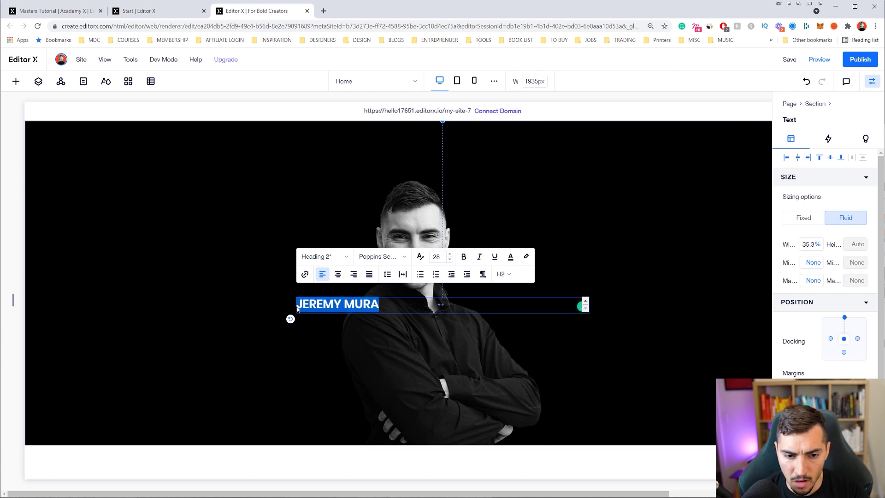
left_click(510, 257)
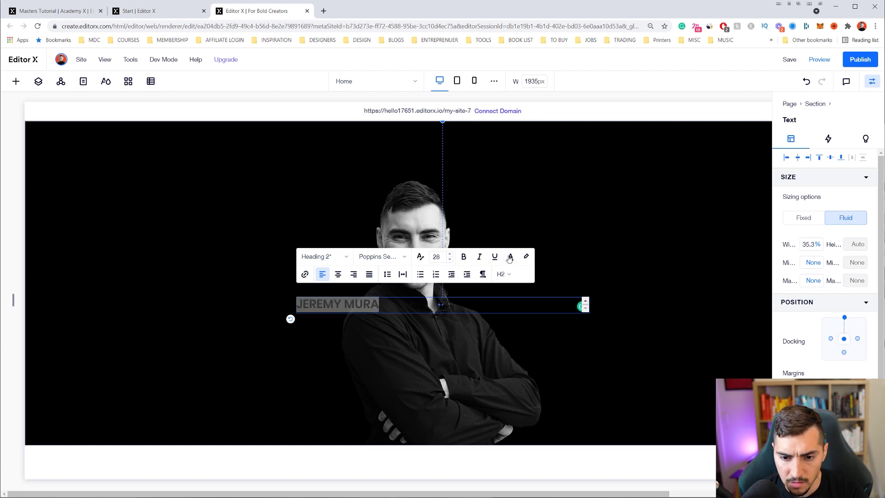
left_click(479, 309)
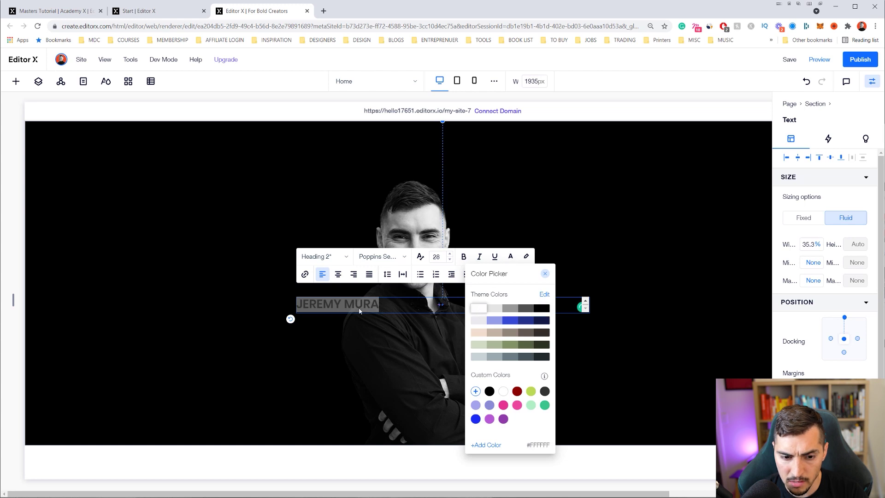
left_click(404, 326)
Look through the available fonts for the name title and check the uploaded fonts in the font manager
key("ctrl+a")
left_click(384, 259)
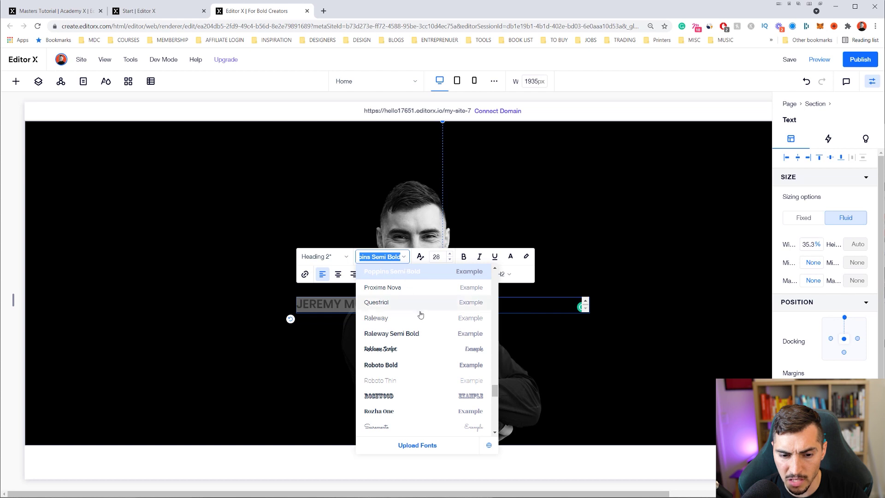
scroll(415, 305, "down", 1)
scroll(417, 318, "up", 4)
scroll(401, 336, "up", 3)
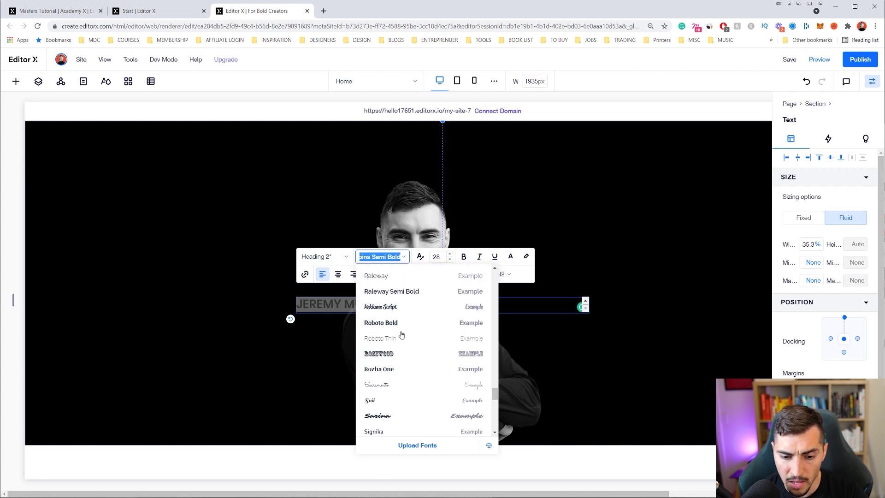
scroll(421, 402, "down", 6)
left_click(415, 447)
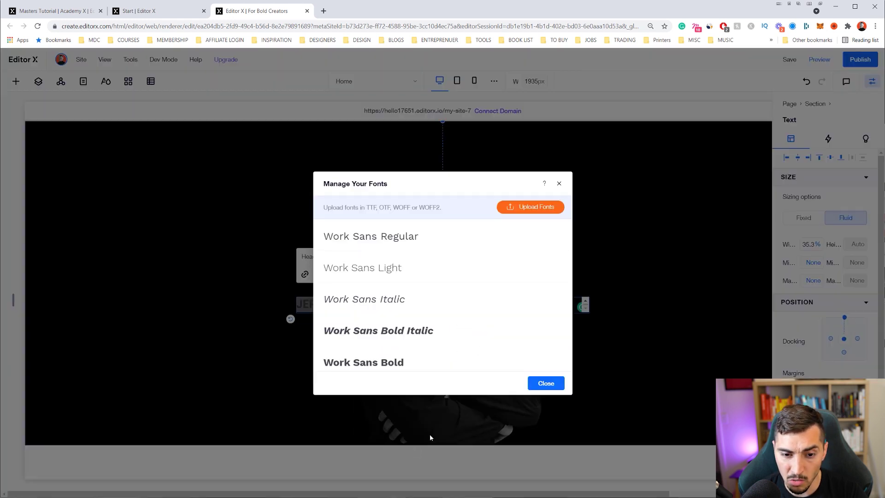
scroll(415, 250, "down", 1)
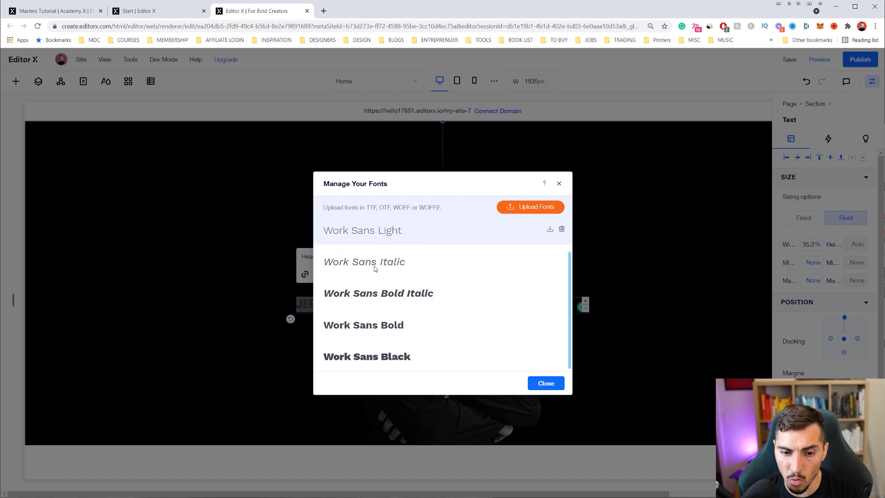
left_click(548, 385)
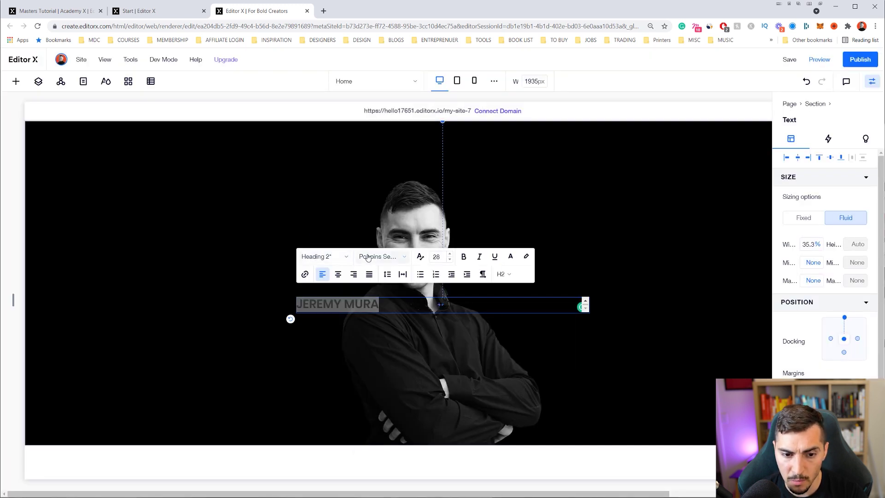
Set the name title's font to Work Sans Black
left_click(382, 256)
type("Work Sans Reg")
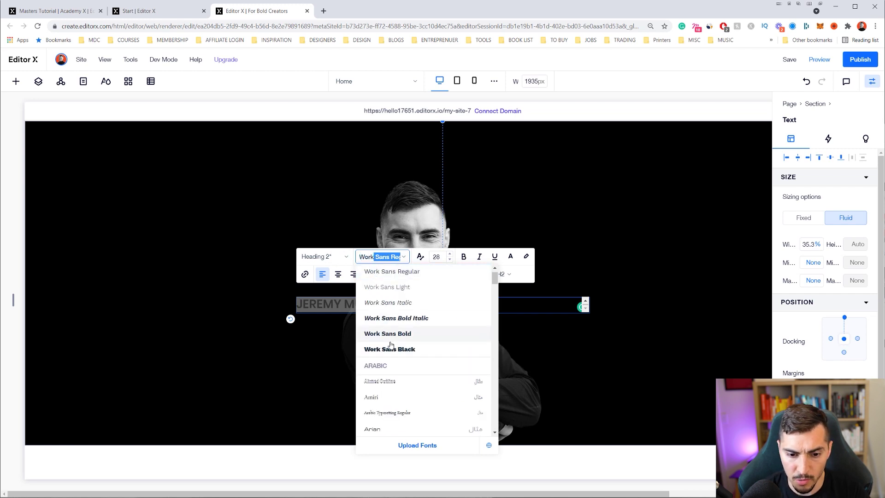
left_click(392, 349)
left_click(362, 304)
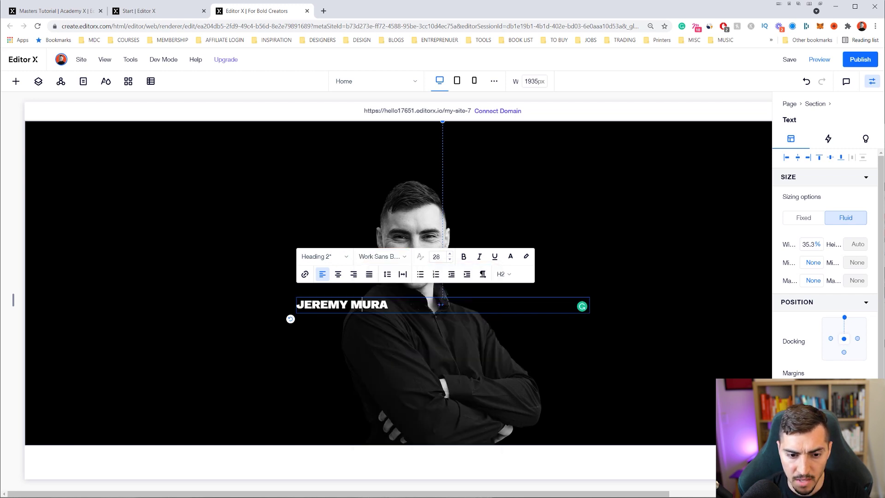
Update the Heading 2 theme style with the name title's formatting, Work Sans Black at 28 px
left_click(330, 256)
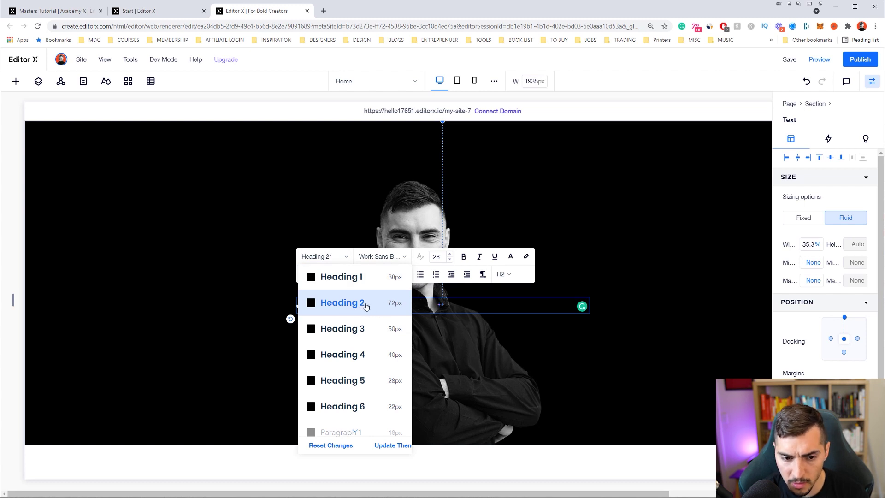
scroll(369, 337, "down", 1)
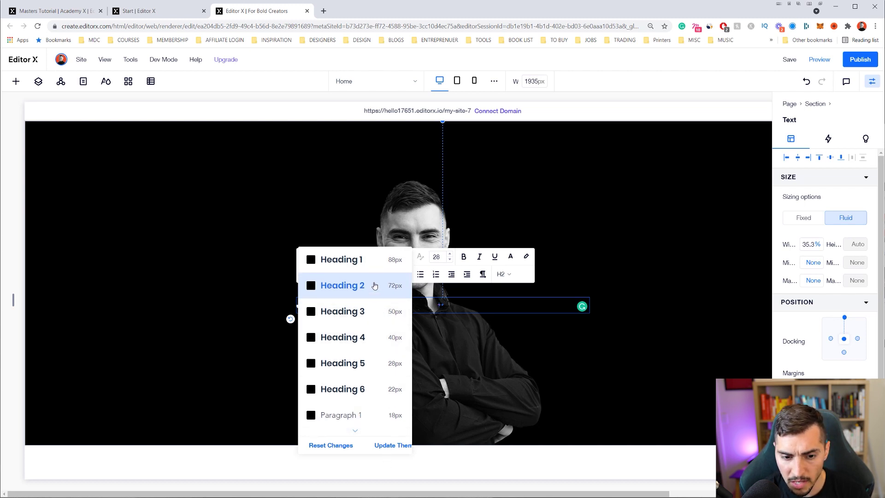
left_click(374, 285)
left_click(333, 258)
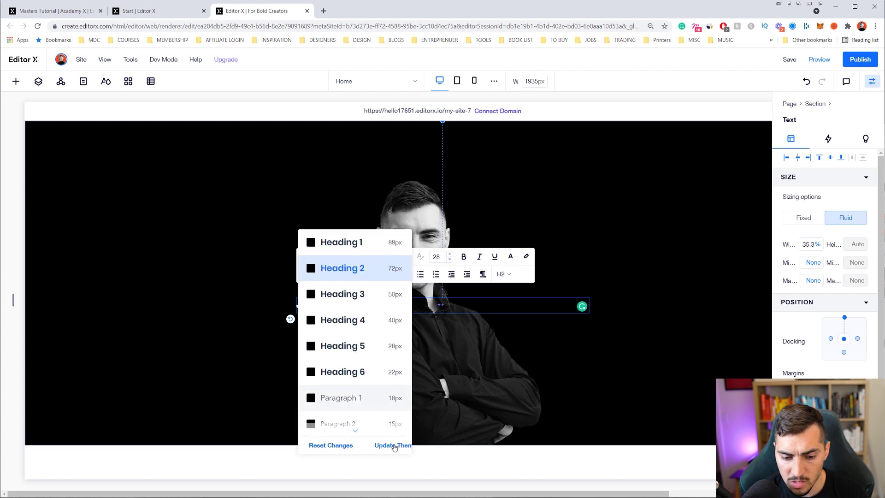
left_click(394, 446)
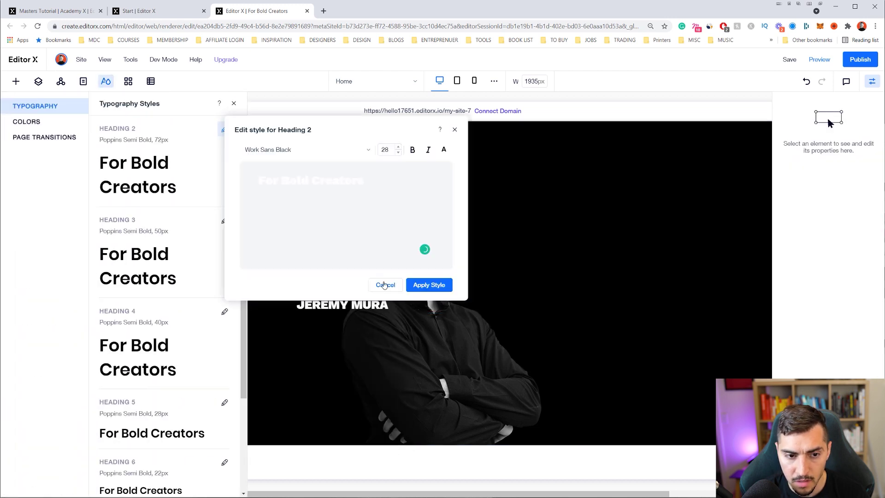
left_click(437, 285)
scroll(134, 215, "up", 2)
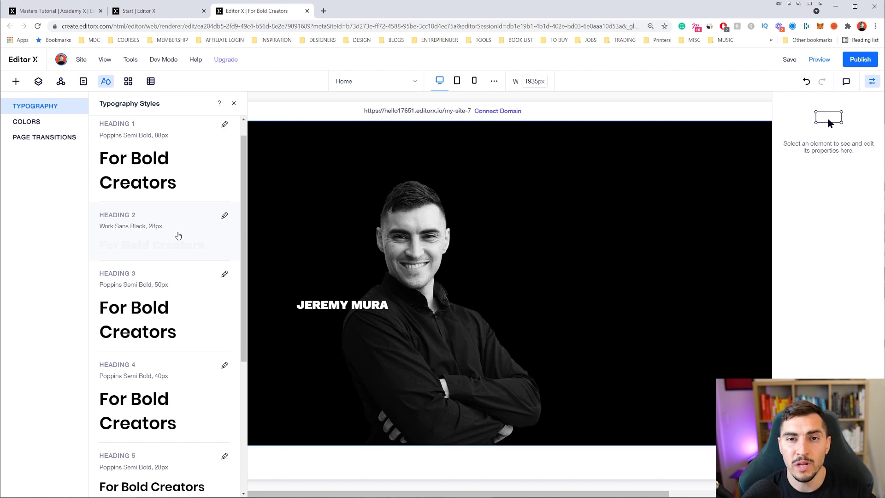
Widen the name title's text box to about 52.2% and move it up and to the left over the portrait
left_click(369, 306)
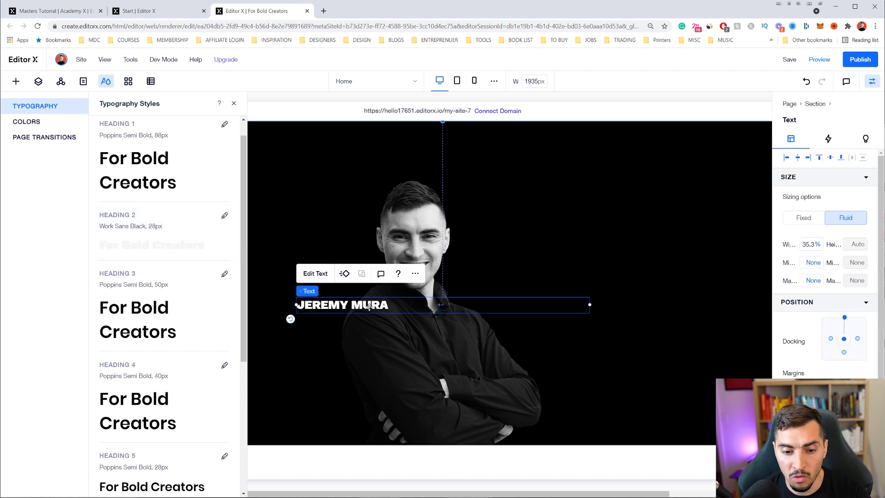
left_click(234, 105)
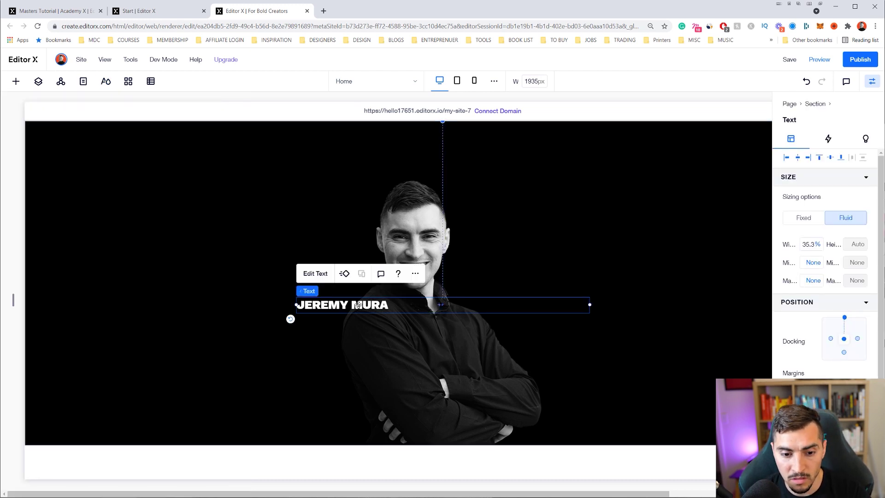
left_click_drag(591, 305, 712, 300)
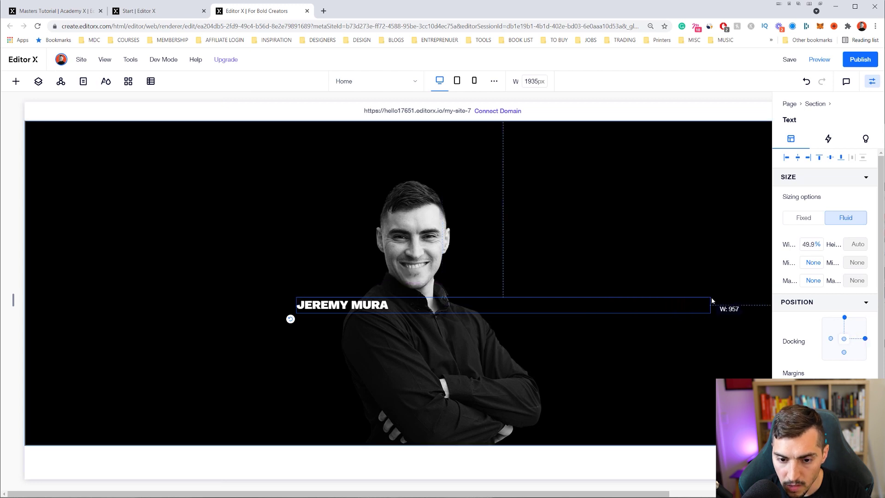
left_click_drag(386, 308, 320, 257)
left_click_drag(646, 253, 666, 253)
Enlarge the name title's font size, trying 72 first and settling on 132
double_click(307, 255)
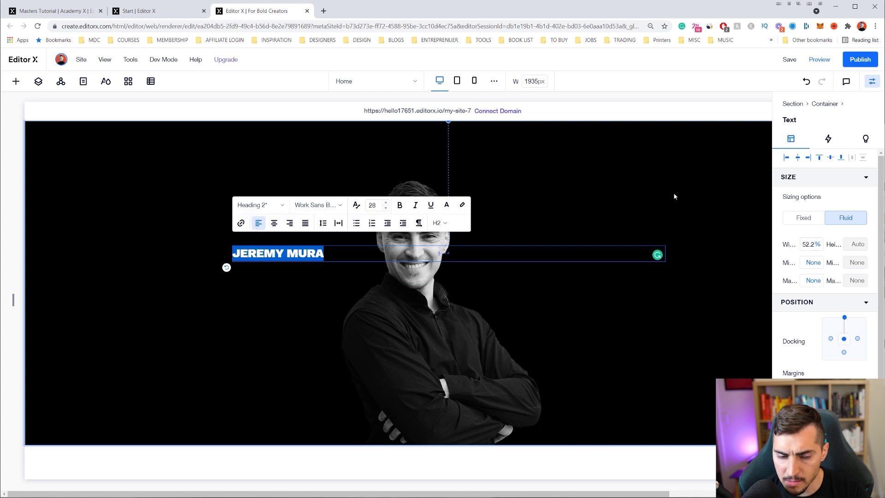
left_click(381, 205)
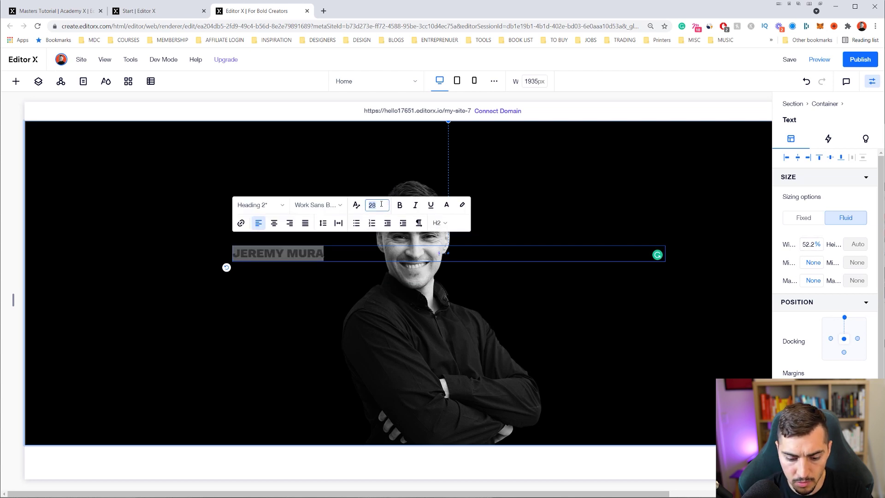
type("72")
key("Return")
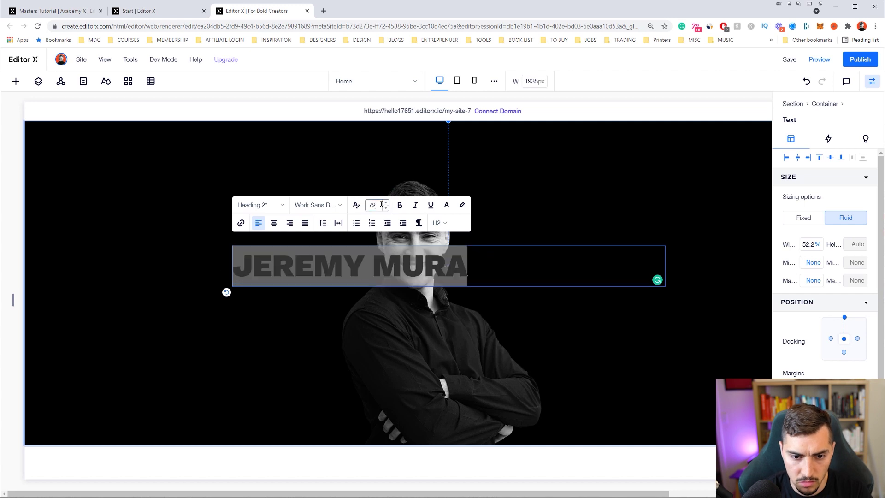
left_click(381, 204)
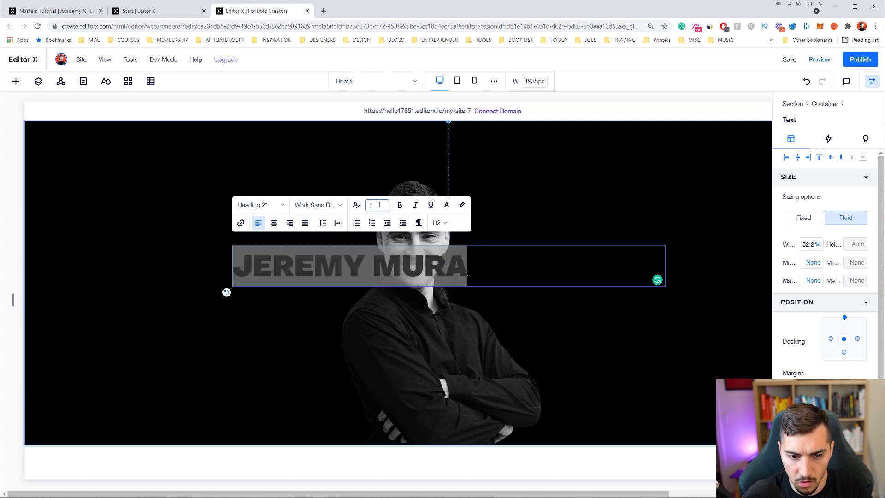
key("Return")
left_click(439, 282)
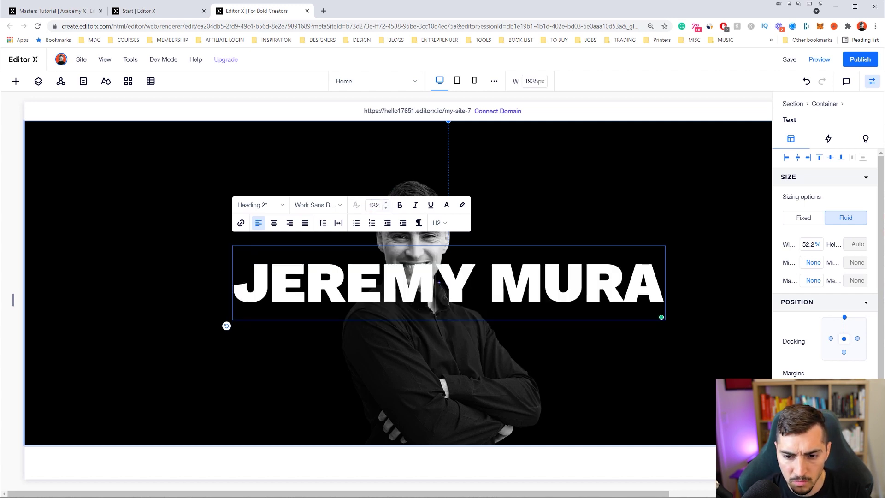
Move the enlarged name title up and to the left so it crosses the portrait's face
left_click(490, 282)
left_click(526, 241)
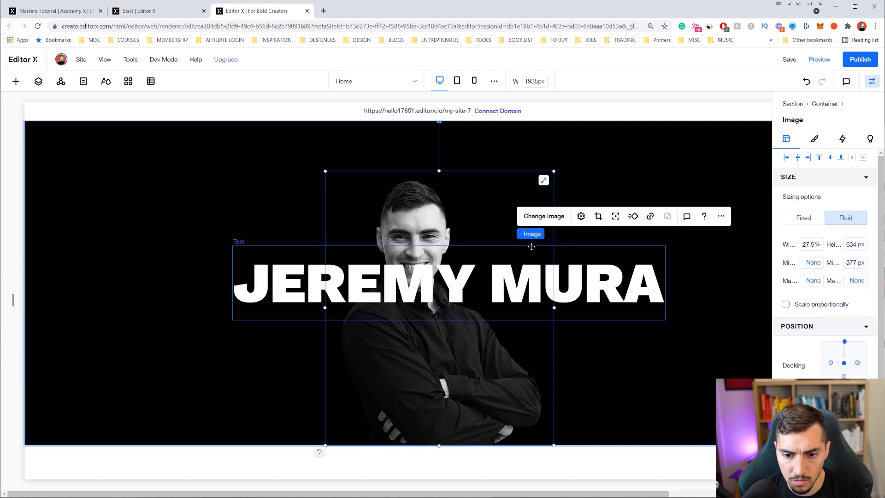
left_click(572, 268)
left_click_drag(576, 267, 528, 246)
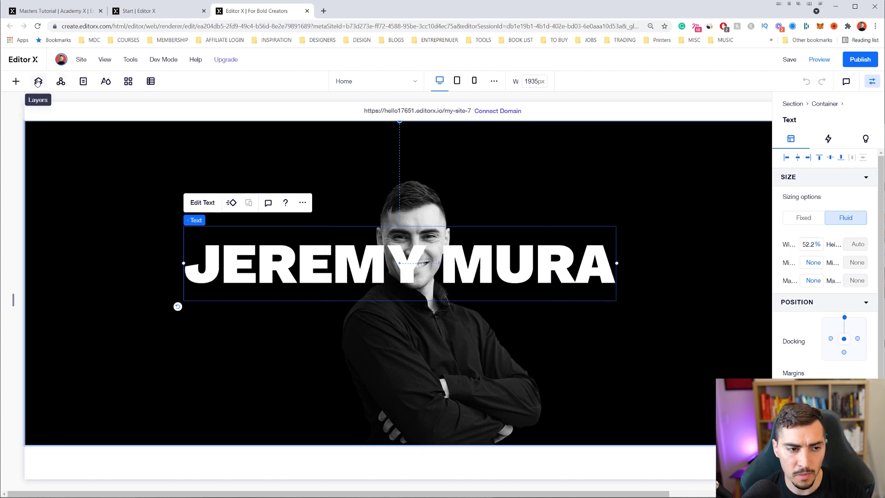
Examine the page's layer structure, including the hero section's container, name title and portrait image
left_click(38, 82)
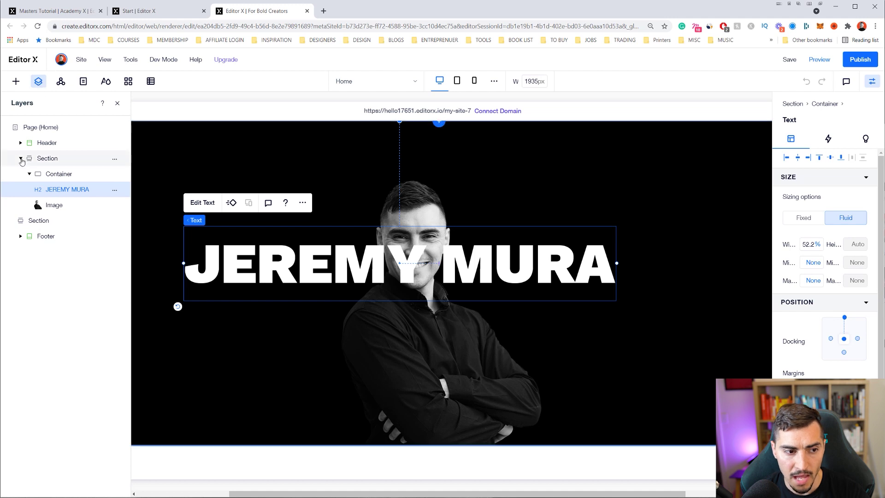
left_click(21, 159)
left_click(21, 159)
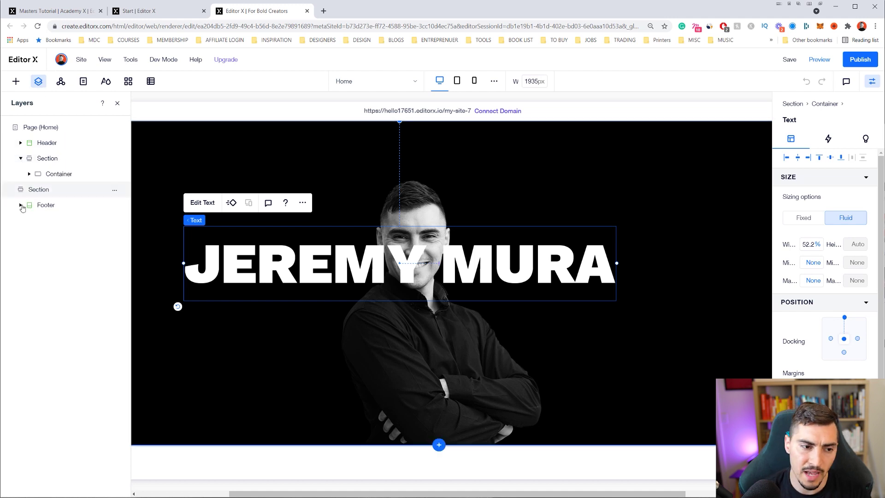
left_click(20, 205)
left_click(20, 205)
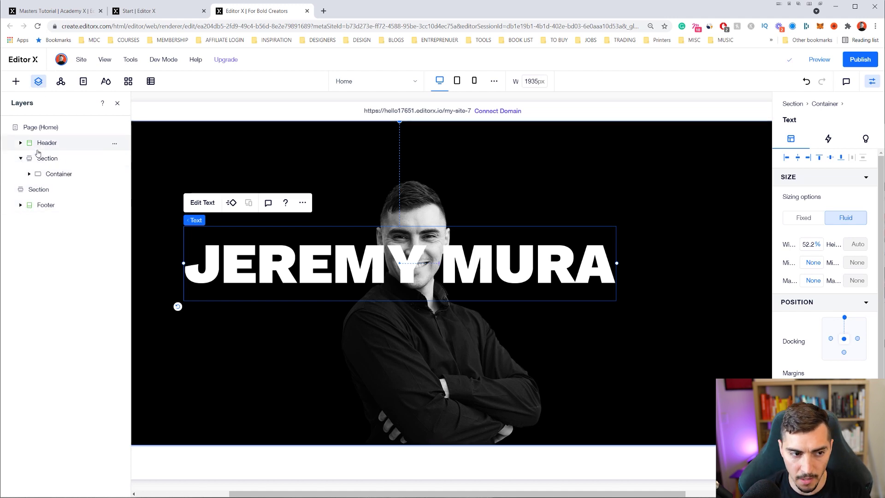
left_click(33, 178)
left_click(30, 174)
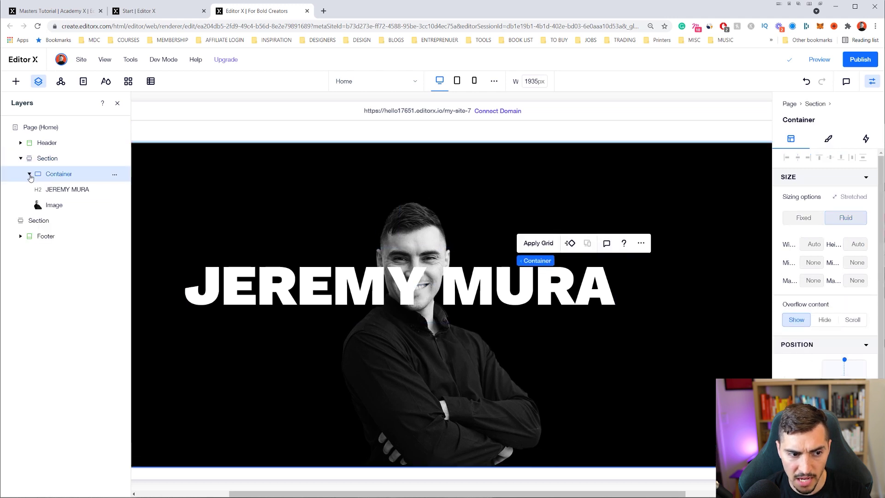
left_click(69, 189)
left_click(59, 206)
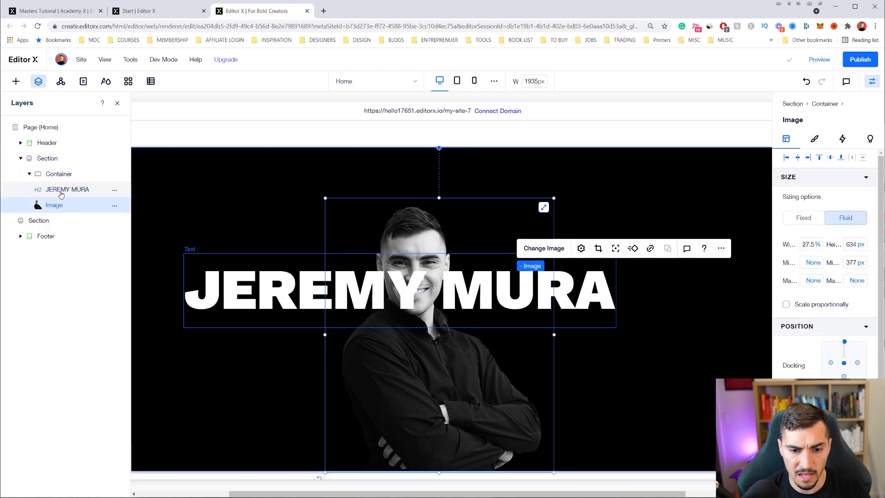
left_click(64, 189)
left_click(63, 177)
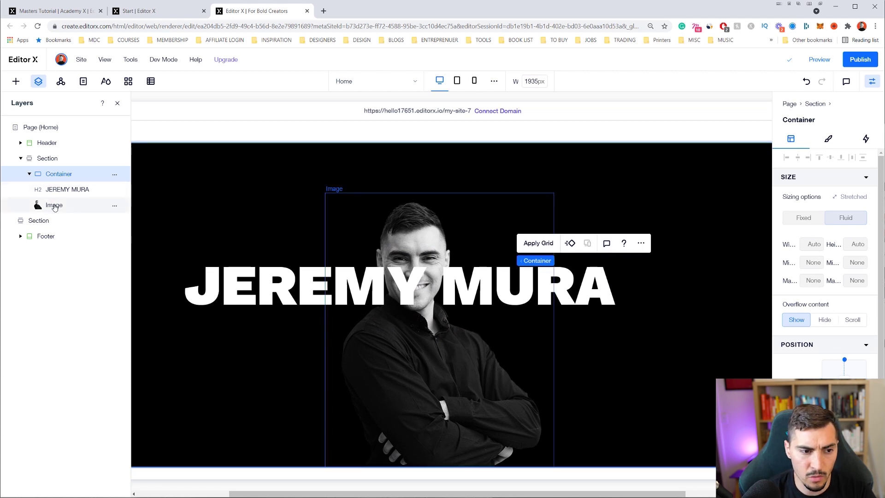
Try stacking the name title beneath the portrait in the layer order, compare both arrangements, and revert the change
left_click_drag(55, 191, 57, 204)
left_click(109, 205)
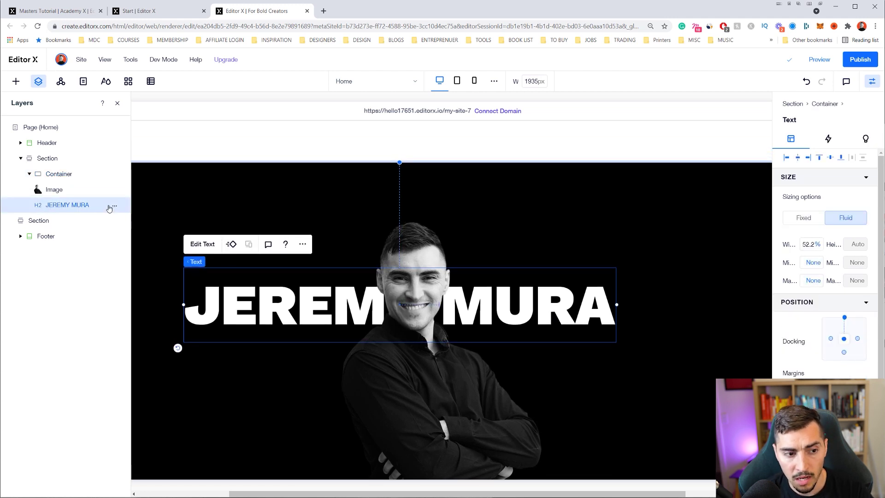
key("ctrl+Up")
key("ctrl+Down")
key("ctrl+z")
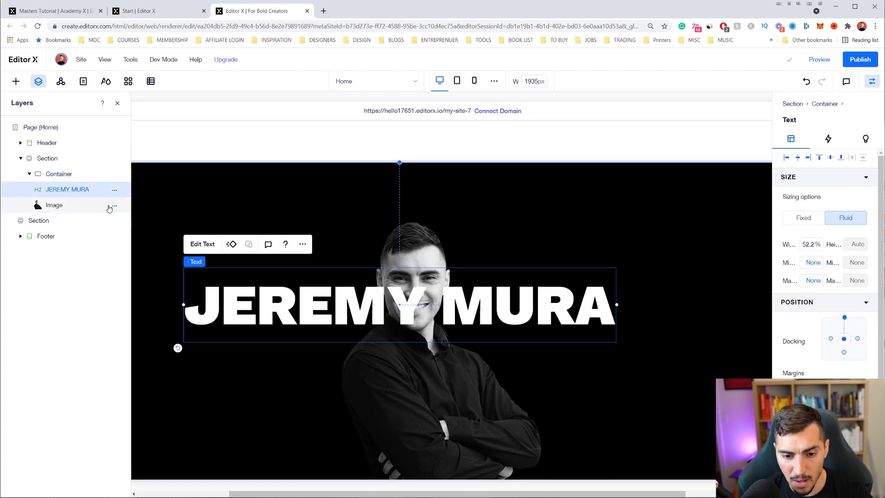
key("ctrl+shift+z")
key("ctrl+z")
key("ctrl+shift+z")
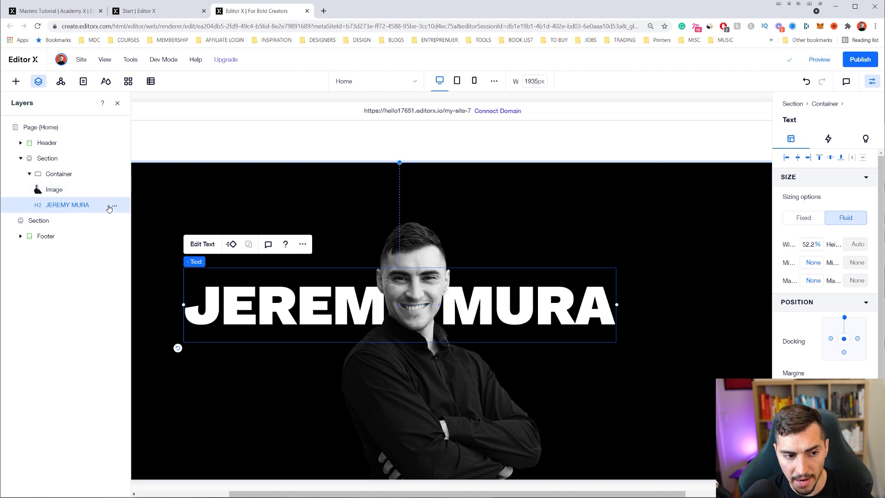
key("ctrl+z")
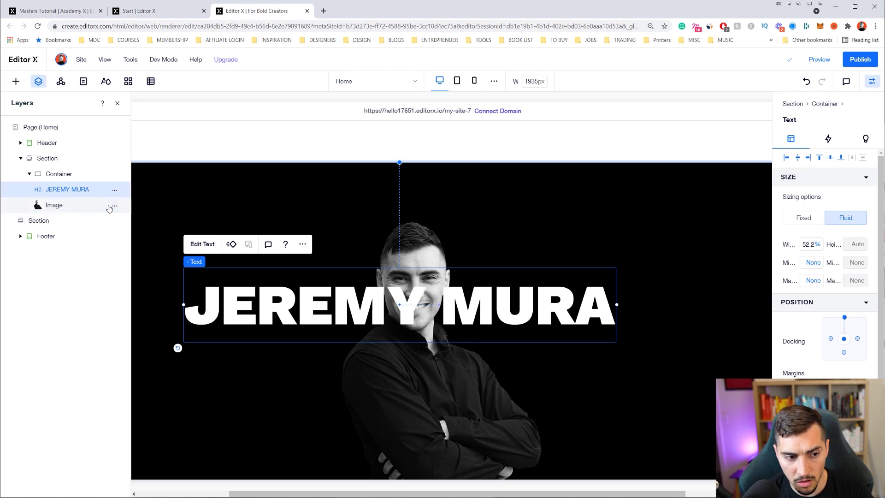
key("Down")
key("Up")
Try raising the portrait image above the name title in the layer order, and undo it
left_click(98, 205)
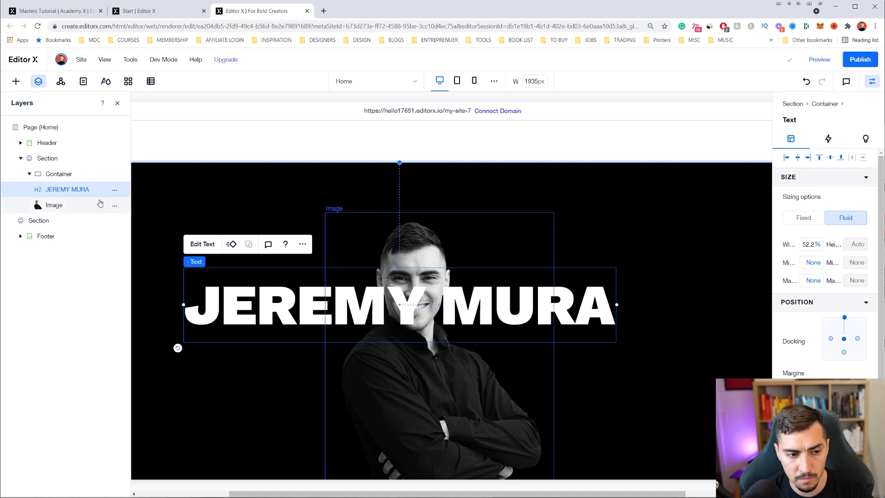
key("ctrl+Up")
key("ctrl+Down")
key("ctrl+Up")
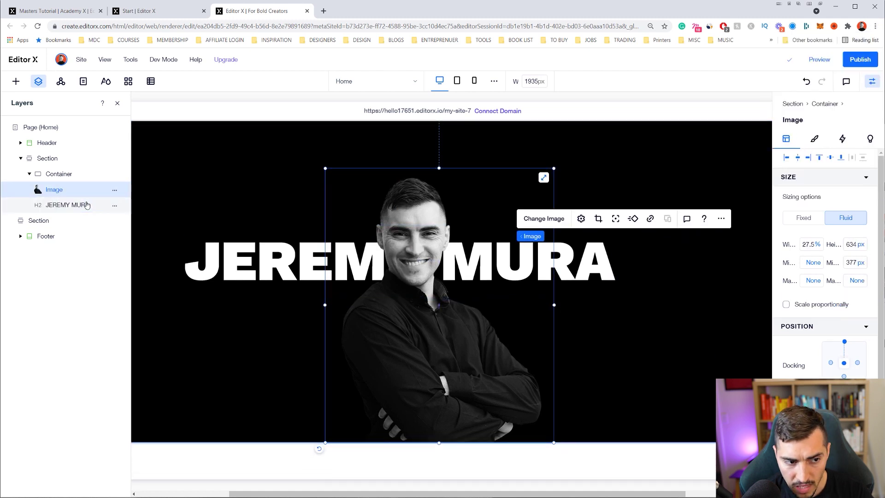
key("ctrl+z")
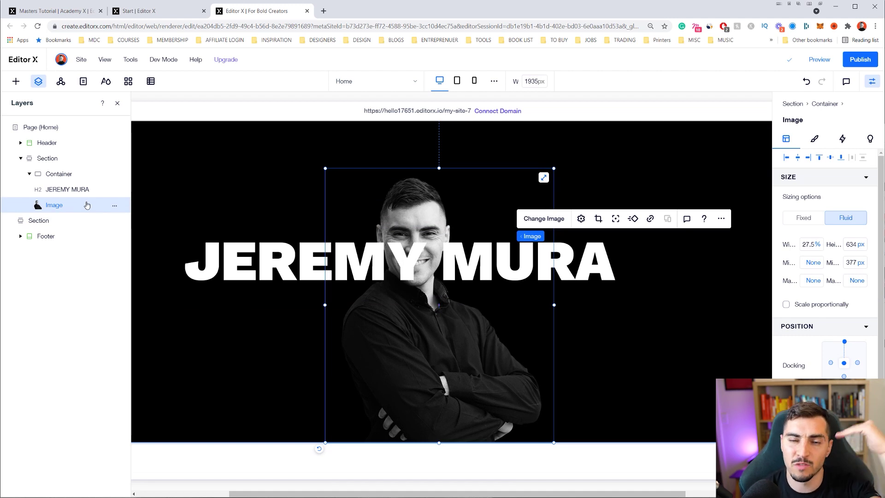
Place the portrait image's layer above the name title and shift the title slightly to the right
mouse_move(86, 205)
left_mouse_down()
mouse_move(89, 198)
mouse_move(87, 205)
left_mouse_up()
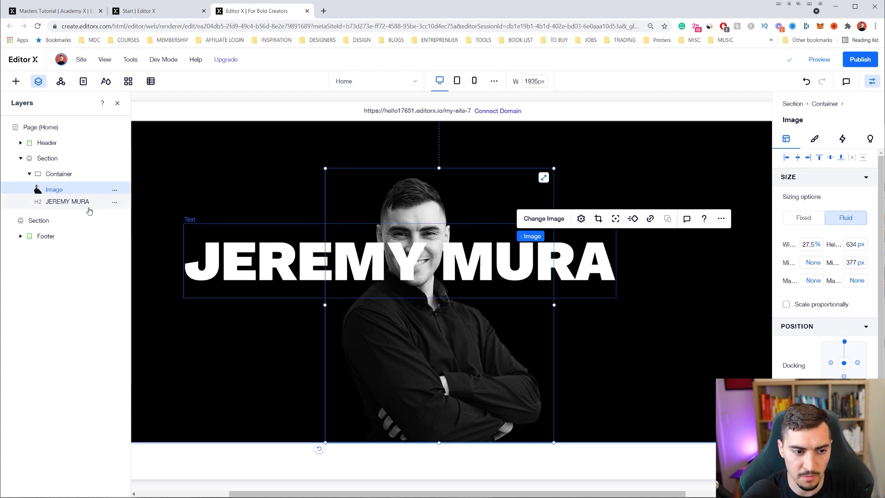
left_click(602, 275)
left_click_drag(605, 276, 618, 275)
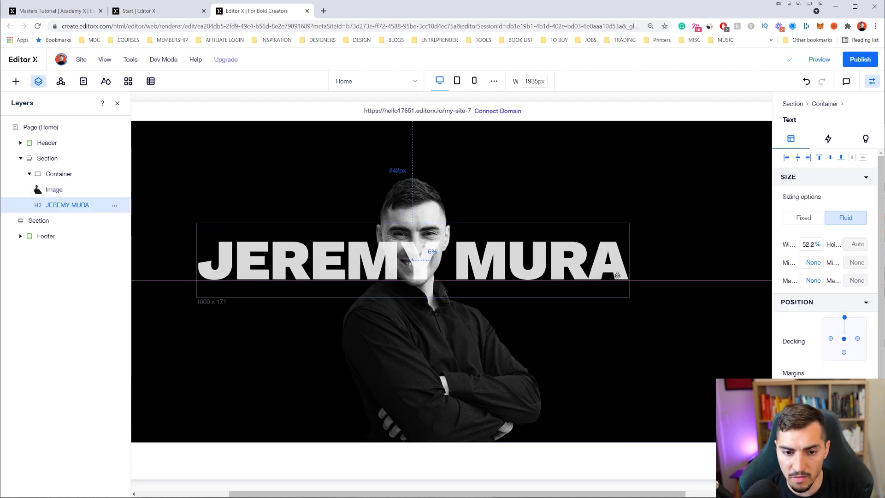
Add extra spacing between the first and last names and widen the title box to 58.7% to keep one line
double_click(618, 275)
key("Left")
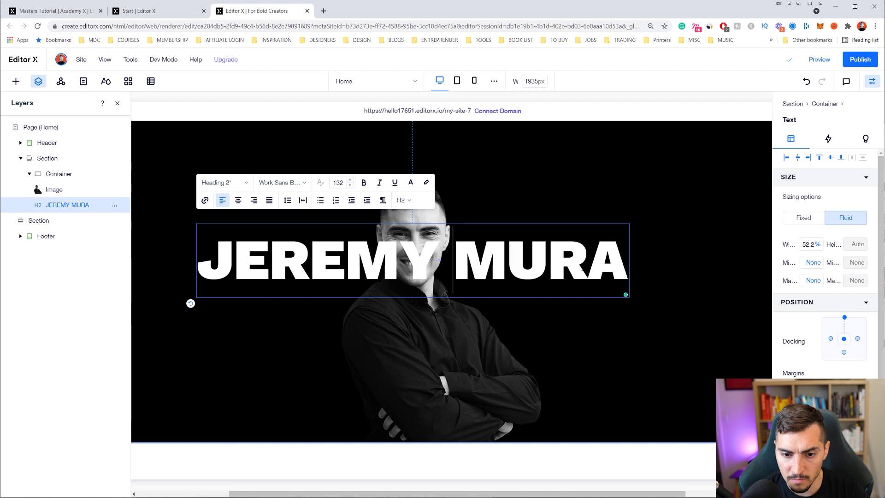
key("Return")
left_click(694, 340)
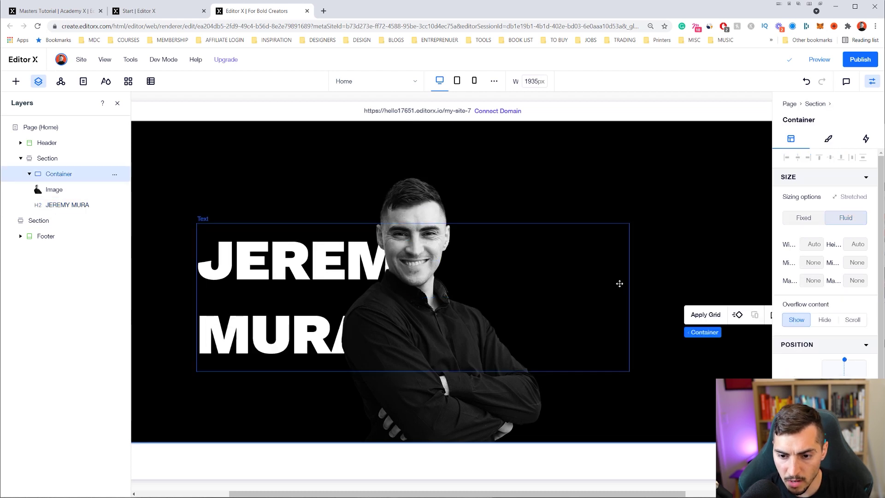
left_click(619, 283)
left_click_drag(628, 296, 685, 297)
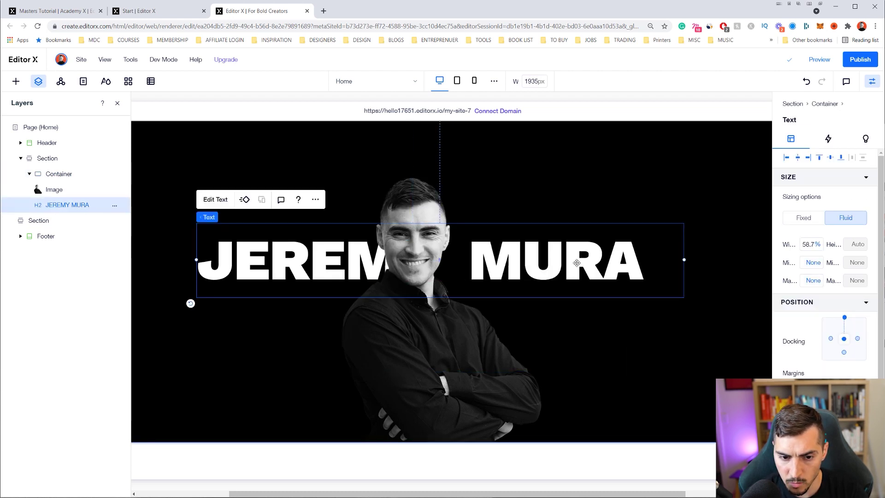
Shift the portrait to the right and adjust the name title so the head fills the gap between the two names
left_click_drag(580, 264, 560, 258)
left_click_drag(466, 353, 506, 354)
left_click_drag(607, 269, 625, 270)
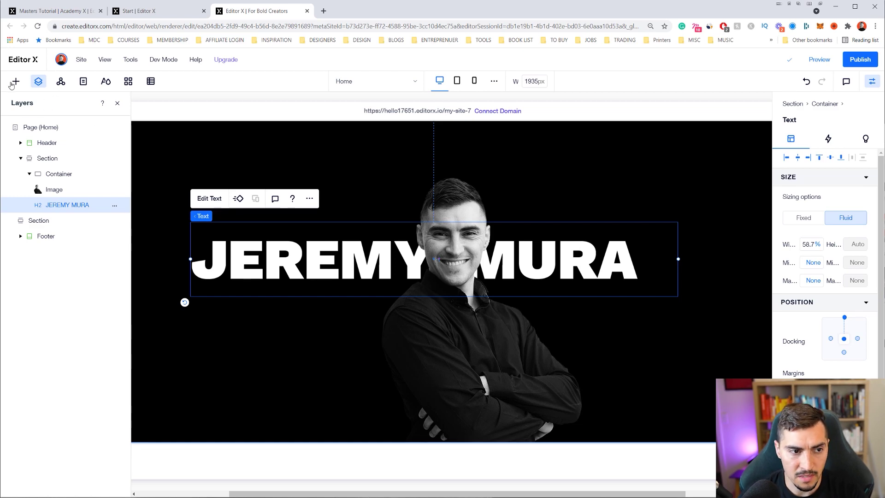
Add Logo.svg, Rectangle 6.png, Red box.svg, Path 1.svg, arrow box.svg and arrow.svg from the site files to the page
left_click(16, 81)
left_click(55, 235)
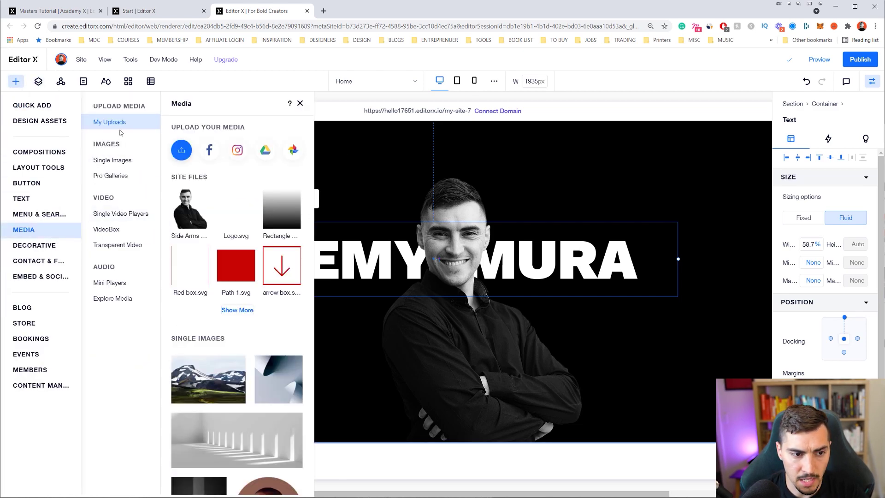
left_click(180, 154)
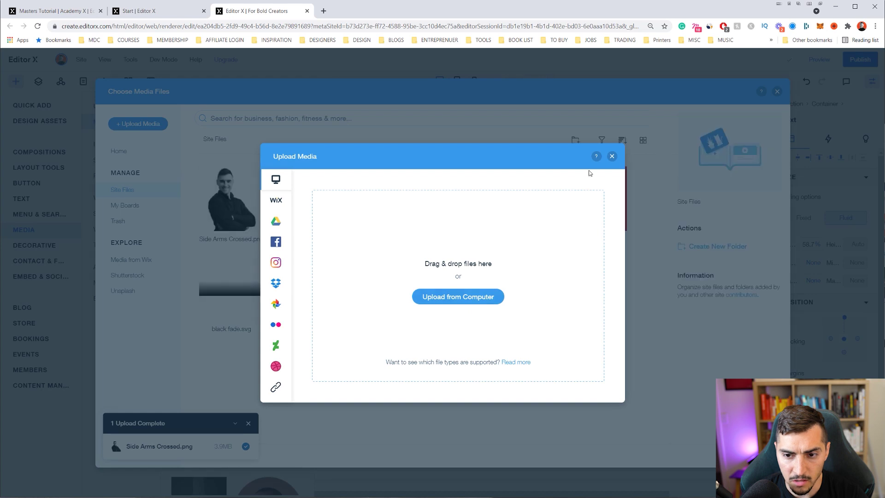
left_click(612, 157)
left_click(369, 207)
left_click(314, 209)
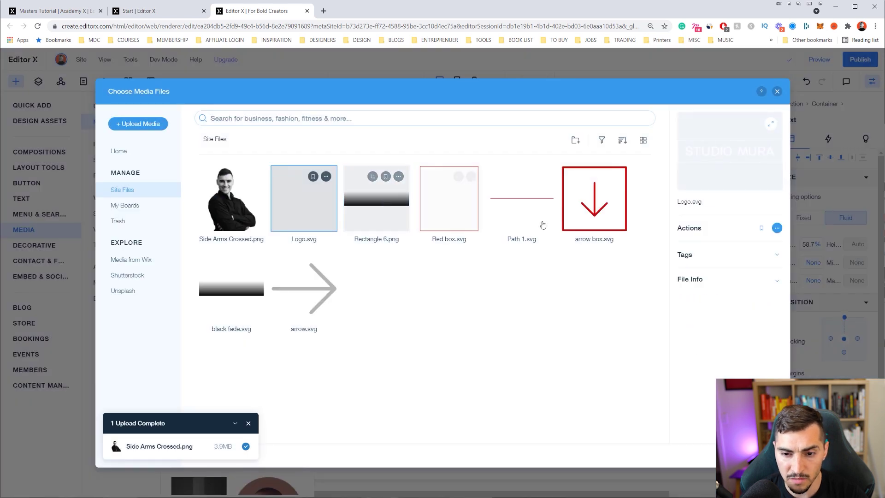
left_click(601, 219, "shift")
left_click(318, 296, "ctrl")
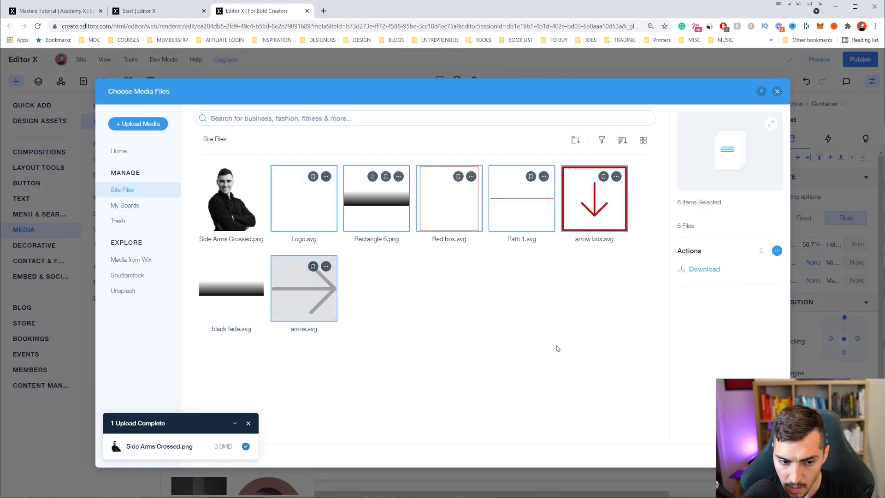
left_click(752, 455)
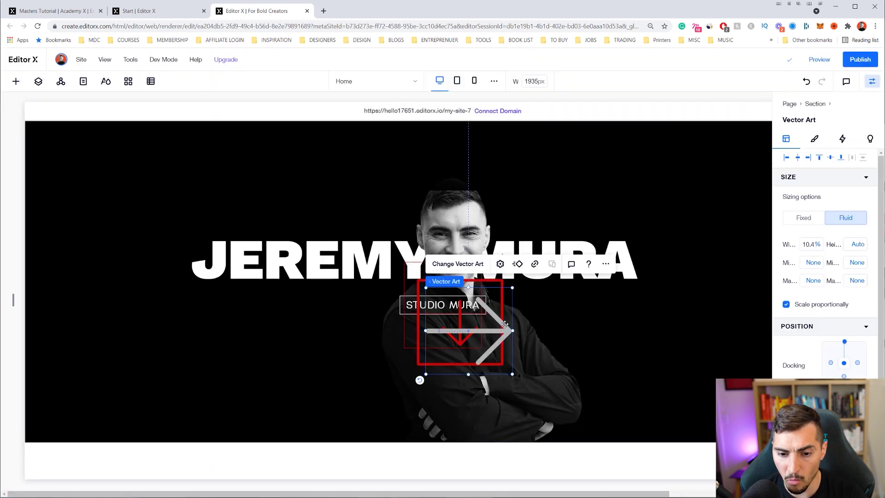
Spread out the added graphics: arrow beside the last name, arrow box at 5% width in the hero's lower-right corner, red box beside the portrait
left_click_drag(505, 327, 682, 235)
left_click_drag(536, 347, 693, 386)
left_click_drag(710, 326, 716, 406)
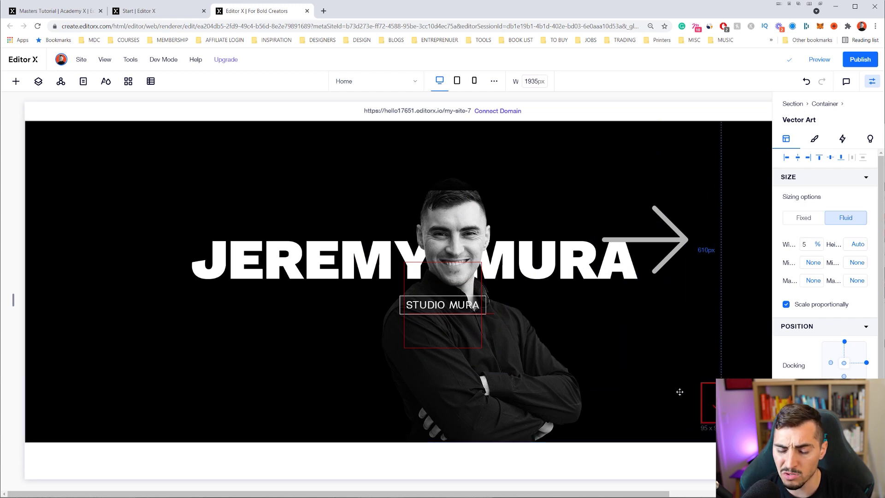
left_click_drag(400, 306, 285, 325)
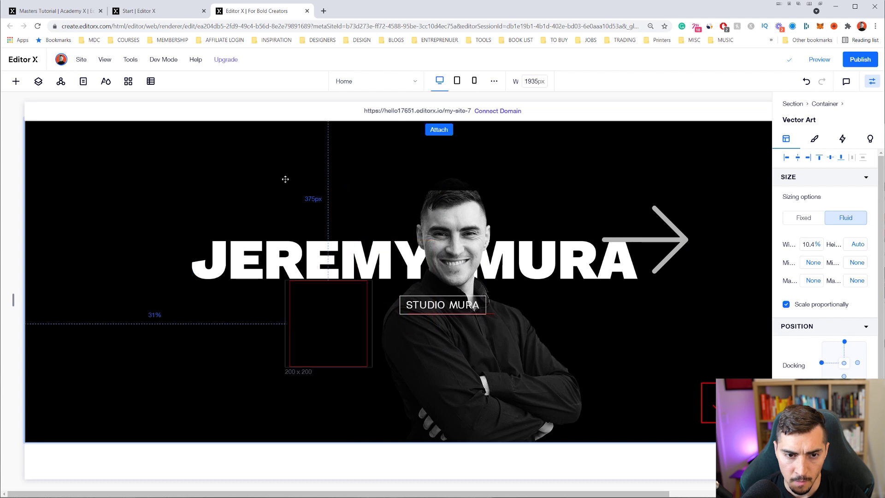
Remove the default header, and move the red line and the studio logo to the upper-left area of the hero section
scroll(284, 326, "up", 1)
left_click(158, 140)
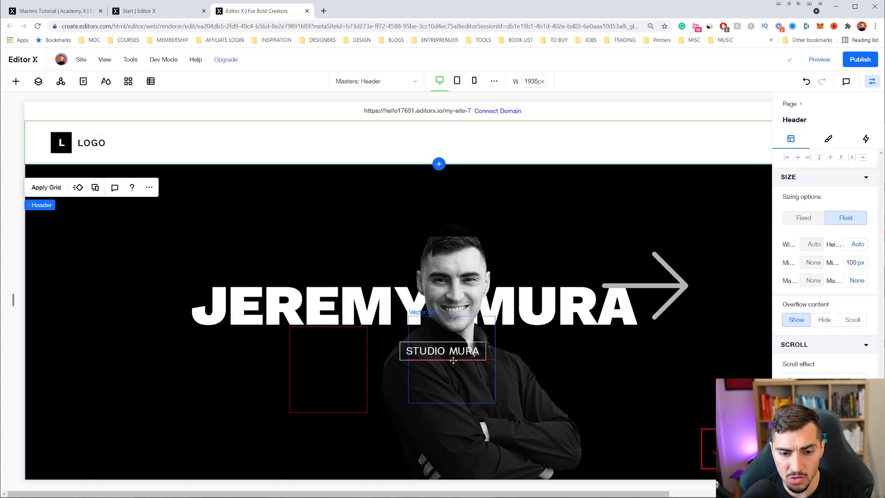
left_click_drag(453, 361, 246, 236)
left_click(83, 143)
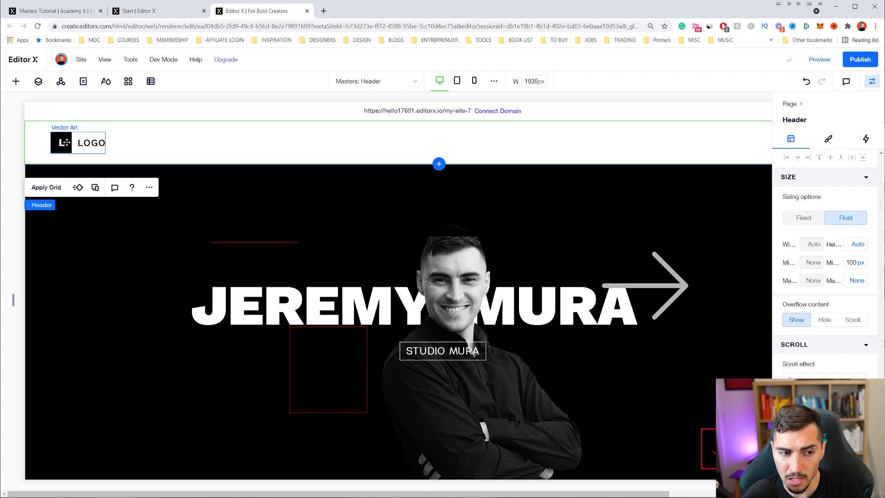
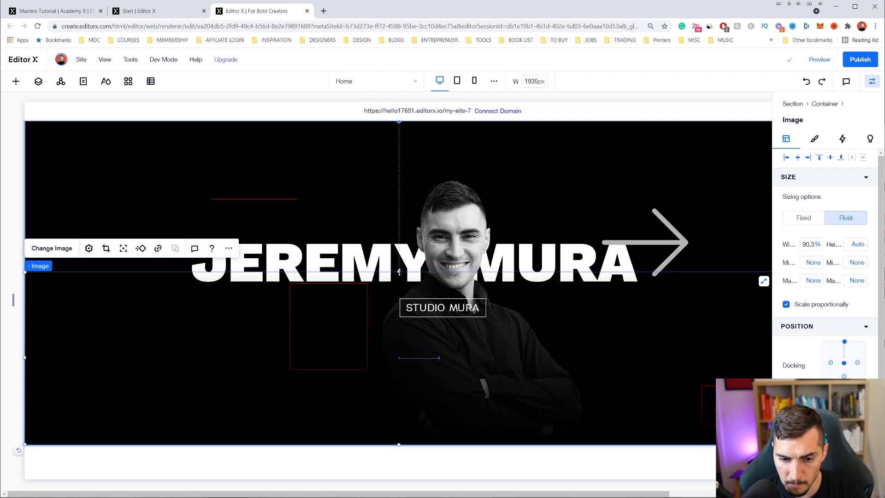
left_click_drag(418, 350, 74, 153)
Enlarge the red box to 29.3% width, reduce its height, and position it as a frame around the portrait
left_click(293, 306)
left_click_drag(372, 283, 442, 120)
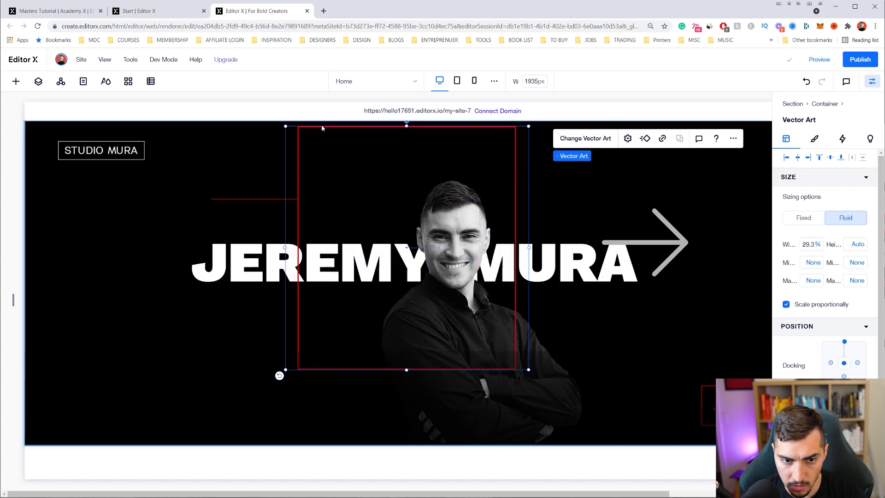
left_click_drag(341, 142, 384, 174)
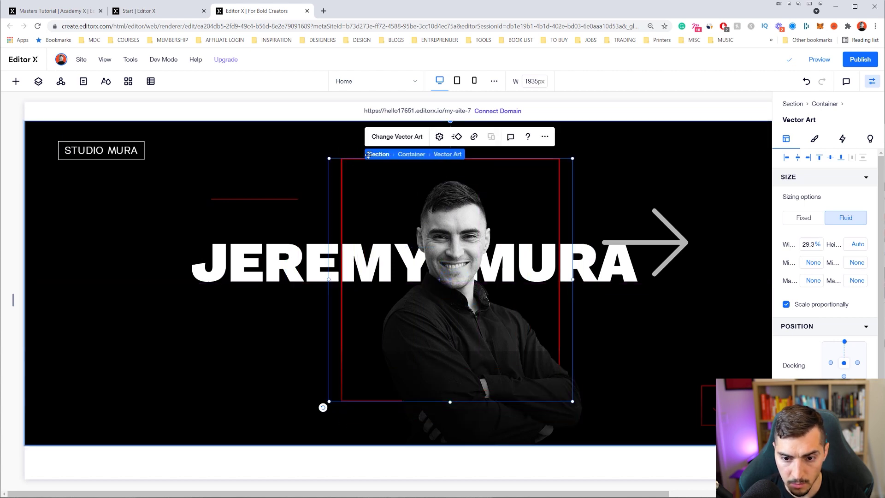
key("shift+Right")
key("shift+Right")
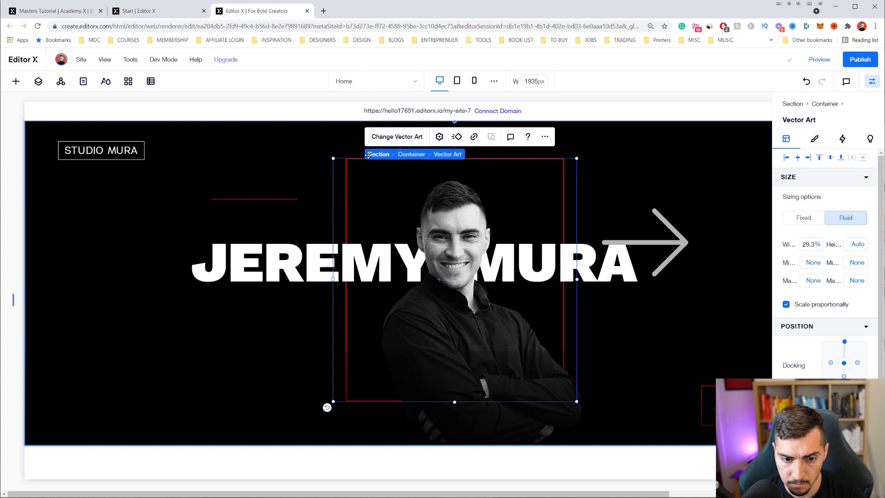
key("shift+Down")
key("shift+Down")
left_click_drag(458, 166, 463, 210)
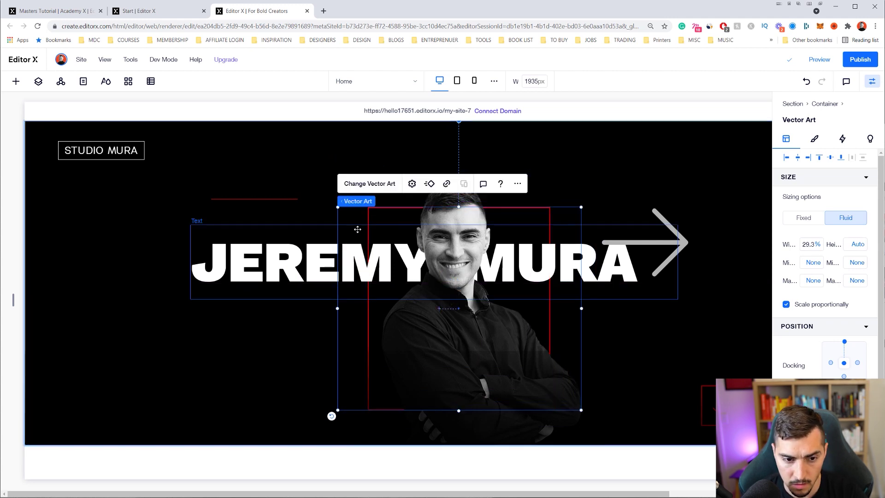
Move the red line to the hero's left edge beneath the logo, and nudge the name title slightly to the left
left_click(274, 198)
left_click_drag(298, 201, 76, 190)
left_click(278, 267)
left_click_drag(300, 269, 293, 270)
Reorder the layers so the black fade image sits below the four upper vector art layers and directly above the portrait
left_click(659, 410)
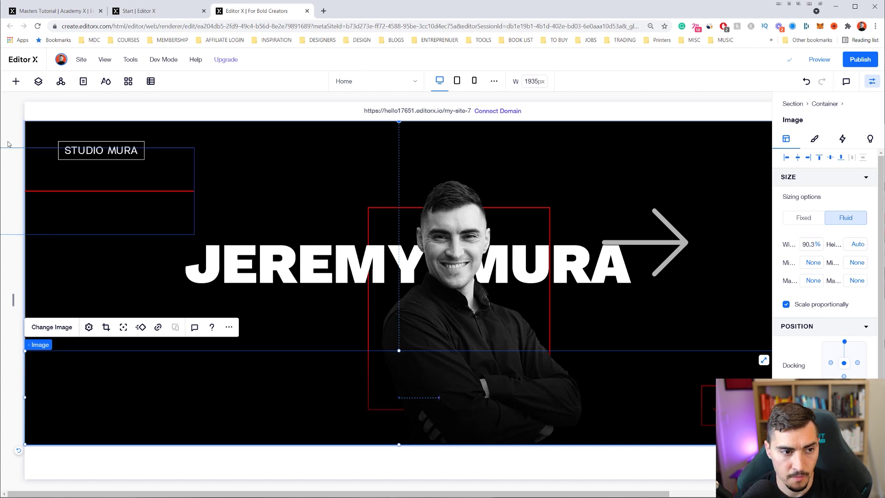
left_click(33, 82)
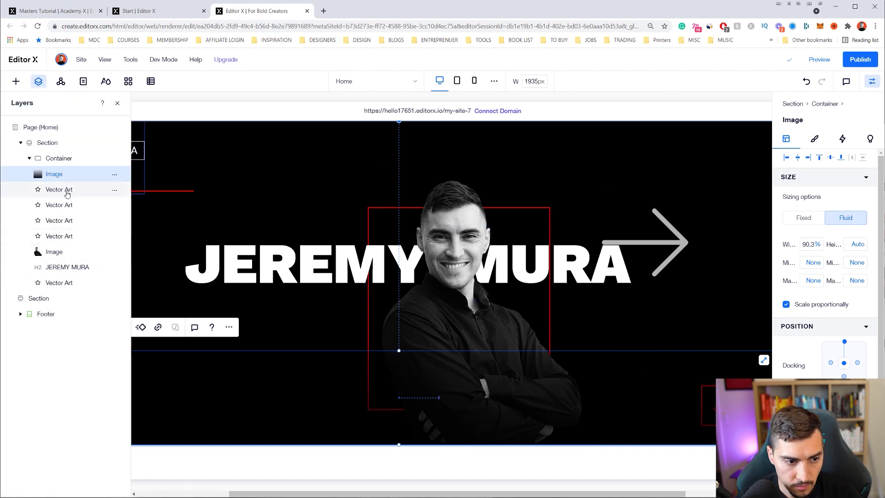
left_click_drag(53, 284, 53, 251)
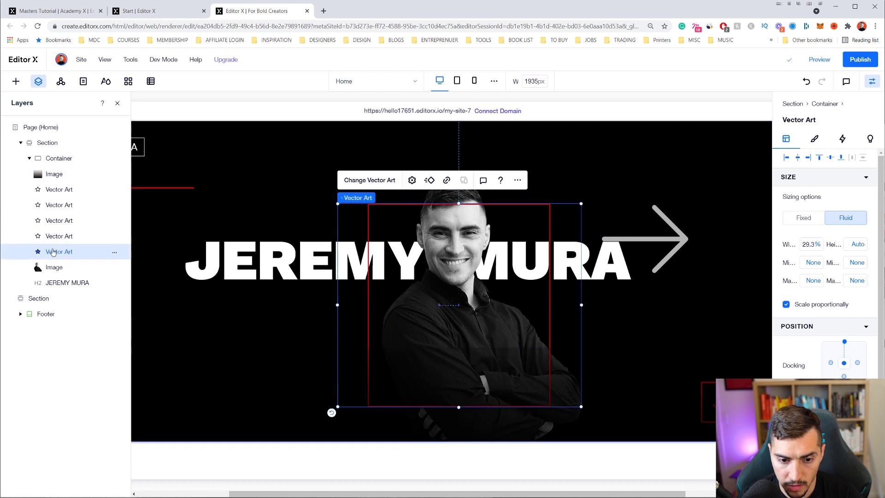
key("ctrl+z")
left_click(60, 237)
left_click(62, 221)
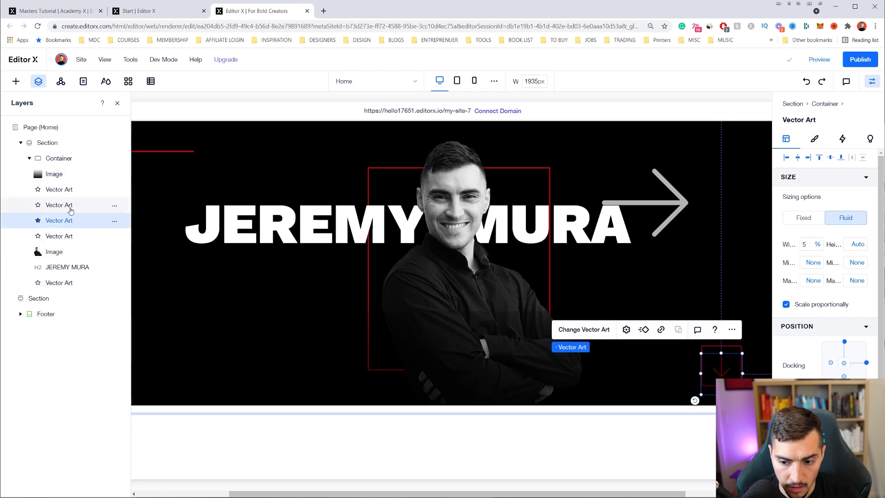
left_click_drag(54, 174, 55, 241)
scroll(323, 231, "up", 2)
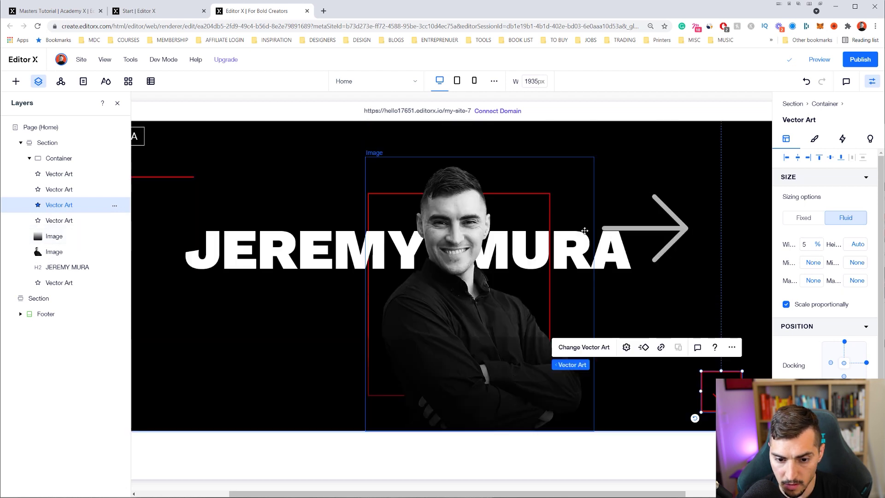
Extend the black fade image upward to chest height on the portrait, and undo the extra move made after it
left_click(453, 358)
left_click_drag(404, 338, 399, 278)
left_click_drag(530, 406, 532, 320)
key("ctrl+z")
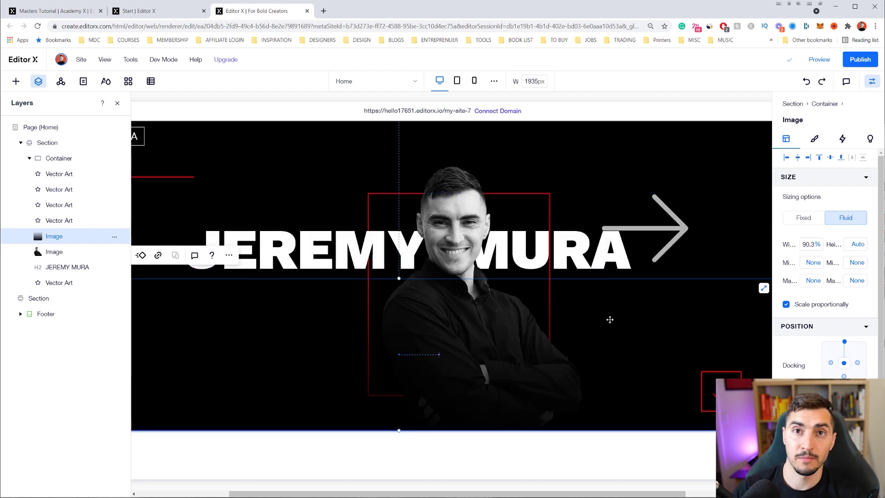
Shrink the grey arrow to 3.7% width and place it just to the right of the name title
left_click(613, 188)
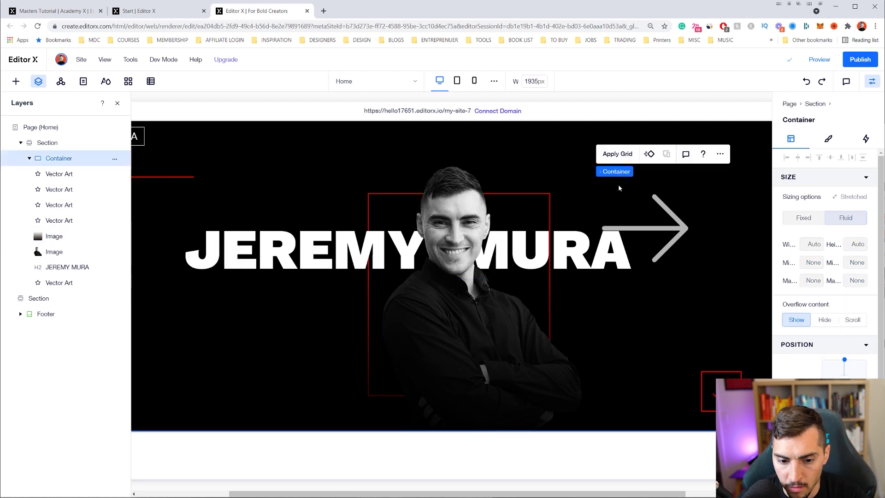
left_click(682, 226)
mouse_move(688, 227)
left_mouse_down()
mouse_move(632, 228)
mouse_move(688, 231)
left_mouse_up()
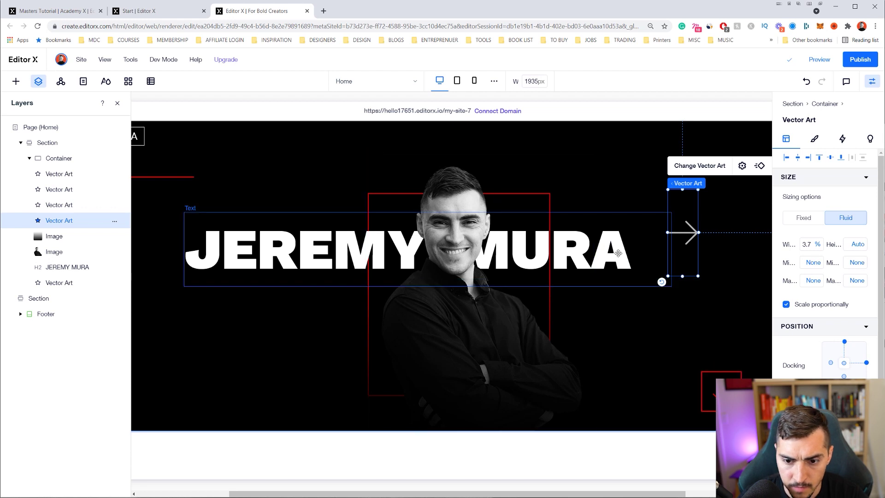
Increase the name title's font size to 143
left_click(615, 263)
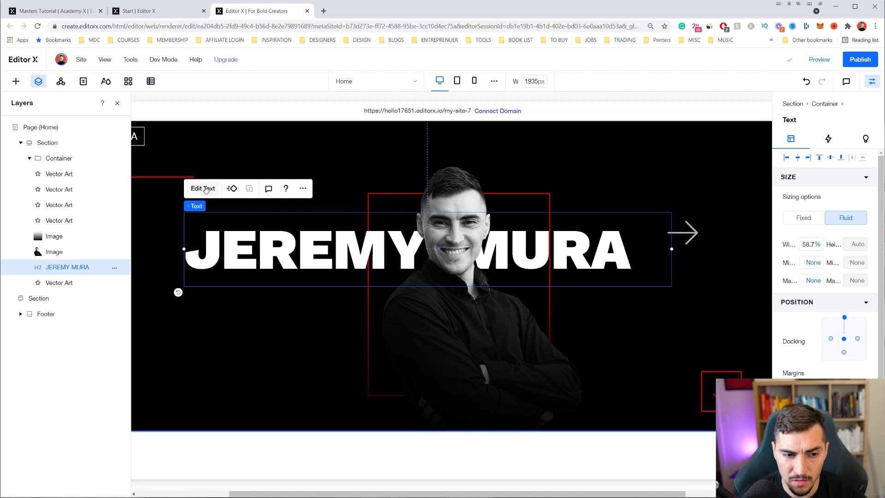
left_click(206, 191)
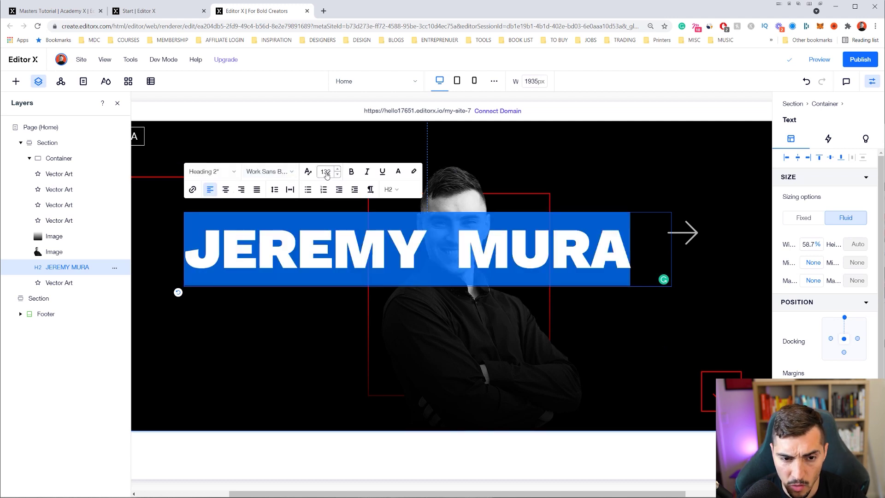
left_click(339, 169)
left_click(339, 170)
left_click(339, 169)
left_click(339, 170)
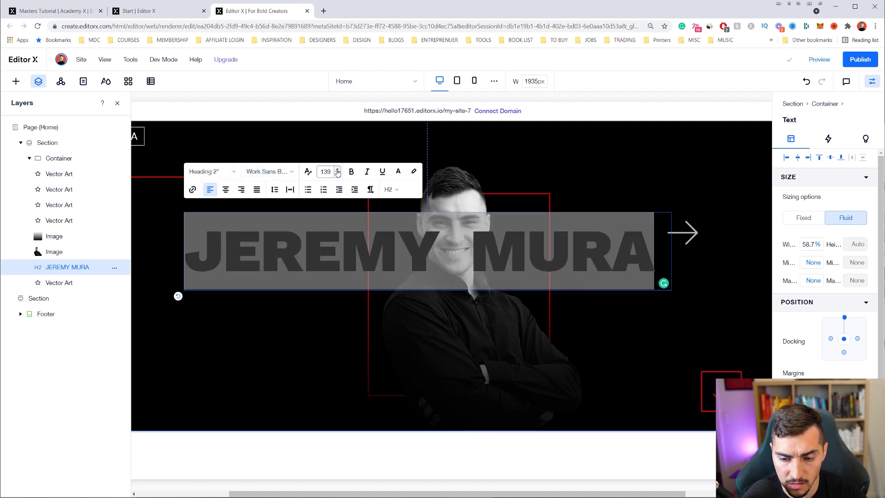
left_click(338, 170)
left_click(338, 169)
left_click(399, 172)
left_click(398, 173)
left_click(306, 259)
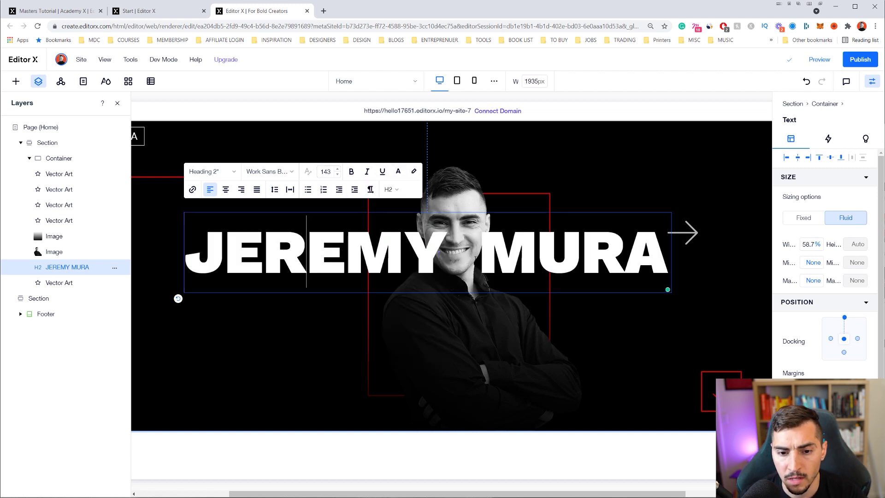
left_click(549, 463)
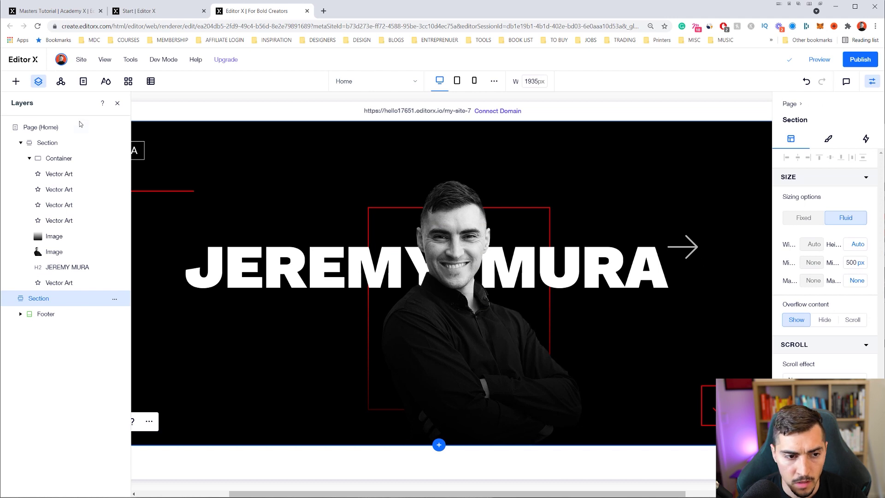
Close the layer list and shift the studio logo slightly inward from the hero's left edge
left_click(139, 151)
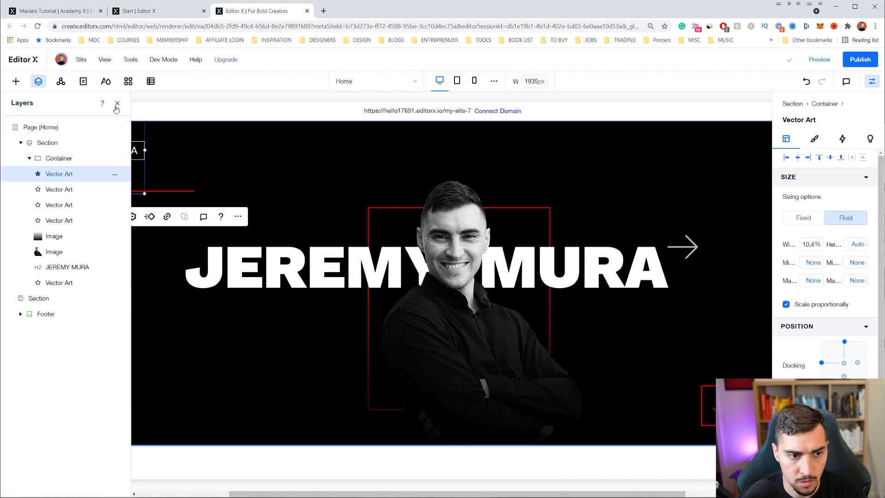
left_click(116, 104)
left_click_drag(85, 149, 99, 150)
Add a plain horizontal menu and place it in the upper-right area of the hero section
left_click(16, 81)
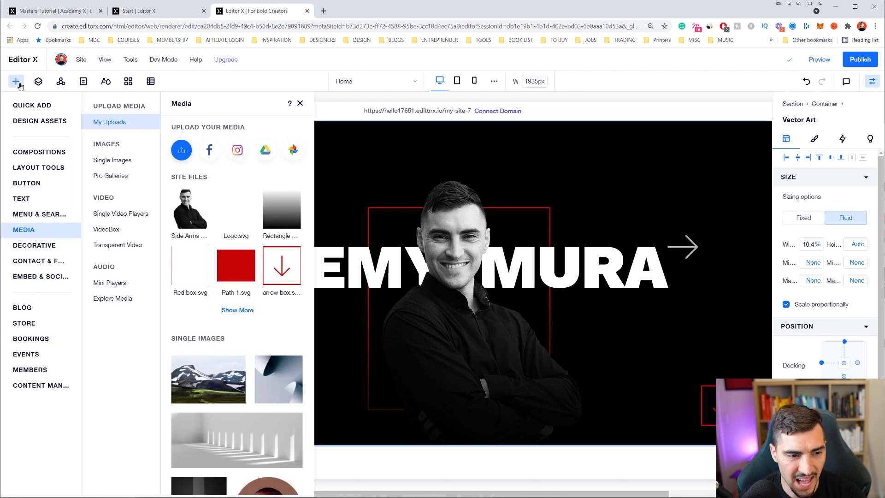
mouse_move(40, 220)
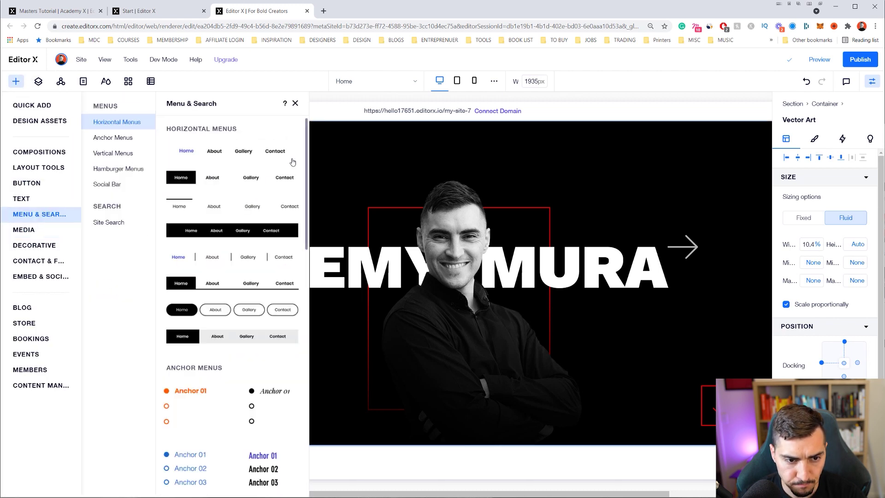
left_click(215, 156)
left_click_drag(450, 297, 550, 160)
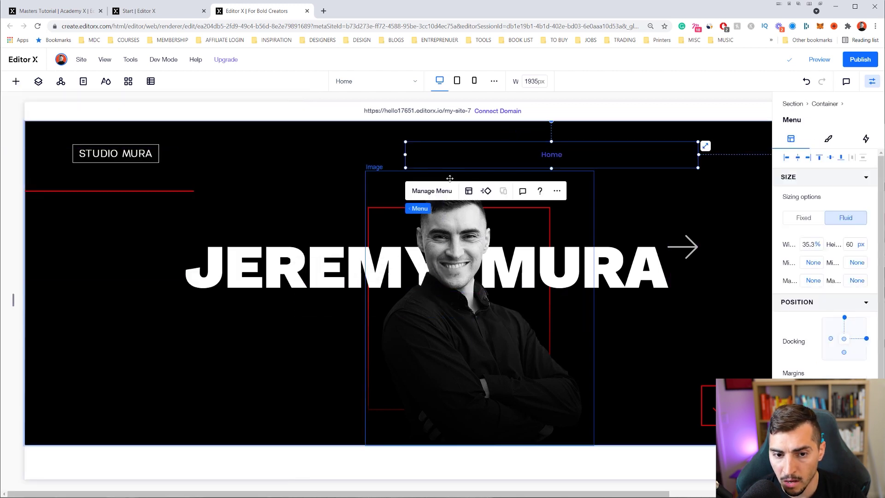
left_click(440, 192)
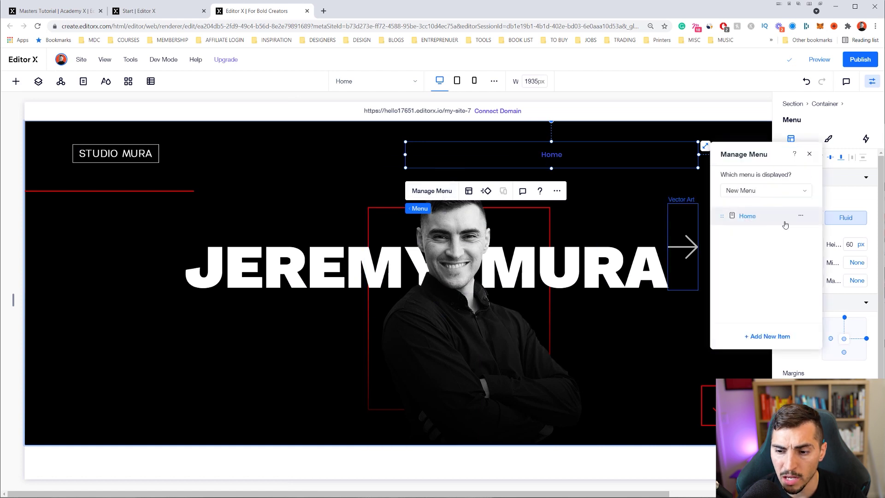
left_click_drag(796, 156, 671, 174)
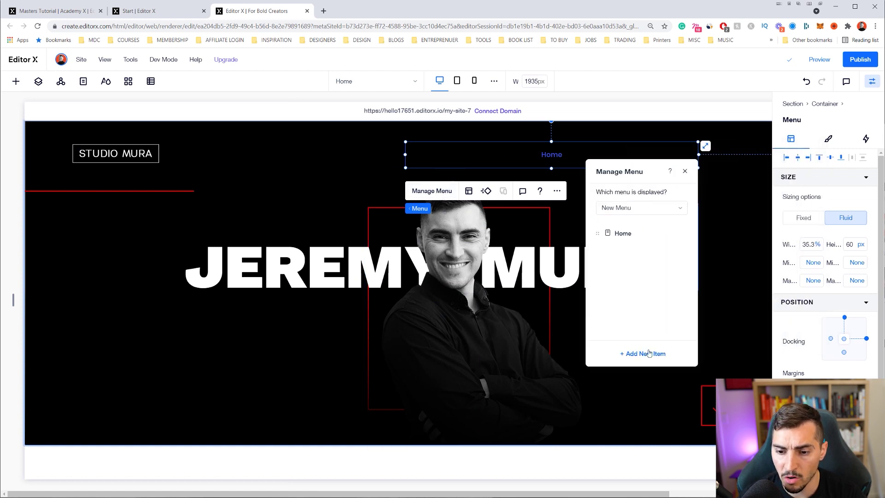
left_click(649, 353)
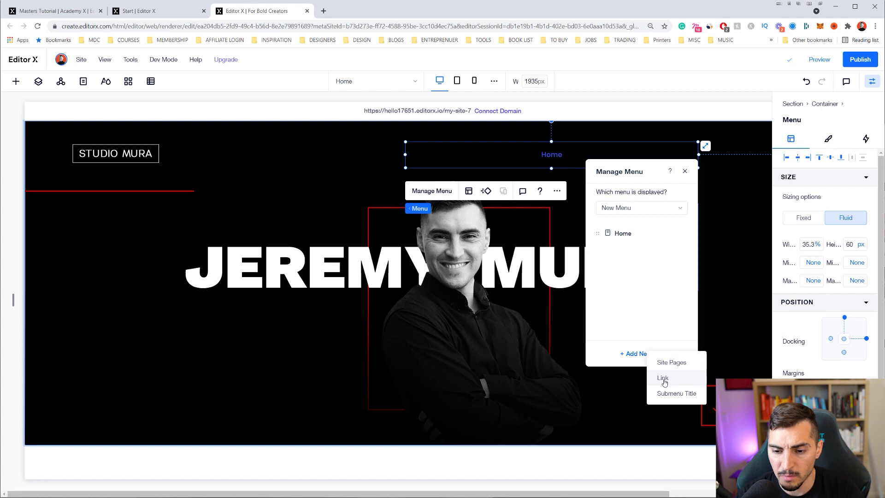
left_click(668, 364)
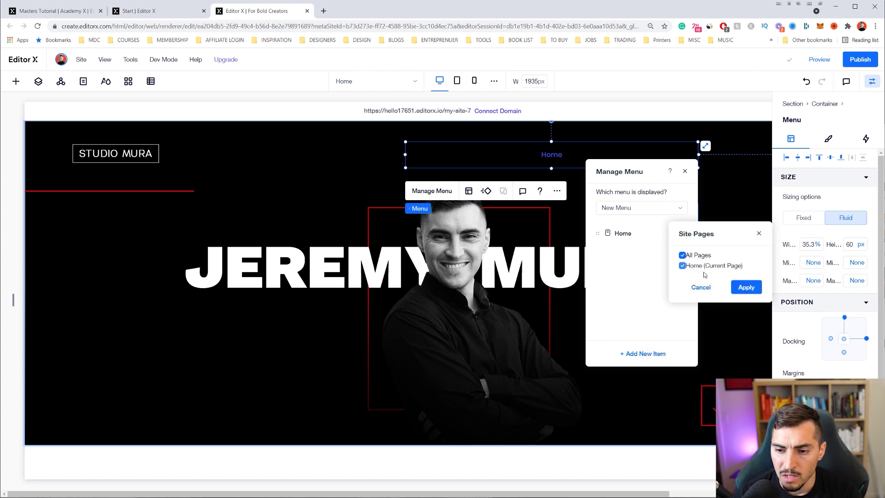
left_click(701, 287)
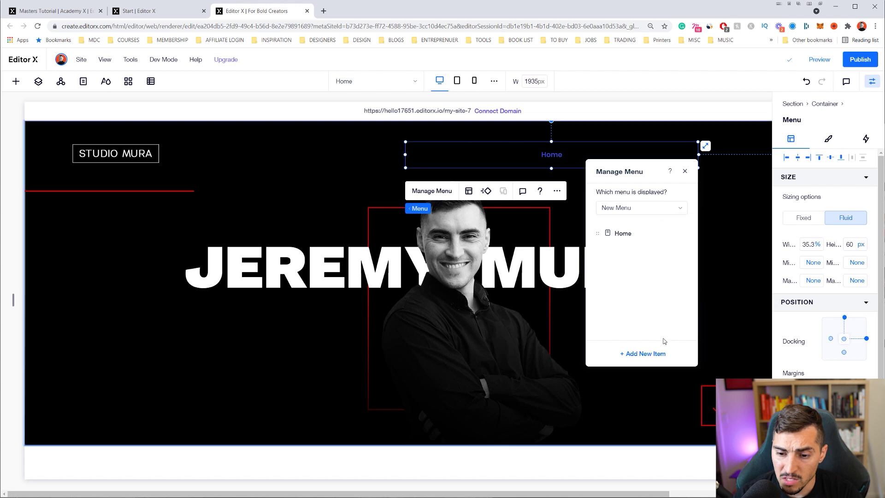
left_click(645, 354)
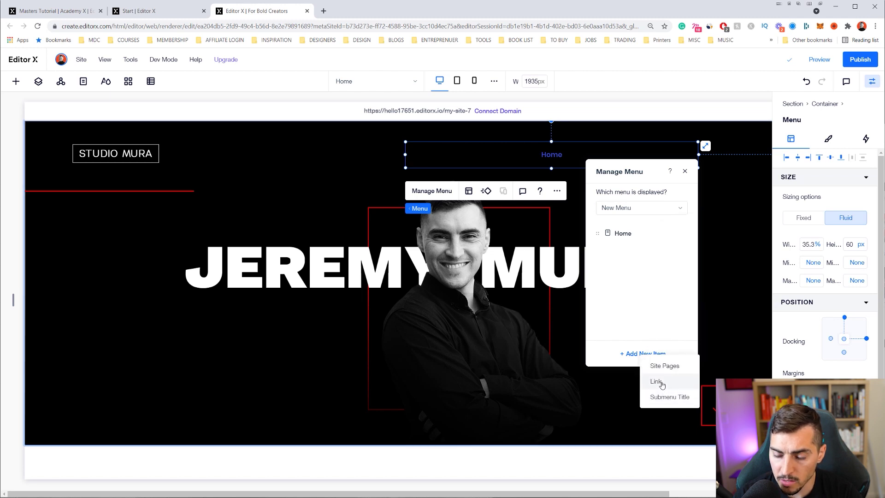
left_click(657, 382)
left_click(353, 239)
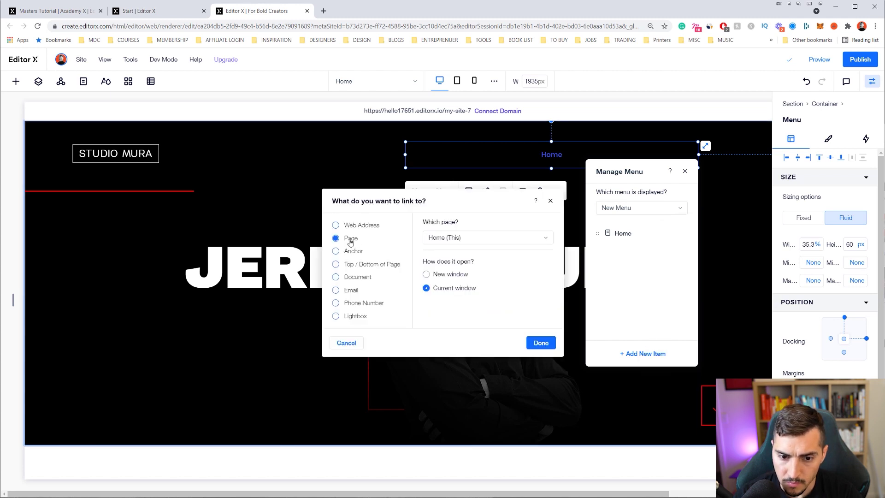
left_click(354, 226)
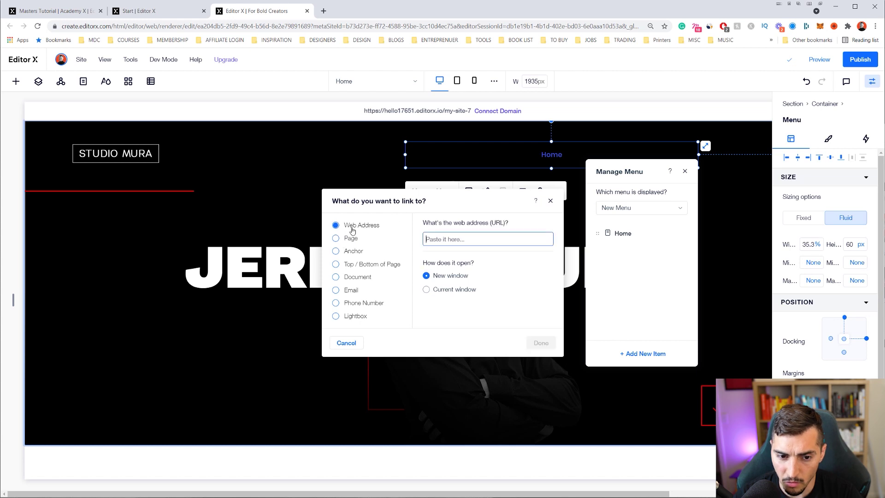
left_click(352, 255)
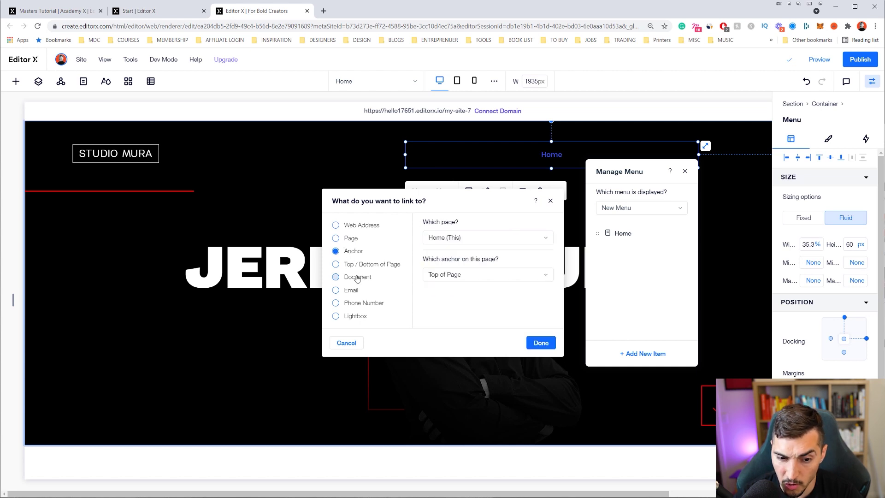
left_click(358, 226)
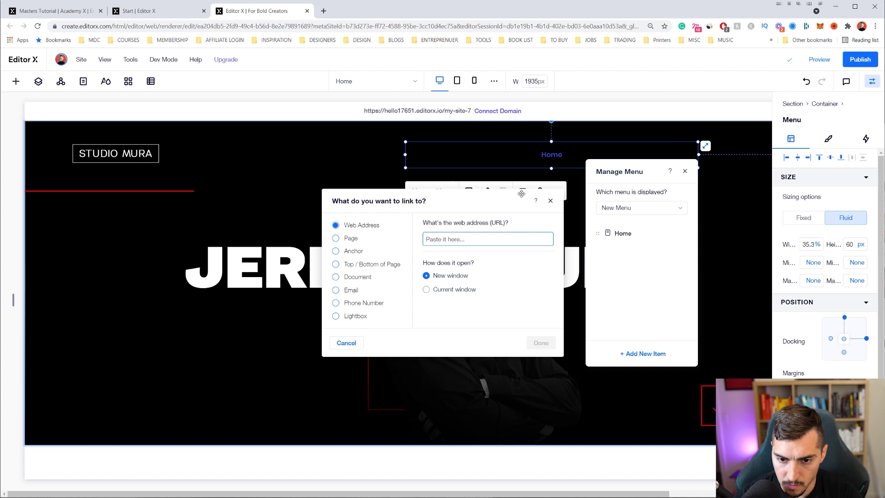
left_click(551, 202)
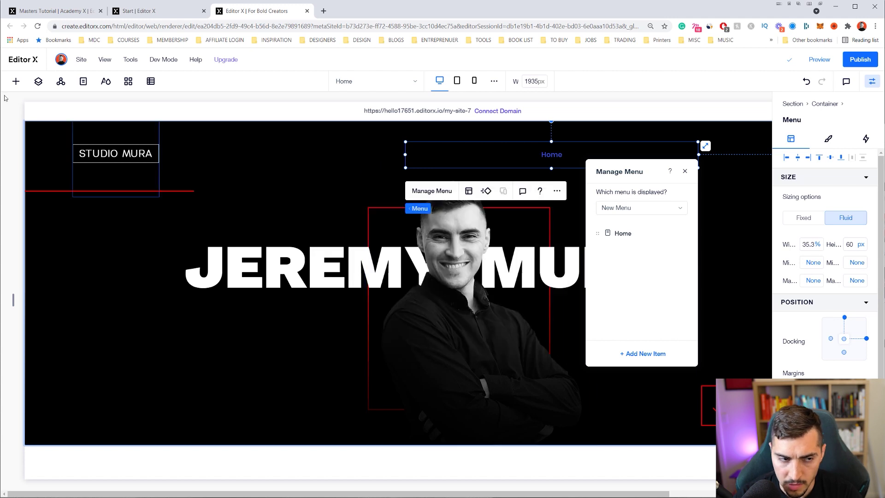
Add a standard blank page to the site and name it AWARDS
left_click(38, 83)
left_click(83, 82)
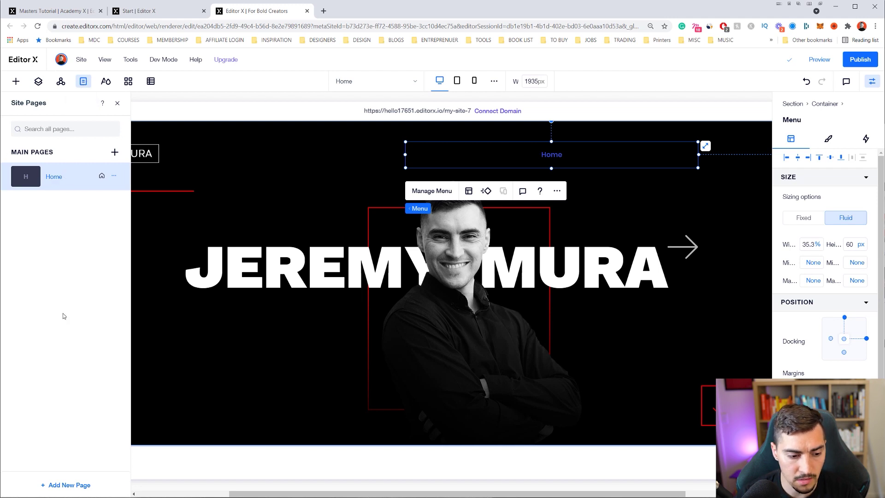
left_click(65, 484)
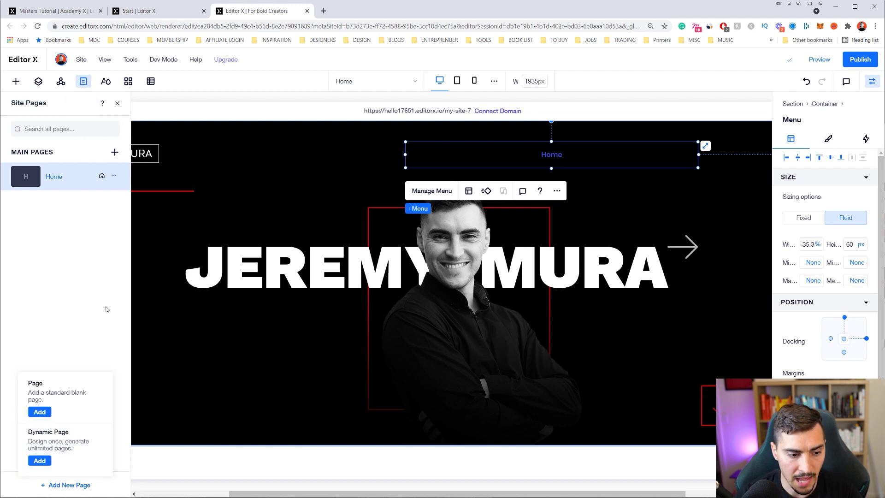
left_click(39, 412)
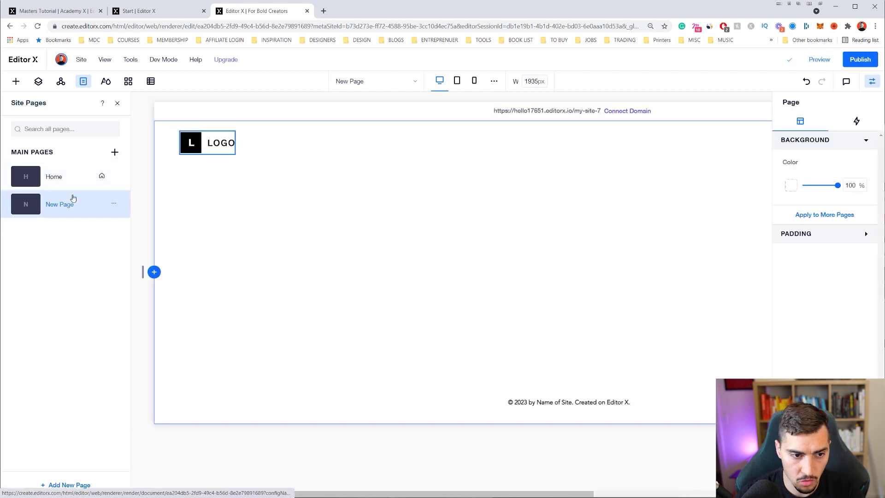
double_click(52, 204)
type("a")
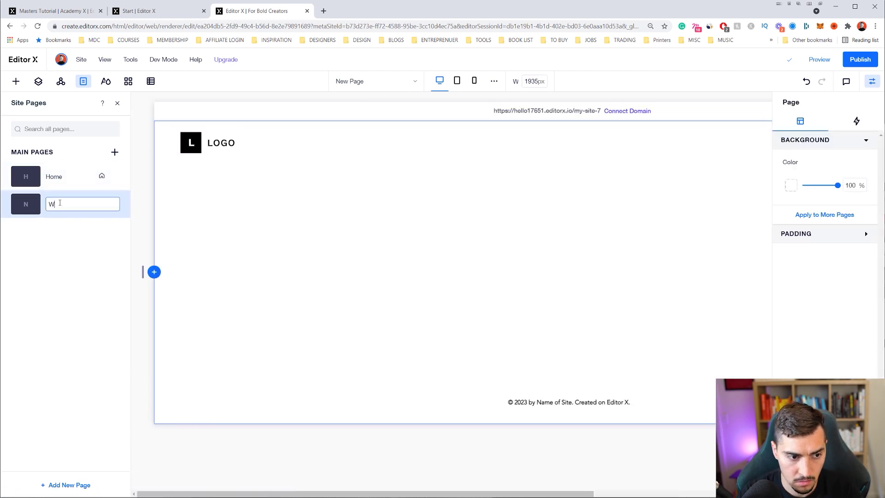
type("WARDS")
key("Return")
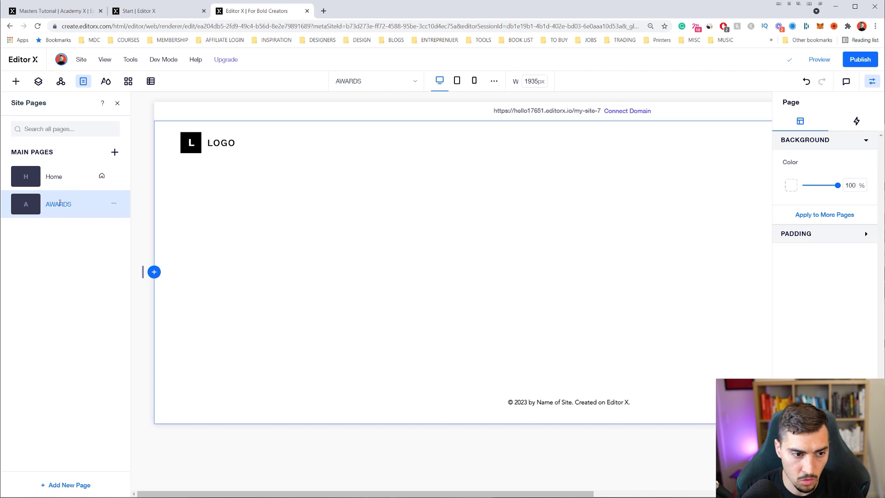
Add another standard blank page and name it ABOUT
left_click(67, 485)
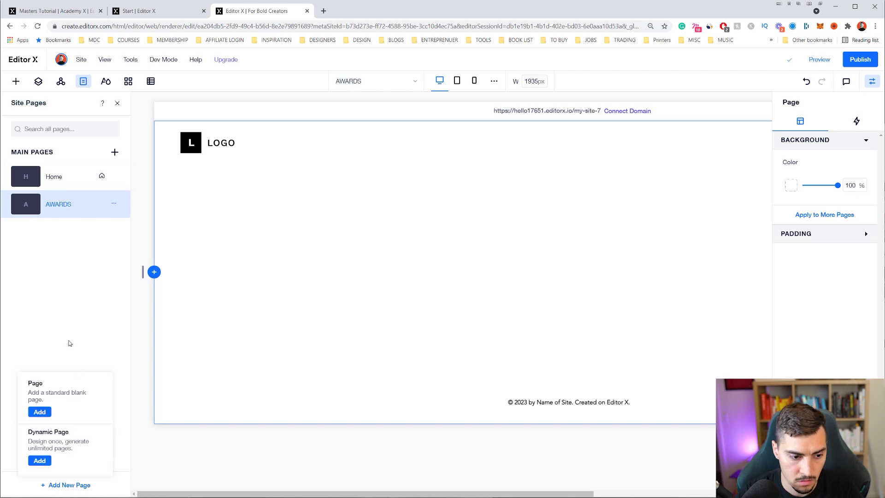
left_click(39, 411)
double_click(73, 232)
type("PORTFO")
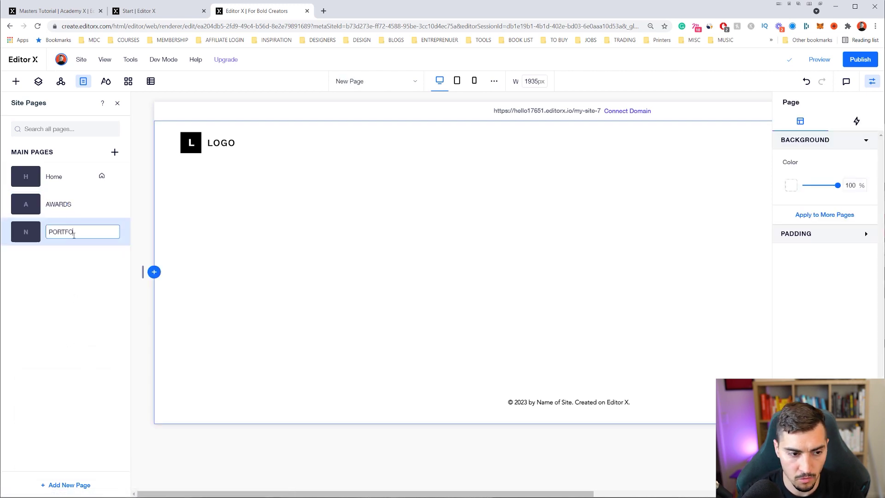
type("LI")
key("ctrl+a")
type("ABOUT")
key("Return")
Go back to the Home page and rename it PORTFOLIO
left_click(58, 178)
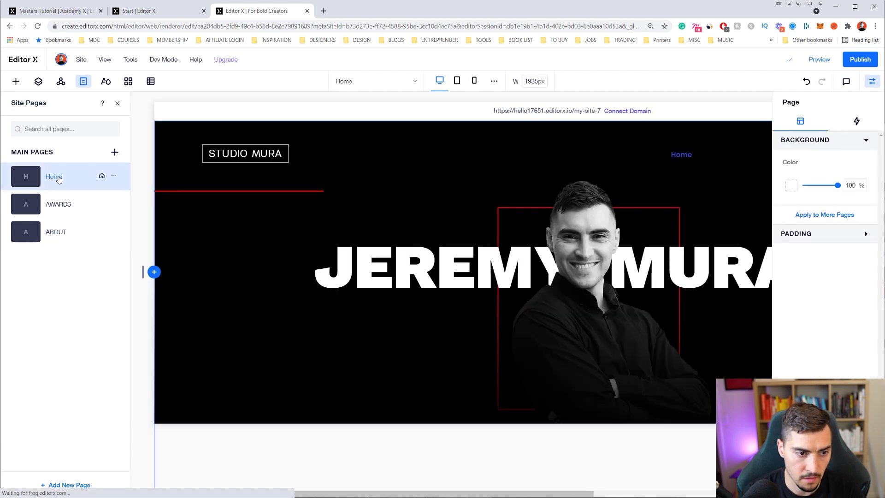
double_click(59, 178)
type("PORTFOLIO")
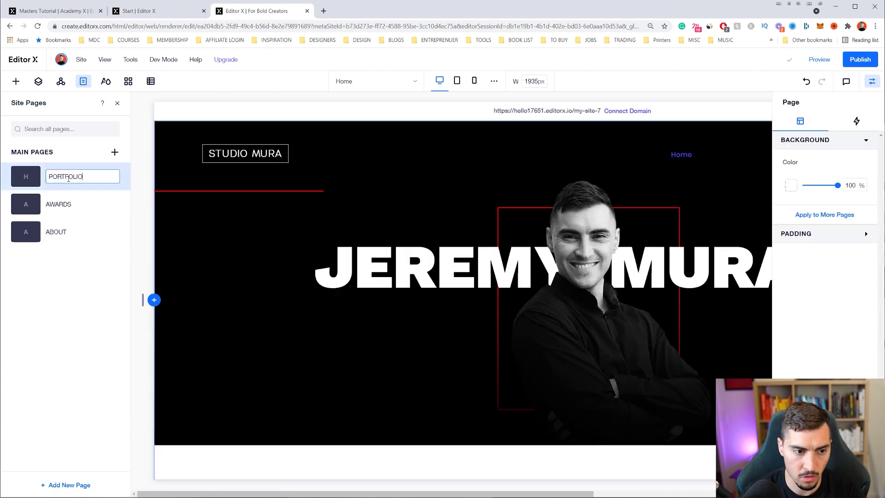
key("Return")
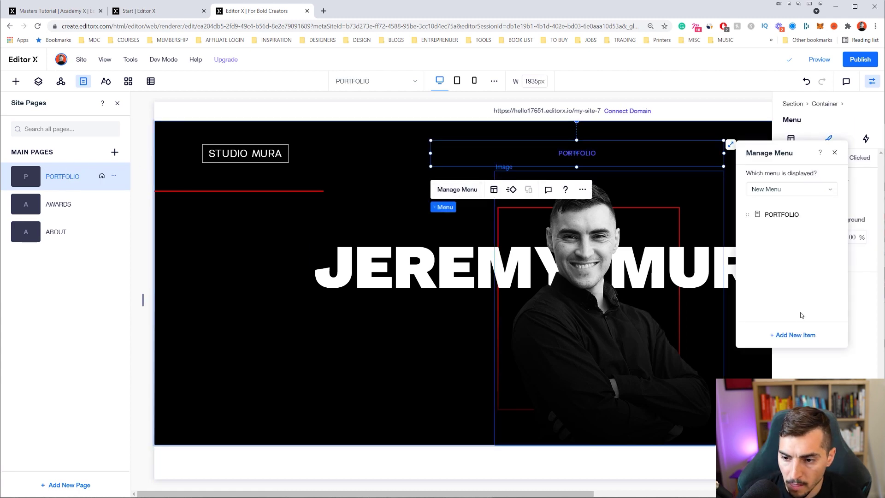
Add the AWARDS and ABOUT site pages as items in the hero's navigation menu
left_click(784, 341)
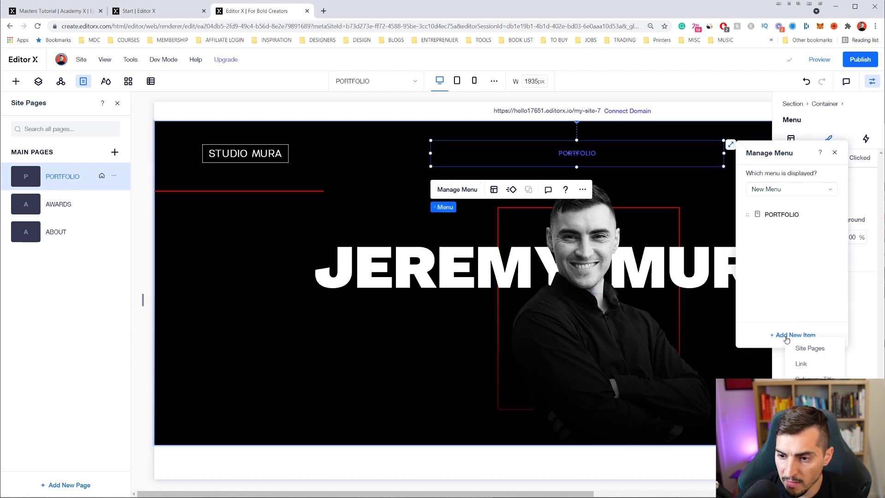
left_click(808, 348)
left_click(835, 274)
left_click(836, 263)
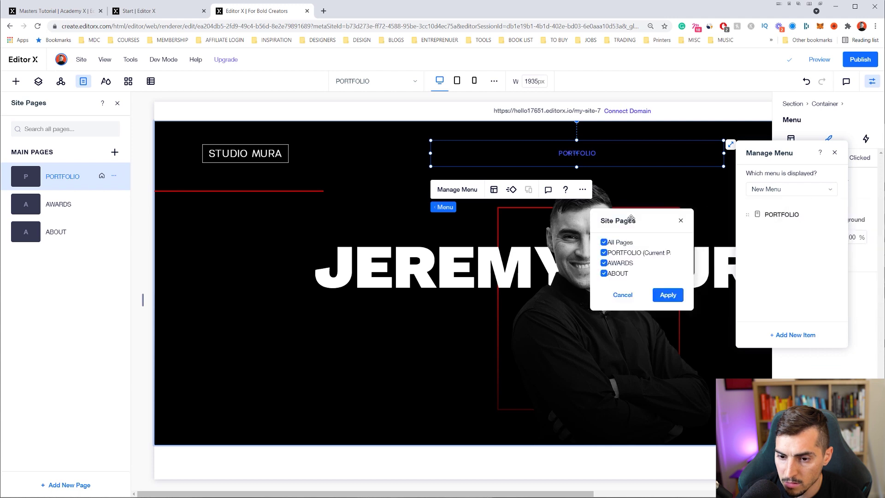
left_click(664, 296)
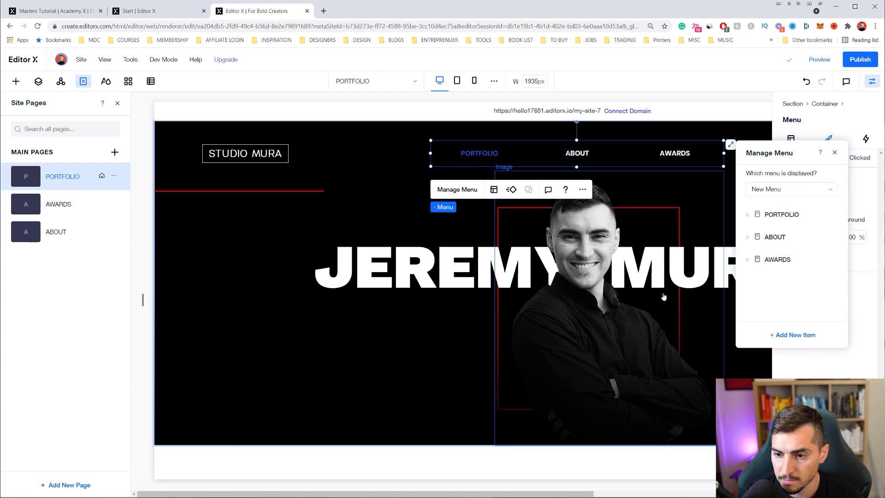
left_click(835, 152)
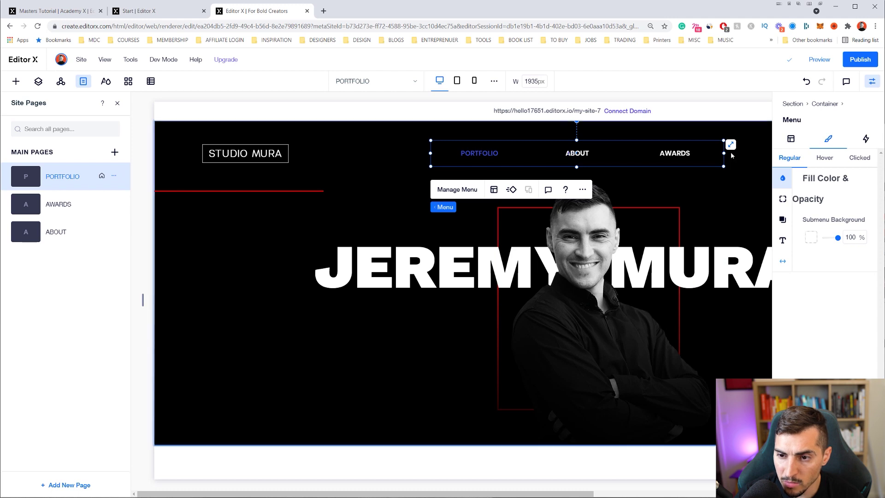
Narrow the navigation menu and move it further toward the hero's right edge
left_click_drag(714, 153, 616, 156)
left_click_drag(587, 154, 729, 151)
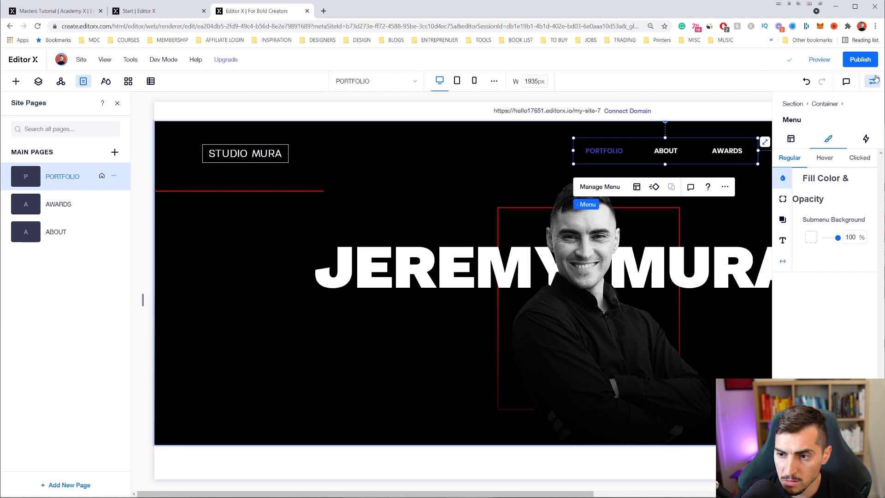
Set the navigation menu's hover text color to the custom dark red
left_click(819, 162)
left_click(862, 201)
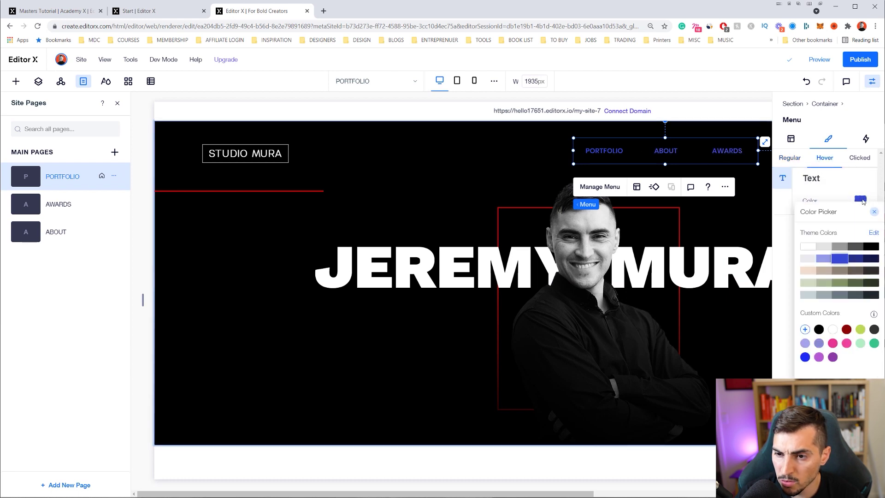
left_click(847, 331)
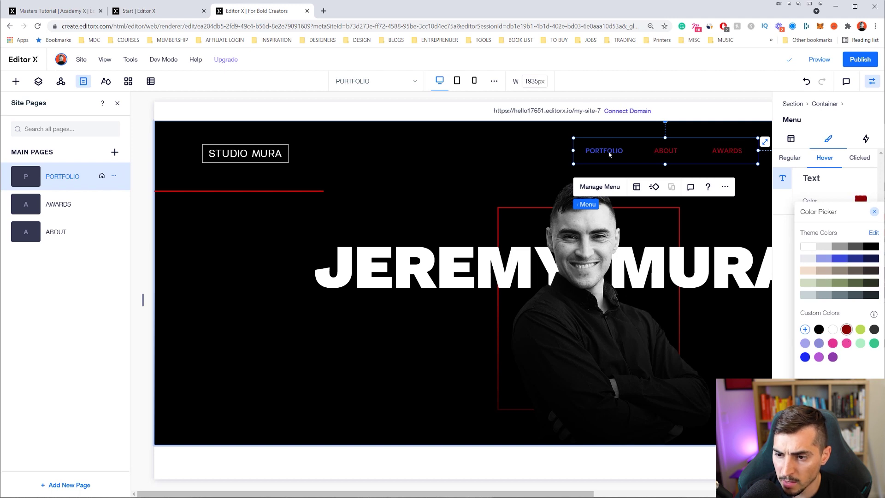
left_click(874, 211)
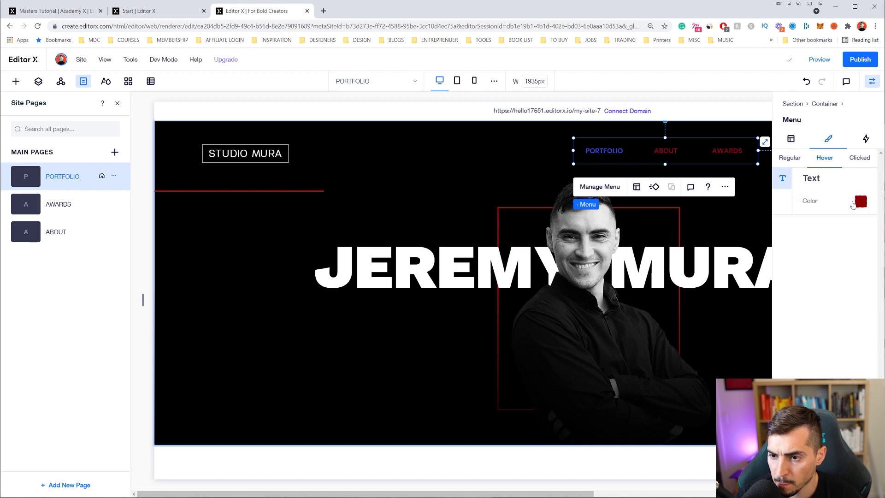
Look through the menu's regular-state design options and review the hero layout at 90% zoom
left_click(790, 157)
left_click(783, 220)
left_click(782, 199)
left_click(782, 178)
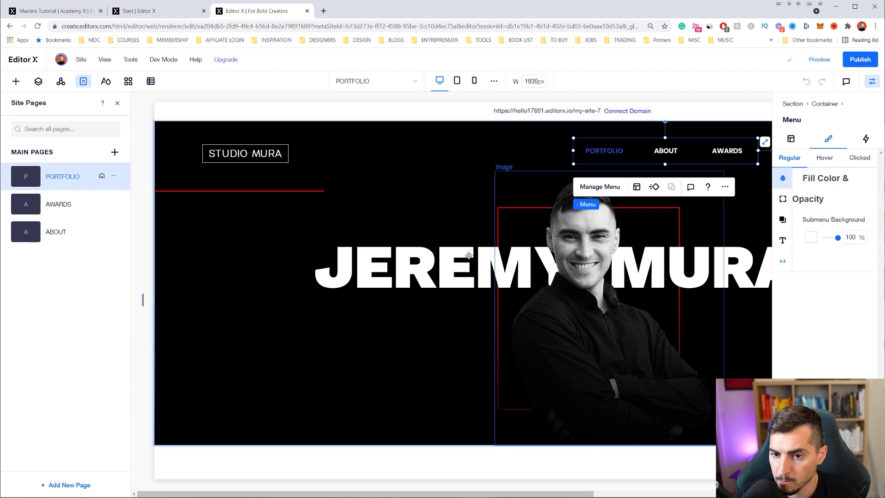
left_click(470, 295)
left_click(554, 323)
scroll(588, 170, "right", 5)
scroll(588, 171, "left", 3)
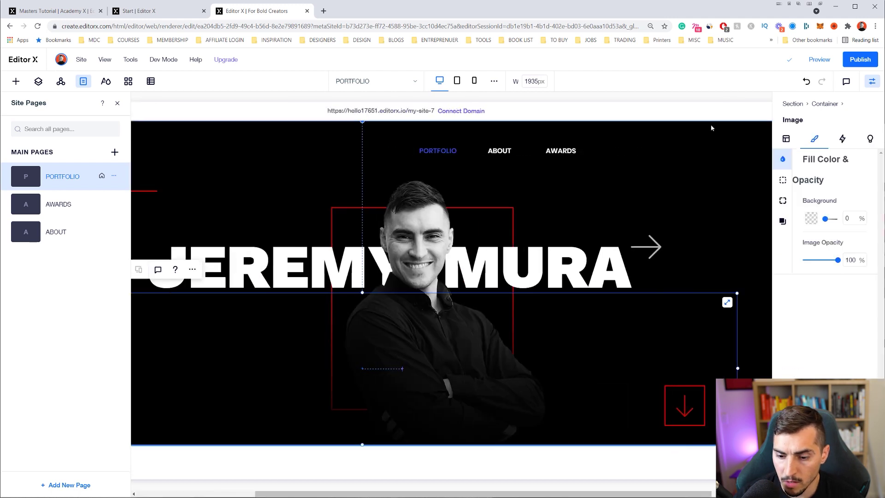
key("ctrl+minus")
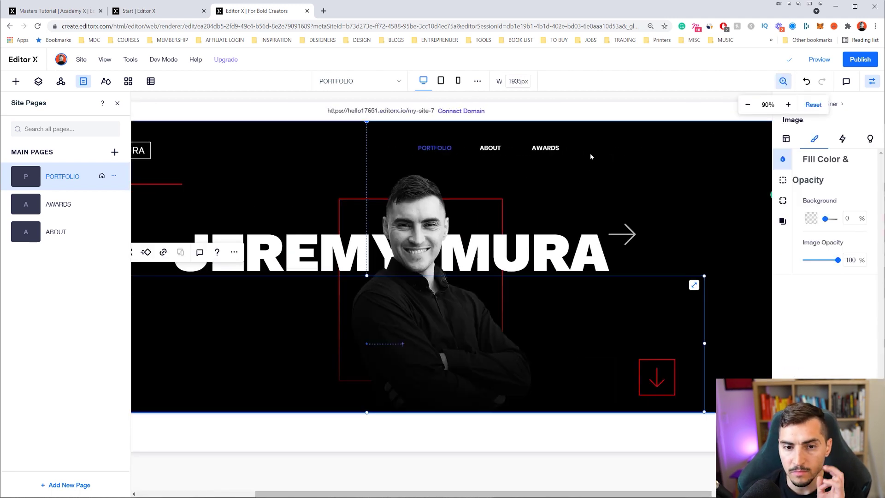
Check the PORTFOLIO page's options and reselect the navigation menu to inspect its regular-state styling
left_click(435, 144)
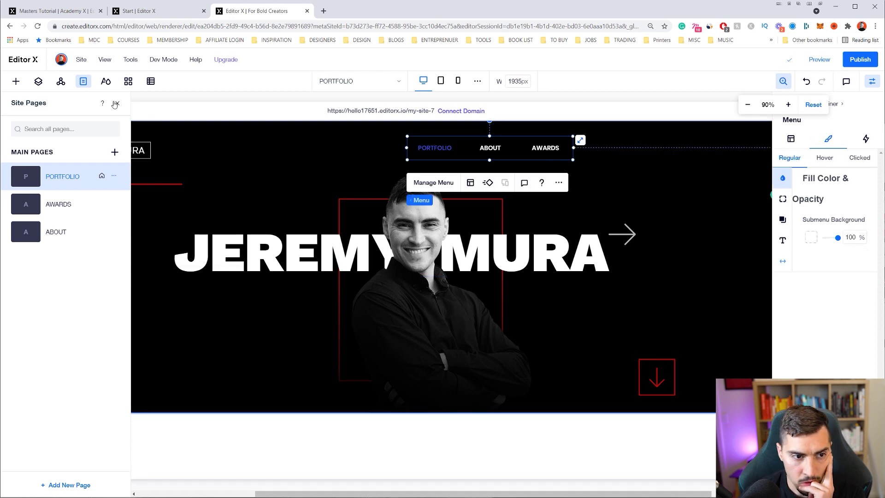
left_click(103, 173)
left_click(113, 176)
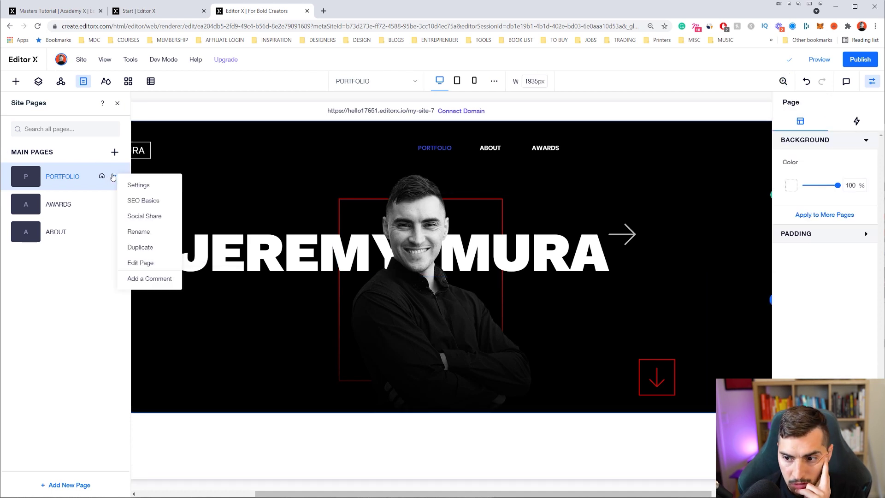
left_click(361, 155)
left_click(409, 403)
left_click(404, 408)
left_click(441, 143)
left_click(440, 144)
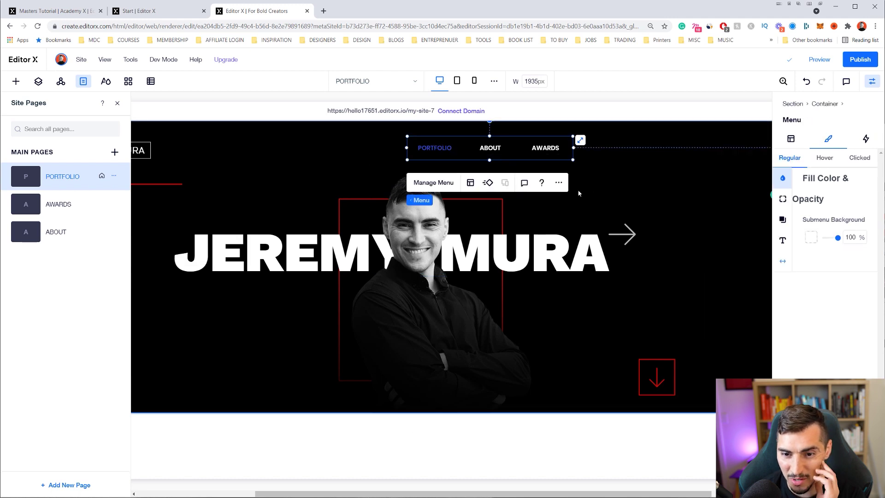
Check which page the PORTFOLIO item links to in the menu manager, keeping the link as it is
left_click(557, 183)
left_click(558, 184)
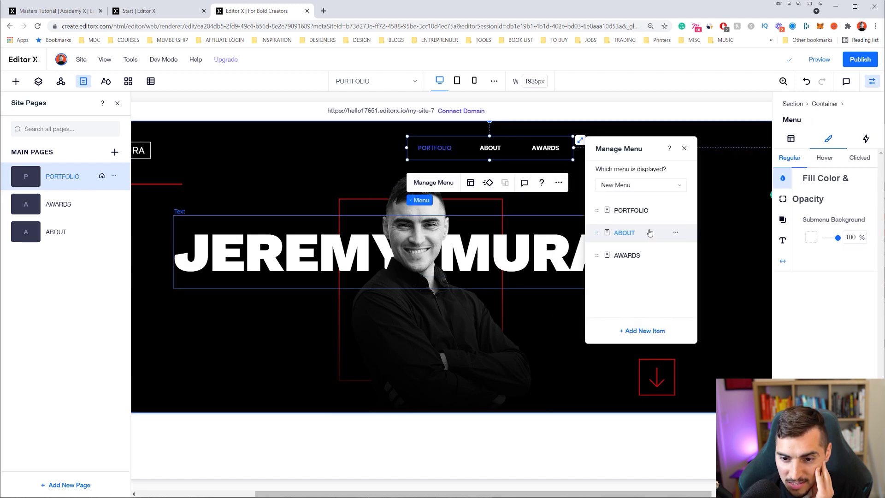
left_click(678, 210)
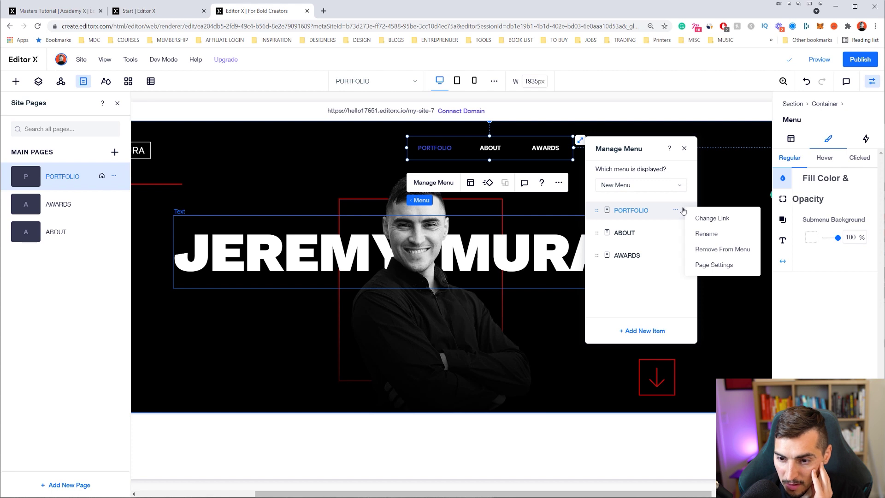
left_click(715, 218)
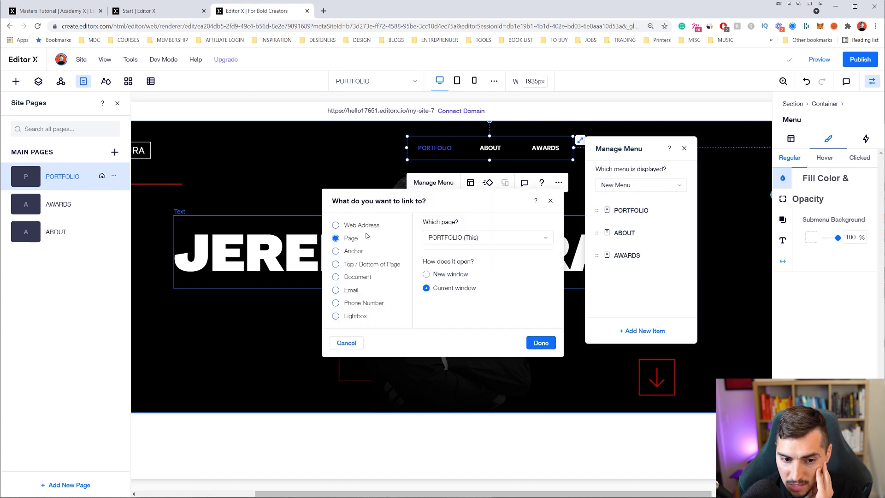
left_click(485, 243)
left_click(485, 242)
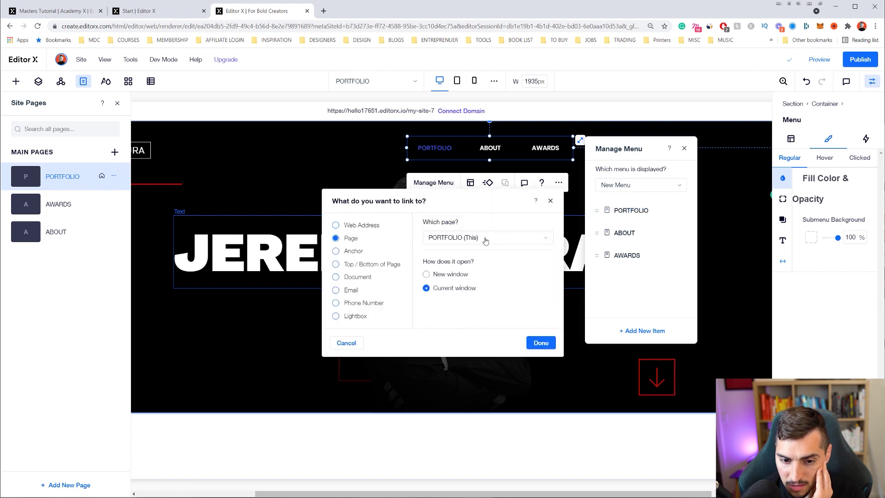
left_click(539, 343)
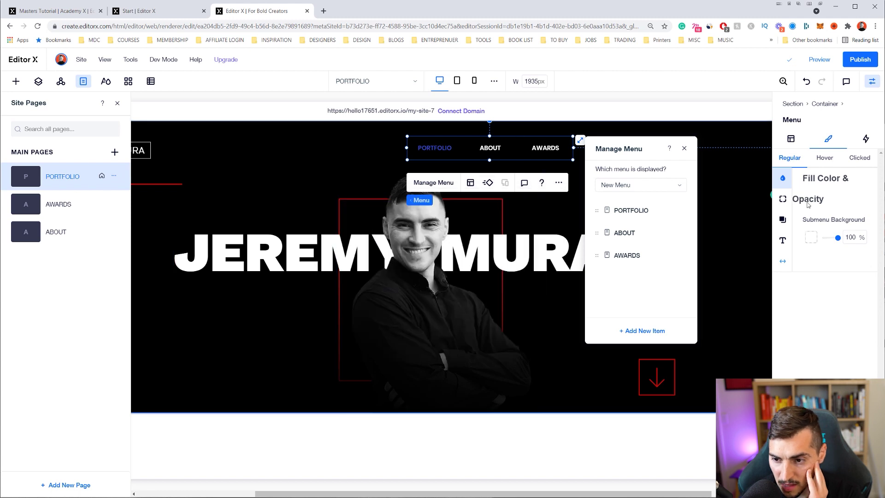
Look through the navigation menu's design states and set its clicked-state text color to white
left_click(783, 199)
left_click(783, 219)
left_click(783, 240)
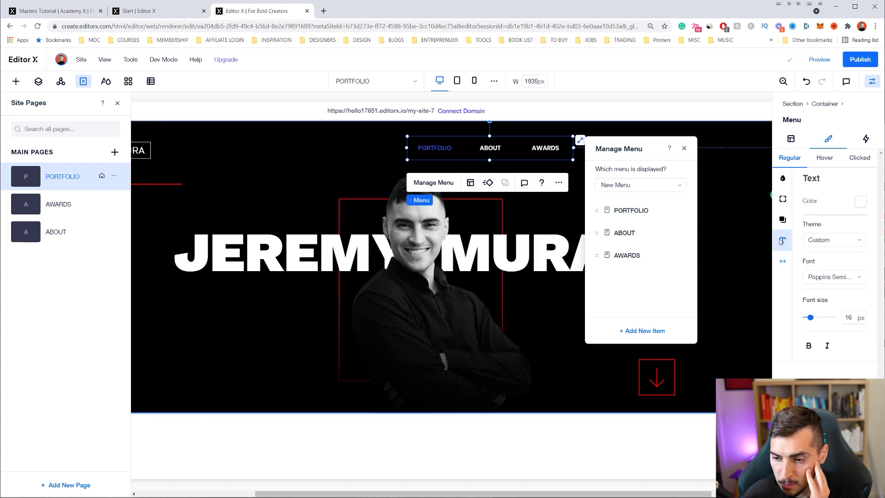
left_click(783, 261)
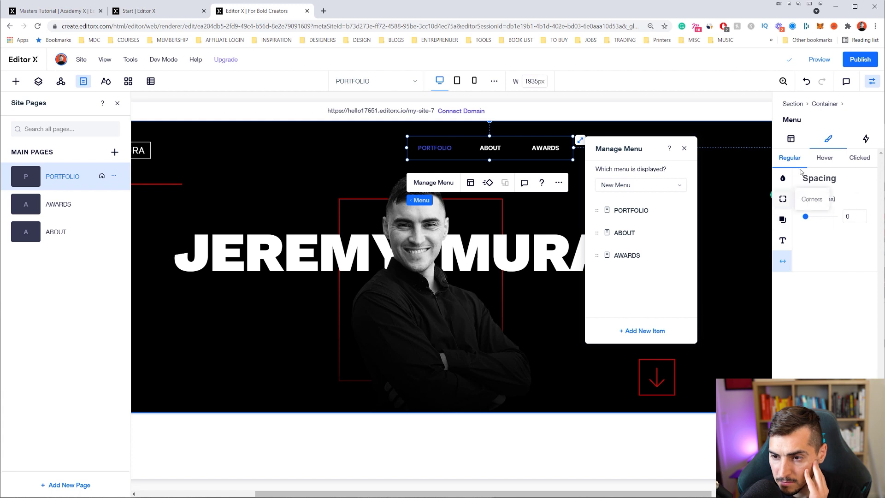
left_click(825, 157)
left_click(853, 161)
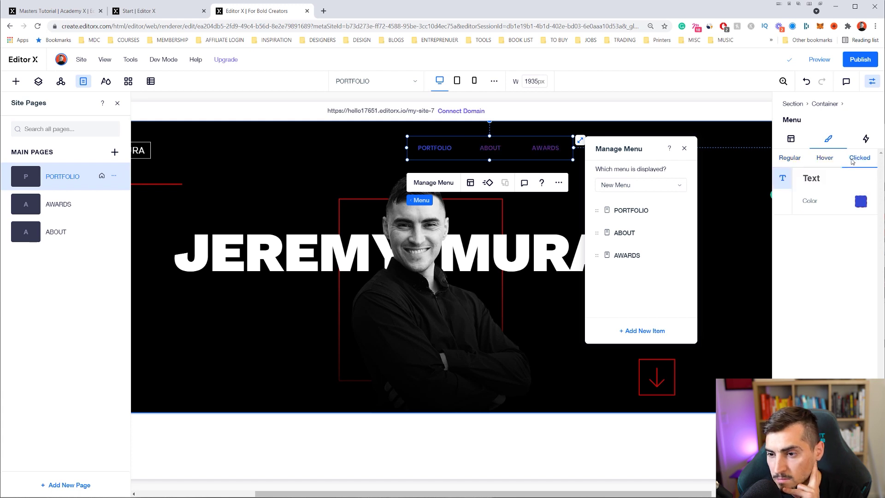
left_click(860, 201)
left_click(810, 250)
left_click(783, 154)
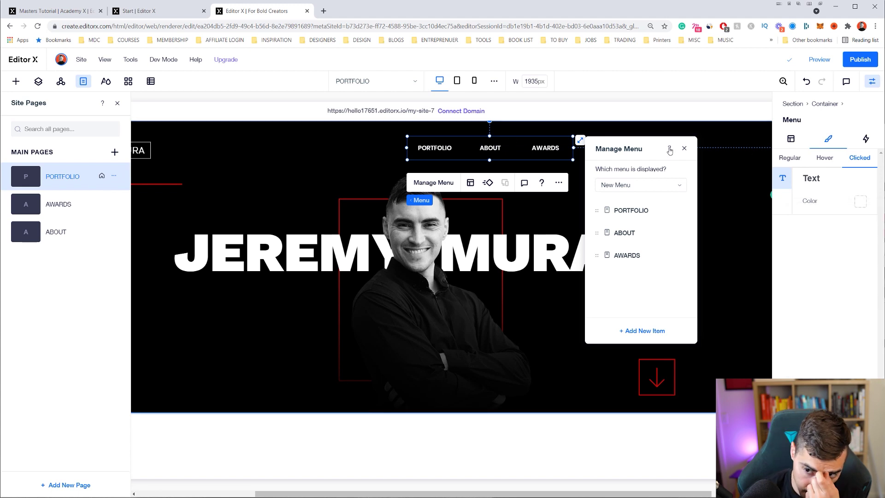
Check the menu's hover and regular states, close the menu manager, and preview the site
left_click(828, 160)
left_click(789, 158)
left_click(659, 152)
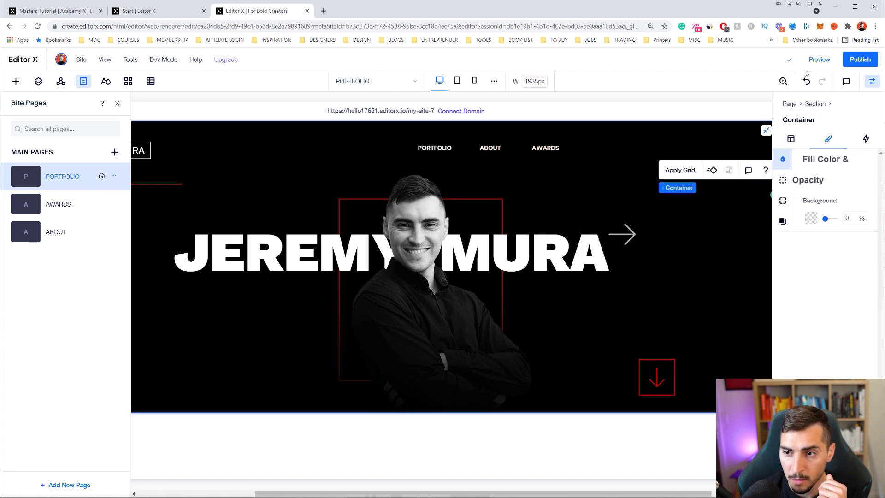
left_click(820, 59)
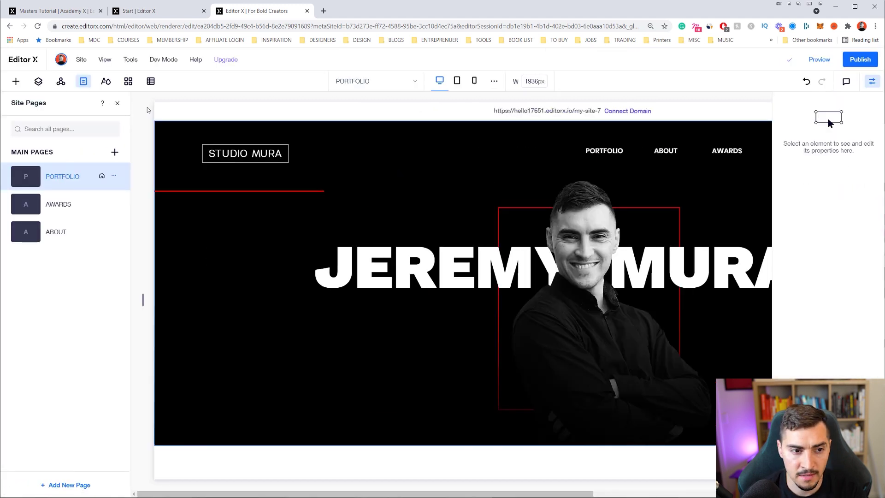
Set the desktop canvas width to 1935 px and hide the pages and inspector panels, viewing the hero at 90%
left_click(117, 102)
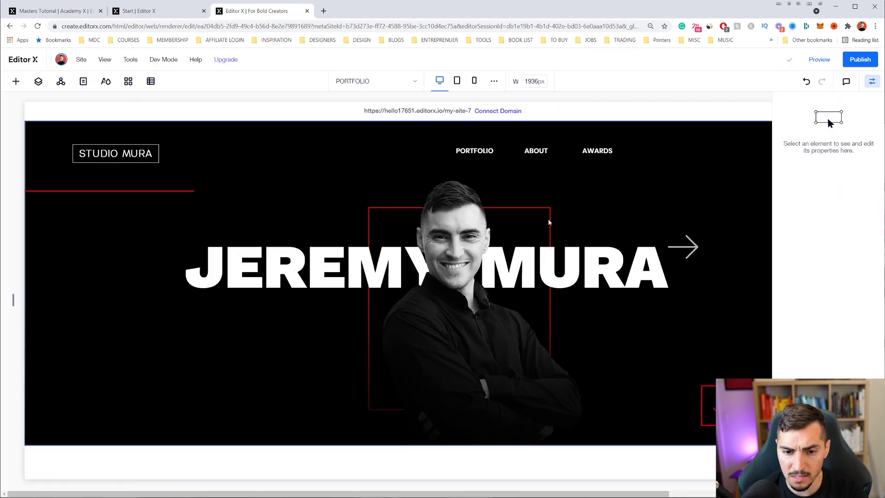
left_click(538, 82)
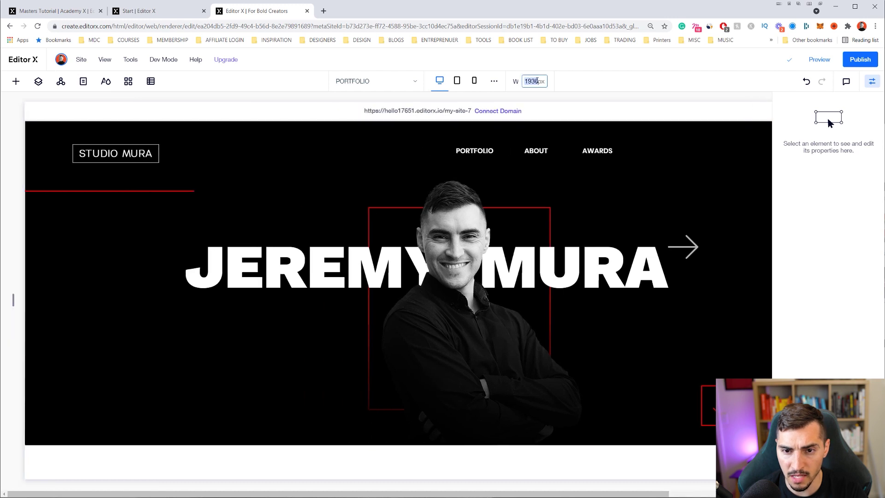
type("12")
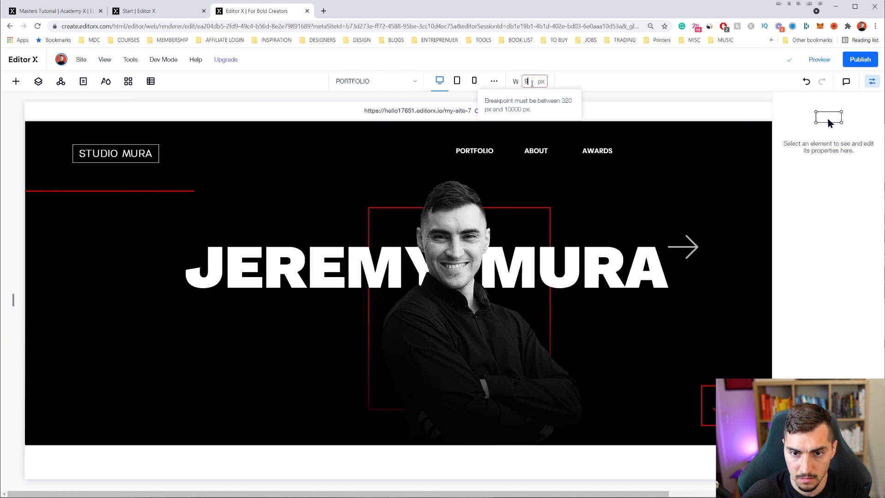
type("35")
key("Return")
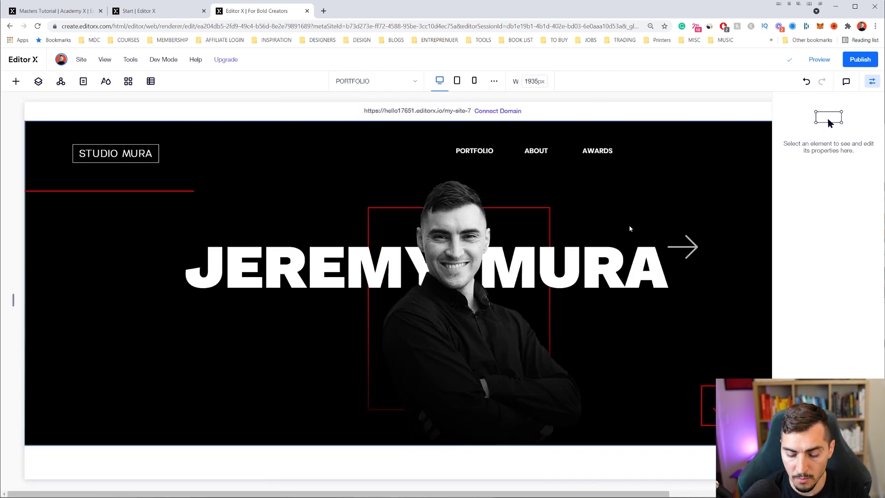
key("ctrl+minus")
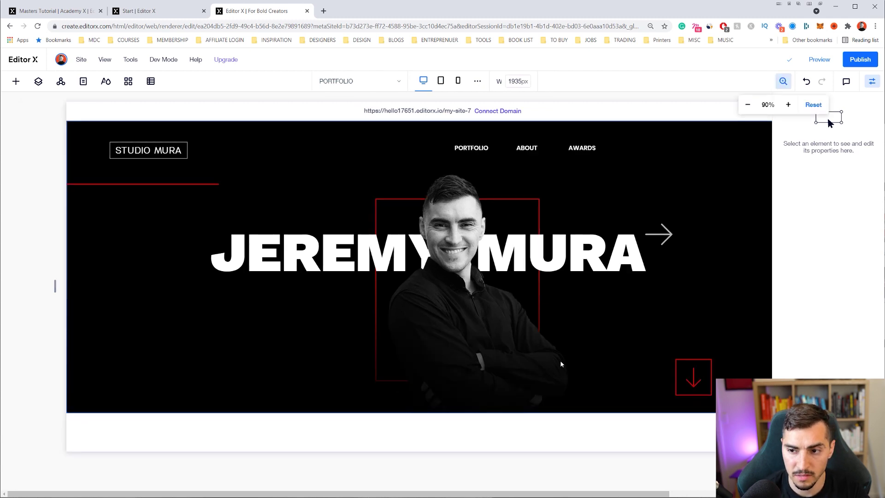
left_click(872, 83)
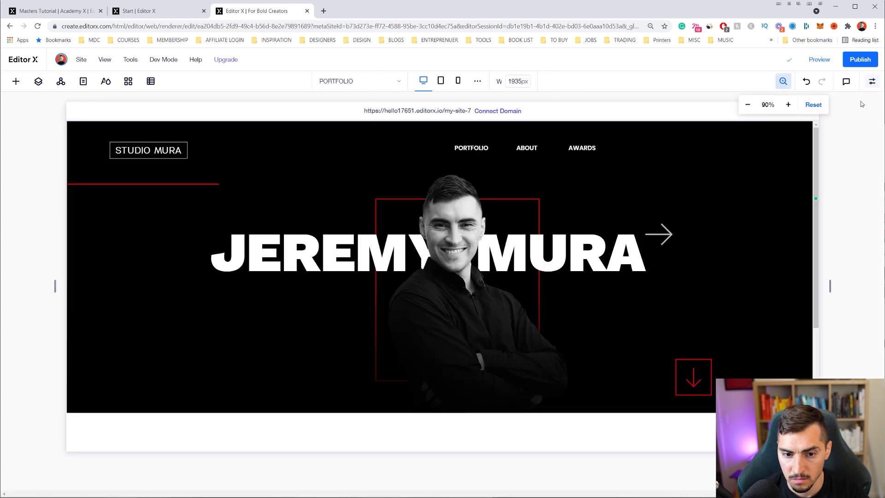
Move the navigation menu closer to the hero's right edge and deselect it
left_click(473, 147)
left_click_drag(473, 146, 203, 151)
key("ctrl+z")
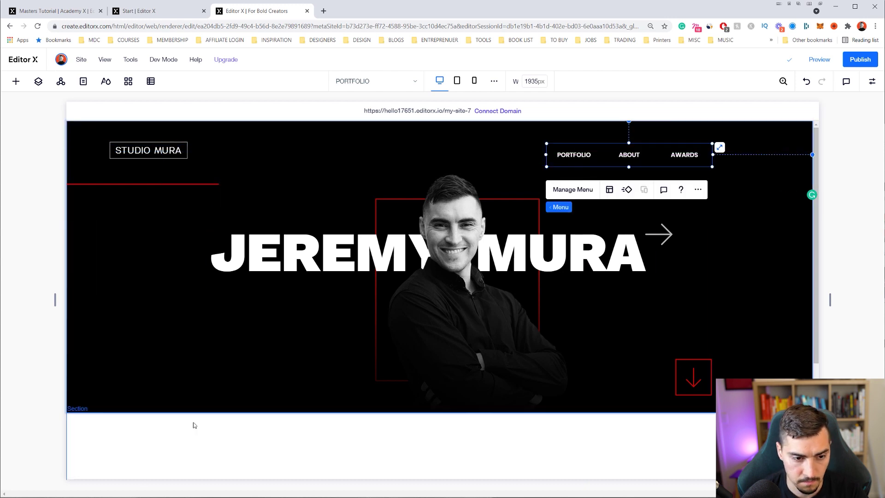
left_click(389, 375)
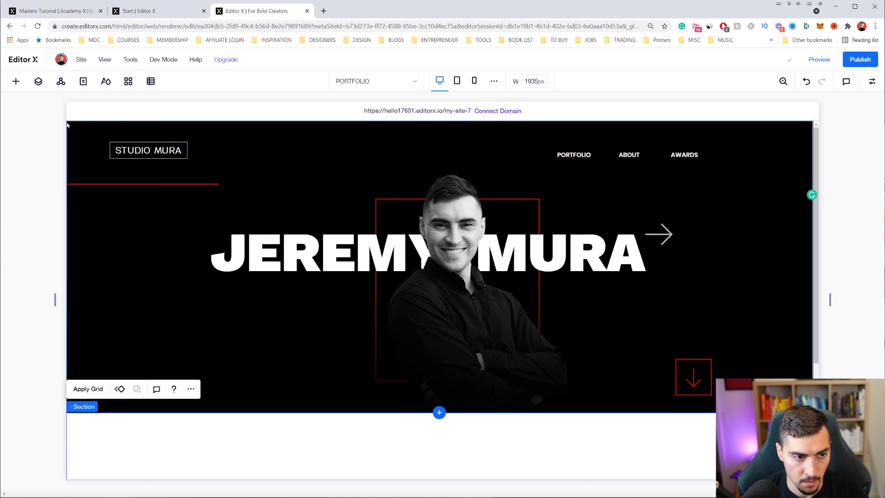
Add a title text element to the hero and place it just below the left part of the large name heading
left_click(16, 81)
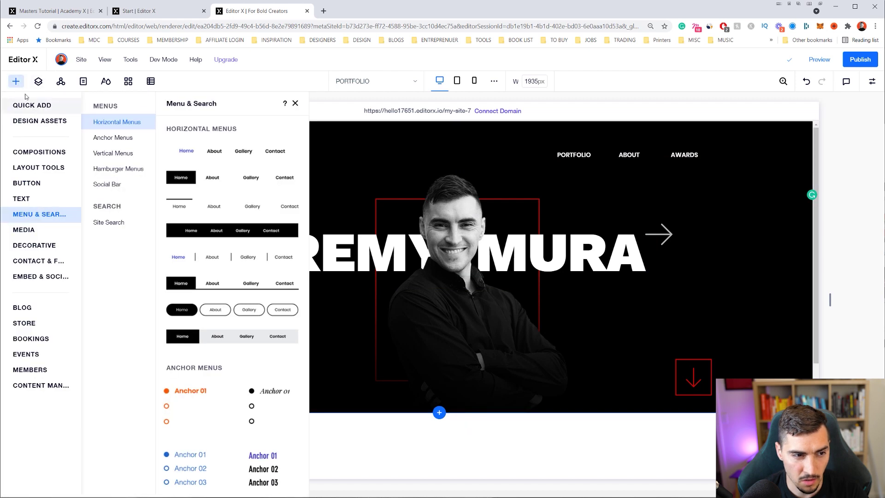
left_click(65, 104)
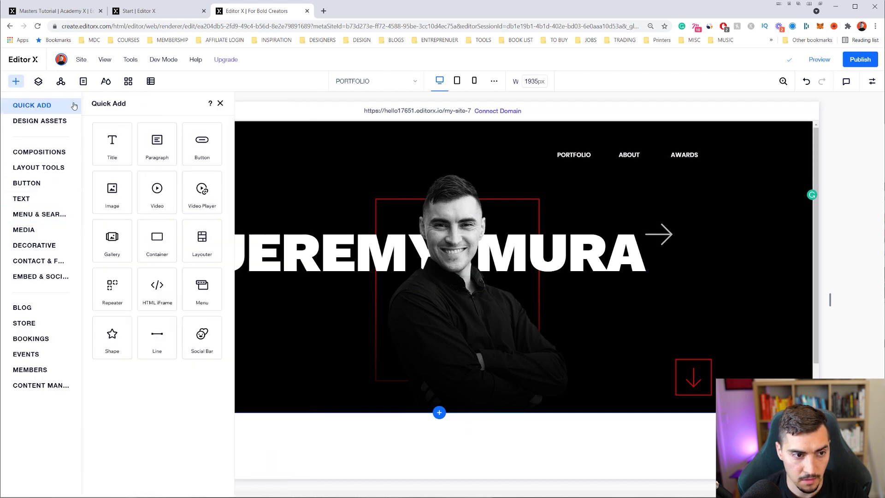
left_click(112, 143)
left_click_drag(358, 312, 259, 311)
Switch to the Illustrator mockup, copy the Strategy, Visual Identity, Branding text, and return to Editor X
key("alt+Tab")
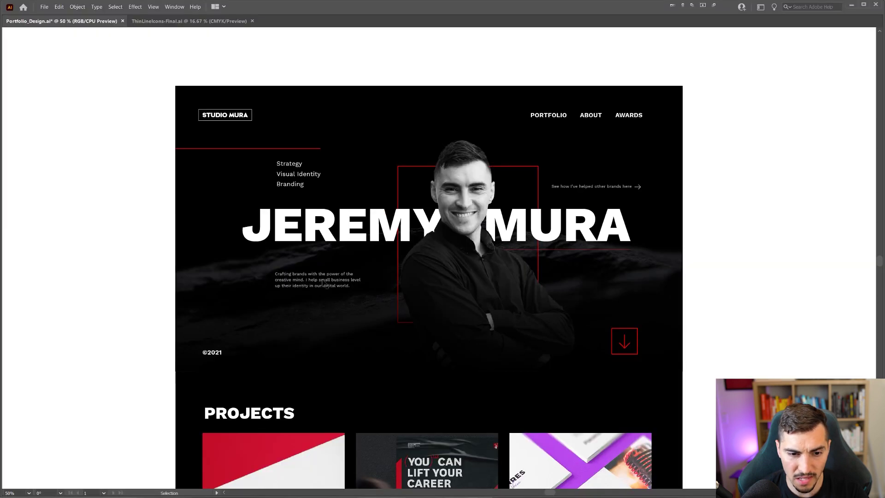
left_click(297, 175)
double_click(288, 173)
key("Escape")
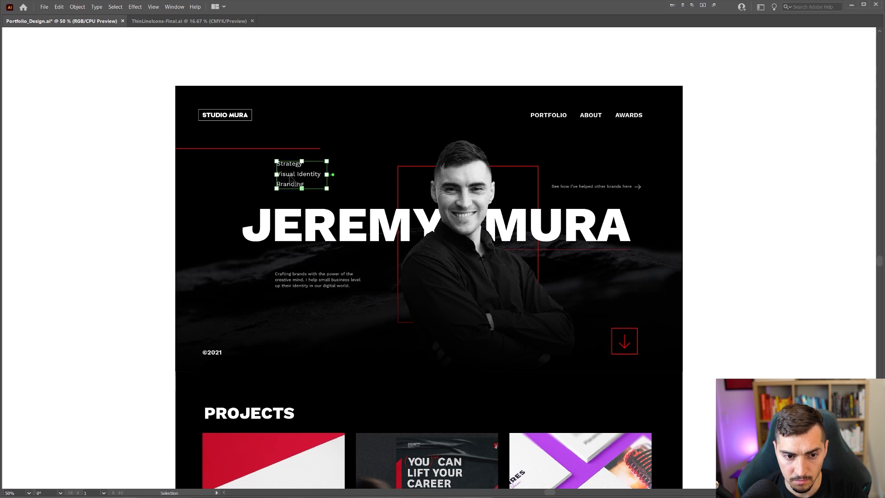
key("alt+Tab")
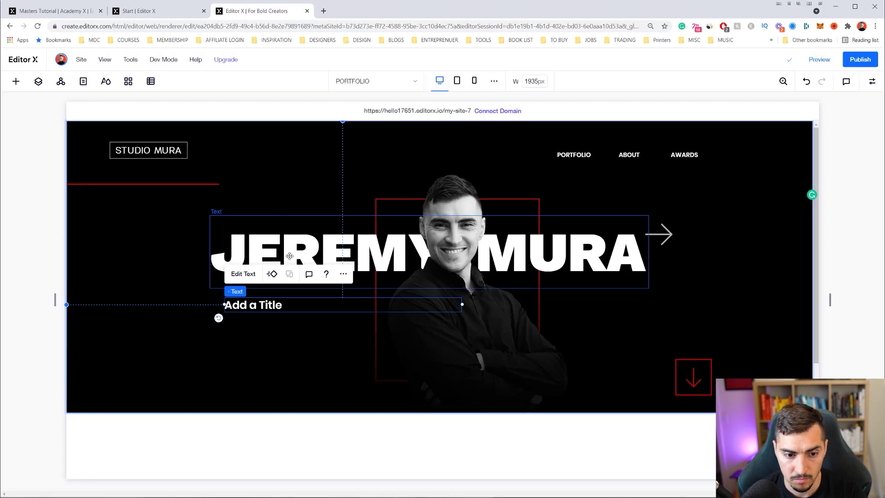
Replace the placeholder title with the three lines Strategy, Visual Identity and Branding
double_click(259, 310)
key("ctrl+a")
type("Strategy Visual Identity Branding")
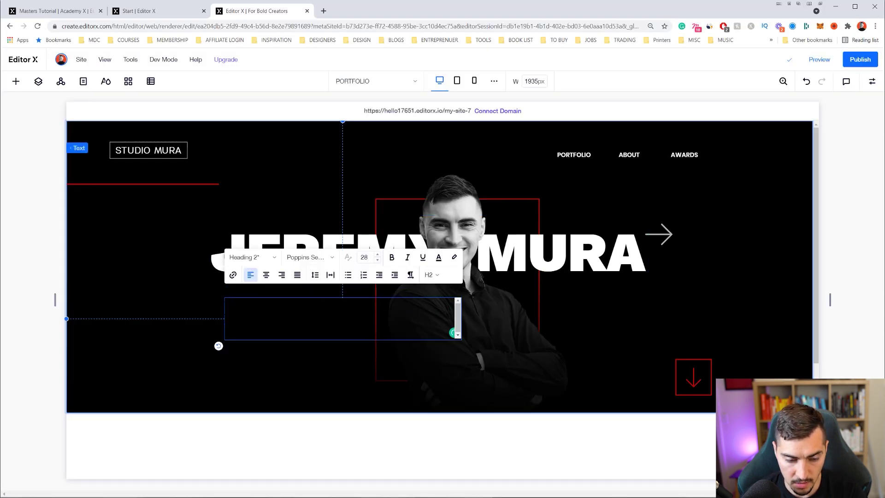
Set the font of the Heading 2 services text to Work Sans Regular
left_click(304, 259)
type("Work Sans Reg")
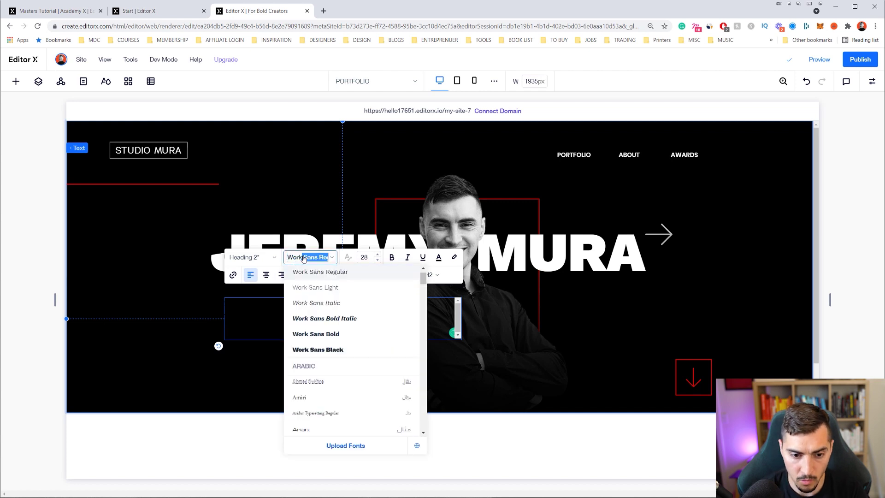
left_click(312, 273)
Apply the Paragraph 1 style to the services text and set its font to Work Sans Regular
left_click(254, 259)
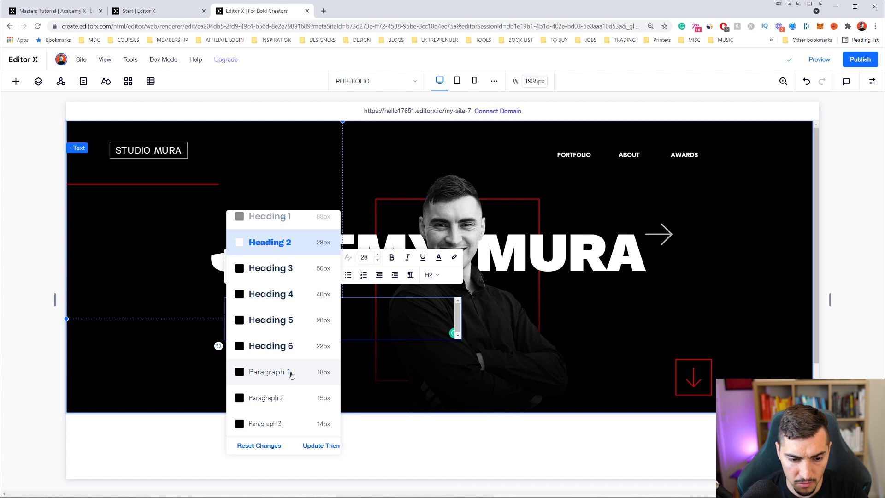
left_click(292, 372)
left_click(317, 259)
type("Work Sans Reg")
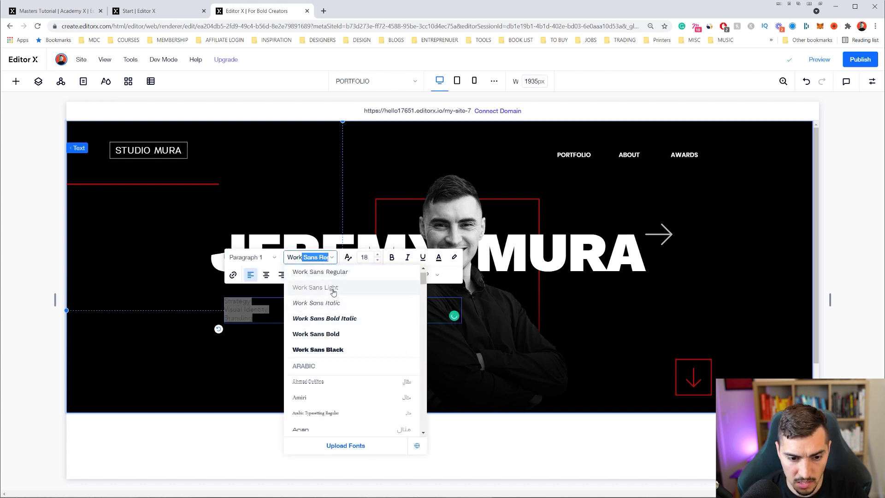
left_click(332, 272)
Update the site's Paragraph 1 theme style to Work Sans Regular at 18 px
left_click(264, 260)
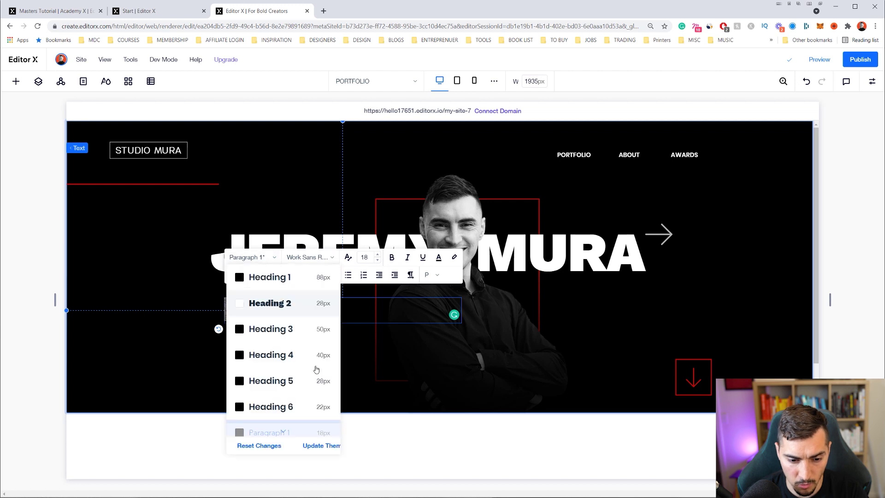
left_click(321, 448)
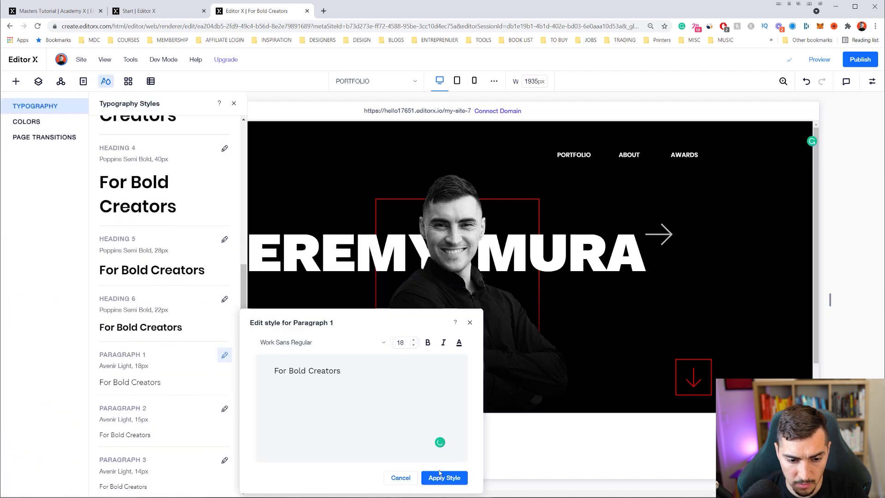
left_click(441, 478)
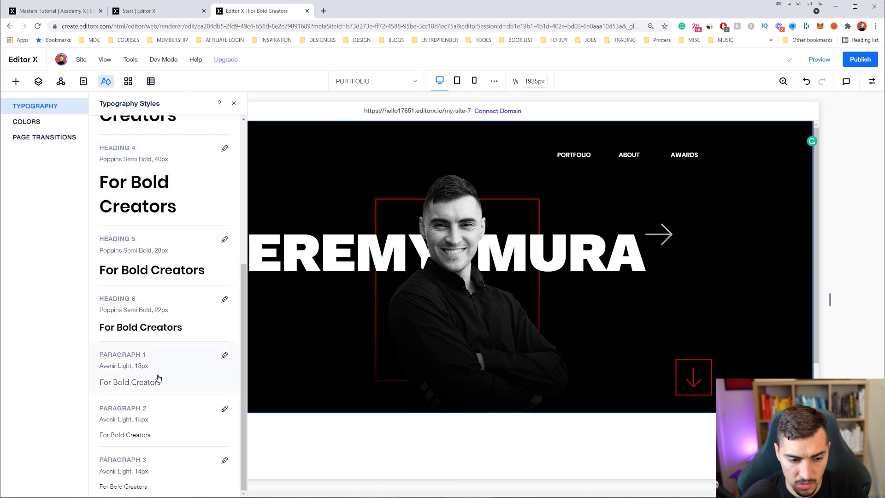
left_click(331, 363)
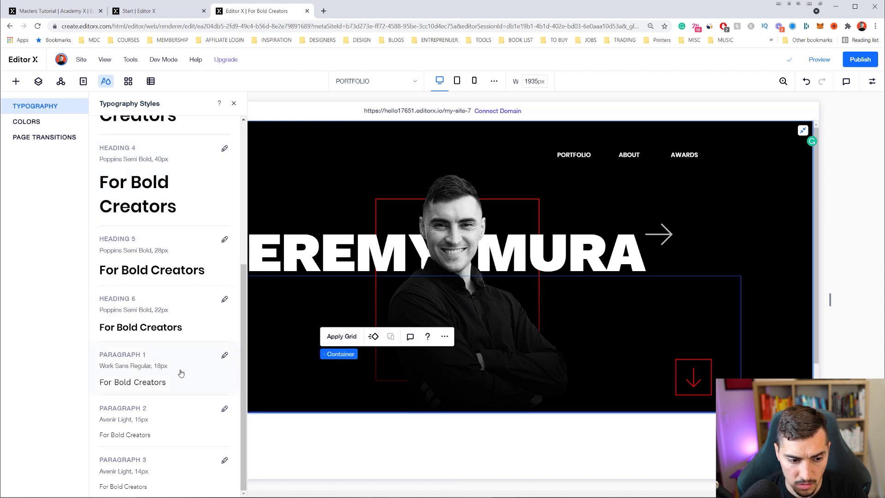
Set the Paragraph 1 theme style's text color to white (#FFFFFF) and apply it
left_click(224, 355)
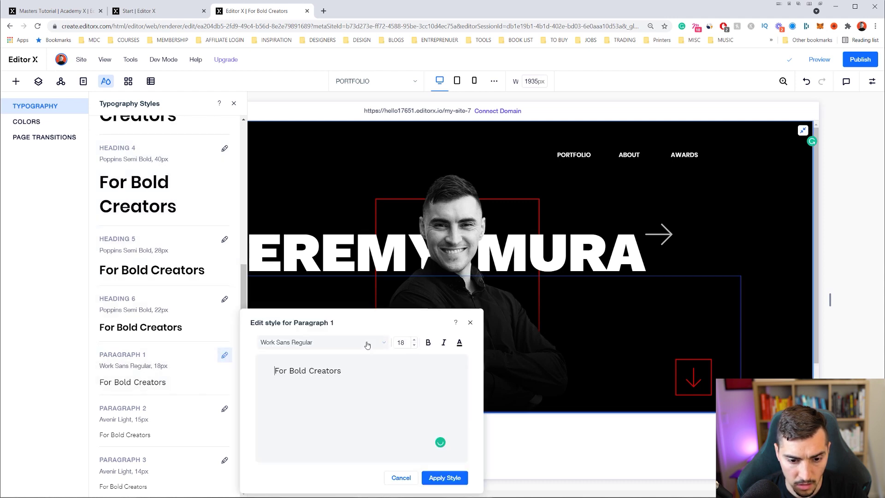
left_click(460, 344)
left_click(427, 353)
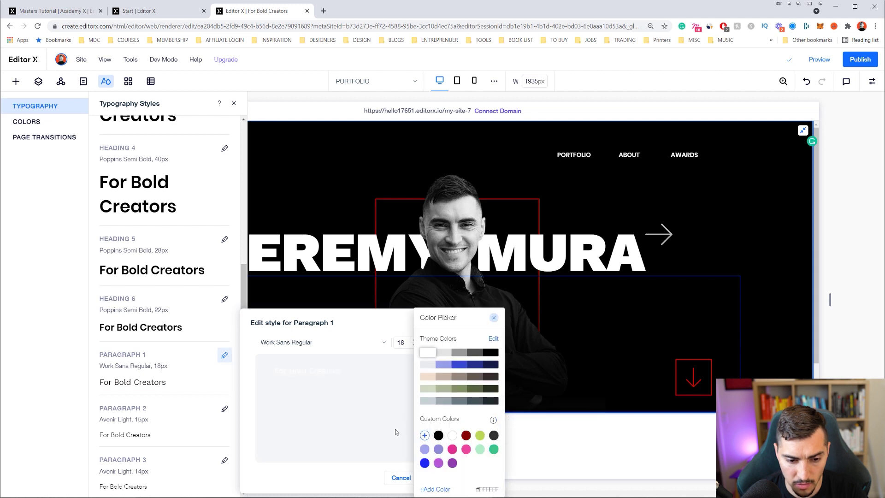
left_click(332, 474)
left_click(443, 477)
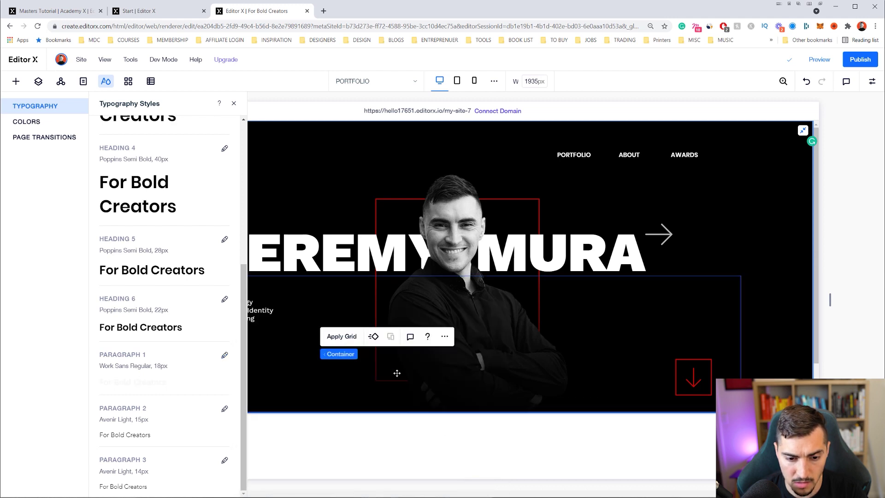
Move the services text (Strategy, Visual Identity, Branding) from below the name headline to just above its beginning
left_click(234, 103)
left_click(228, 322)
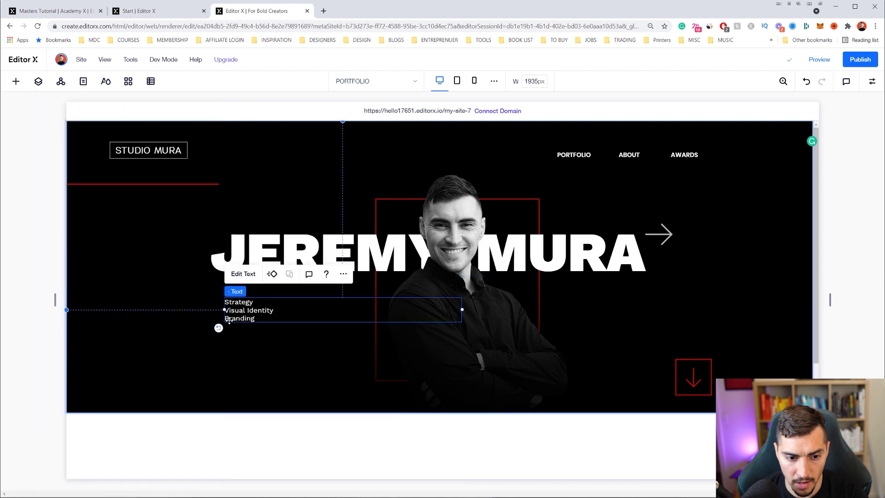
left_click_drag(243, 320, 251, 210)
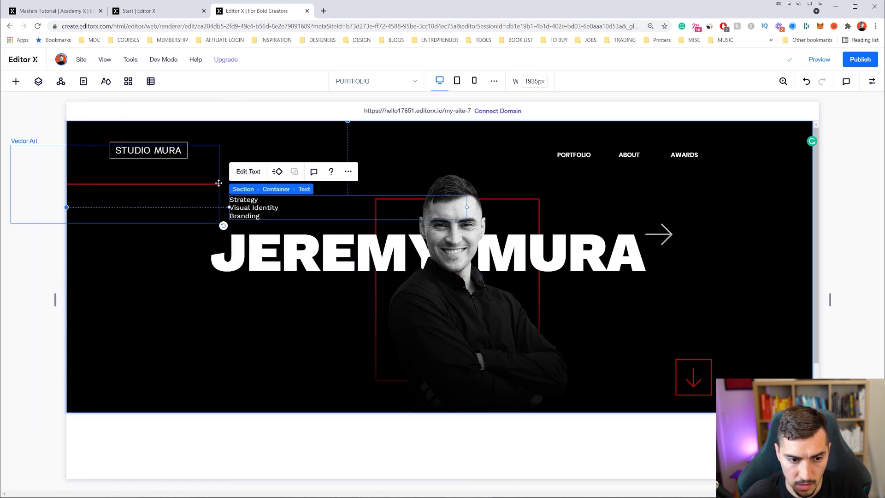
Shift the red horizontal line further into the hero section so it ends above the services text
left_click(217, 184)
left_click_drag(200, 184, 252, 182)
left_click(250, 209)
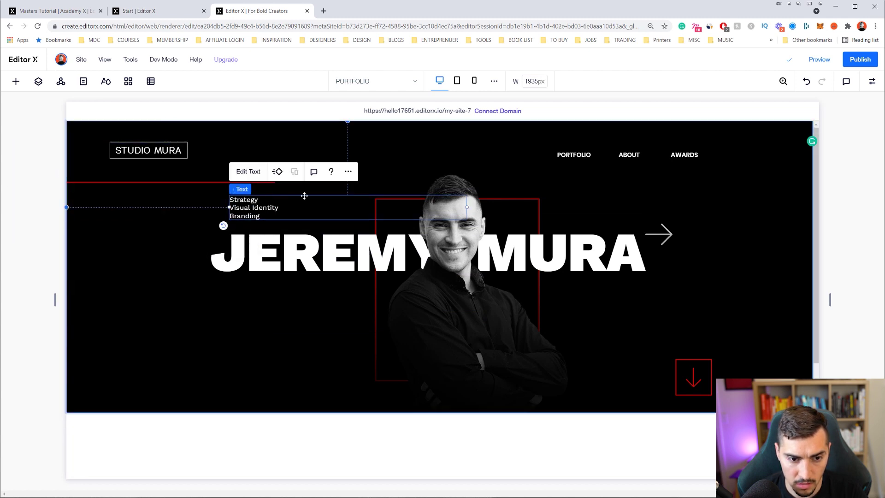
left_click(237, 181)
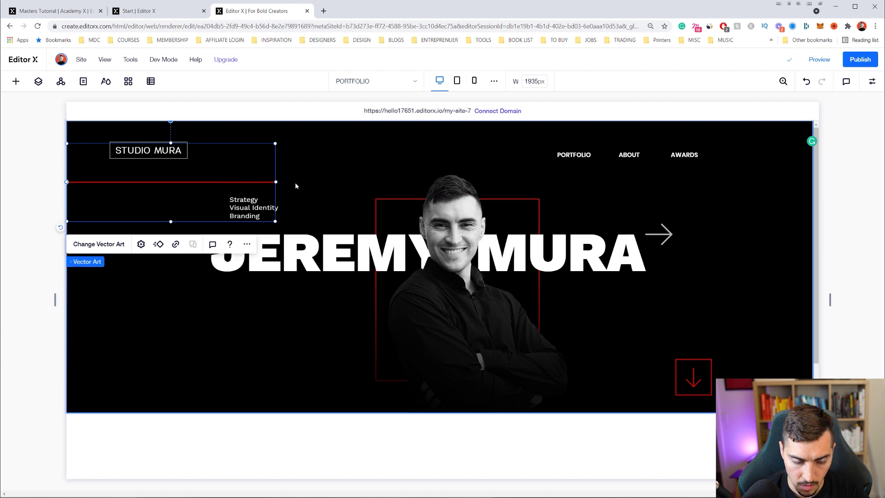
left_click(307, 289)
left_click(239, 417)
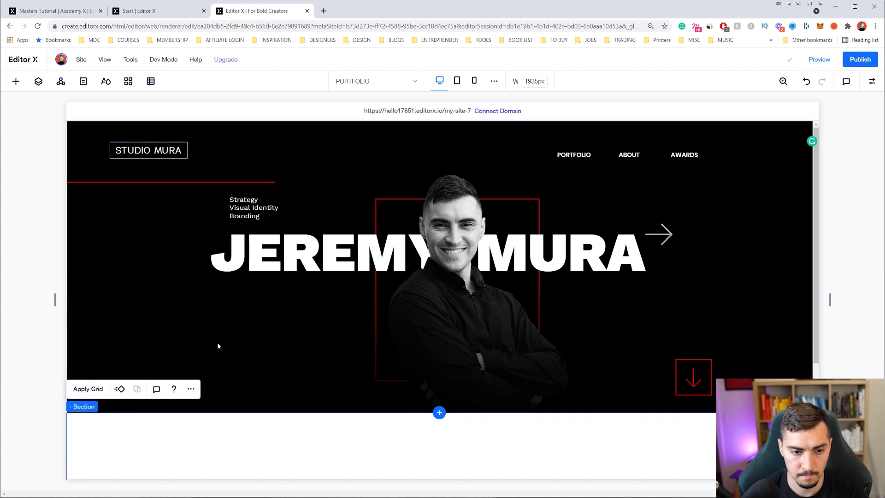
left_click(16, 81)
left_click(96, 146)
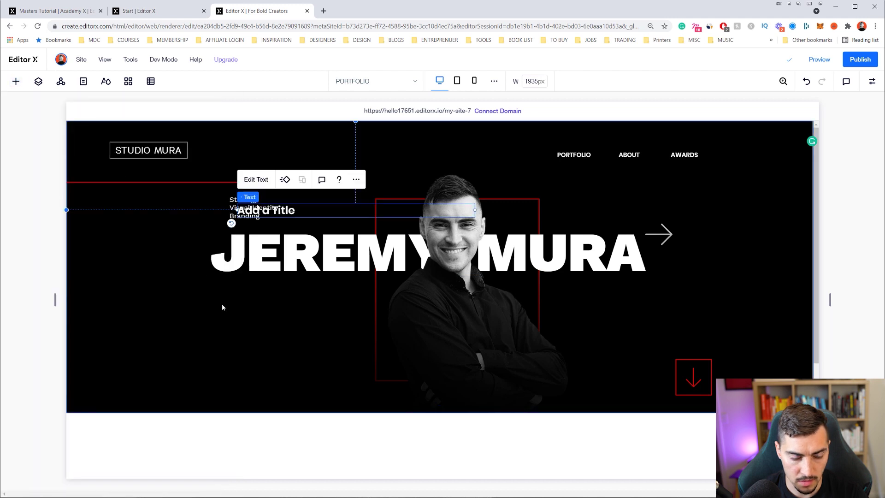
left_click_drag(322, 211, 299, 319)
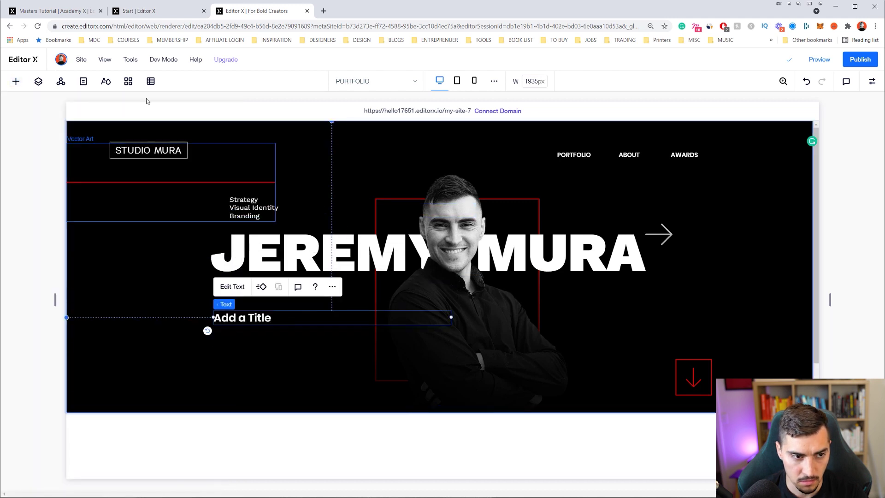
key("Delete")
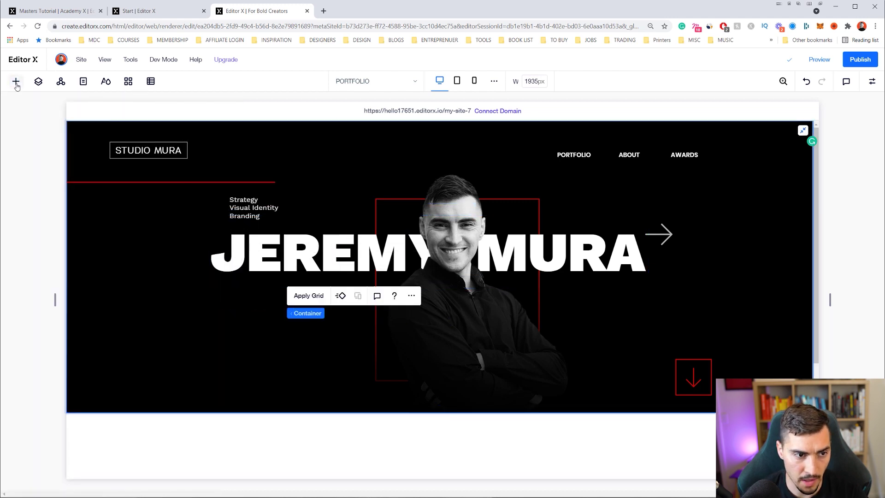
Add a paragraph text element below the start of the name headline and narrow its box beside the portrait
left_click(17, 85)
left_click(150, 146)
left_click_drag(304, 294, 239, 317)
left_click_drag(377, 312, 326, 310)
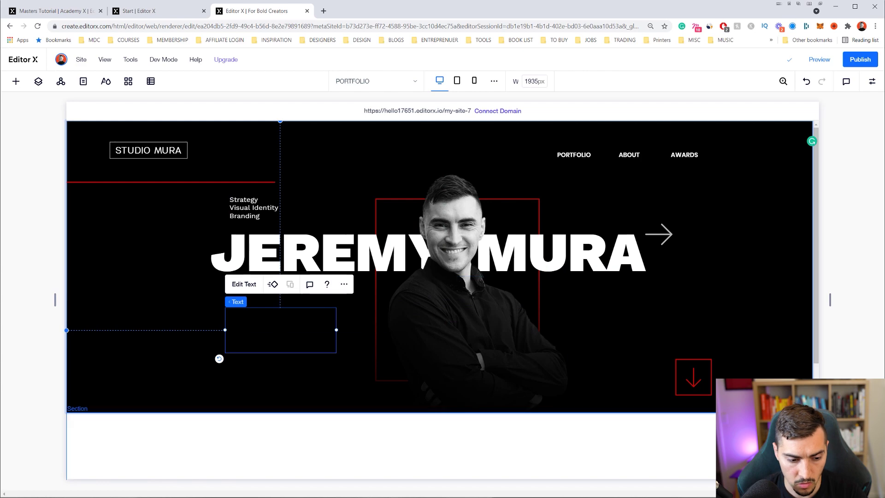
Replace the placeholder with the Illustrator copy: "Crafting brands with the power of the creative mind. I help small business level up their identity in our digital world."
key("alt+Tab")
left_click(314, 277)
key("alt+Tab")
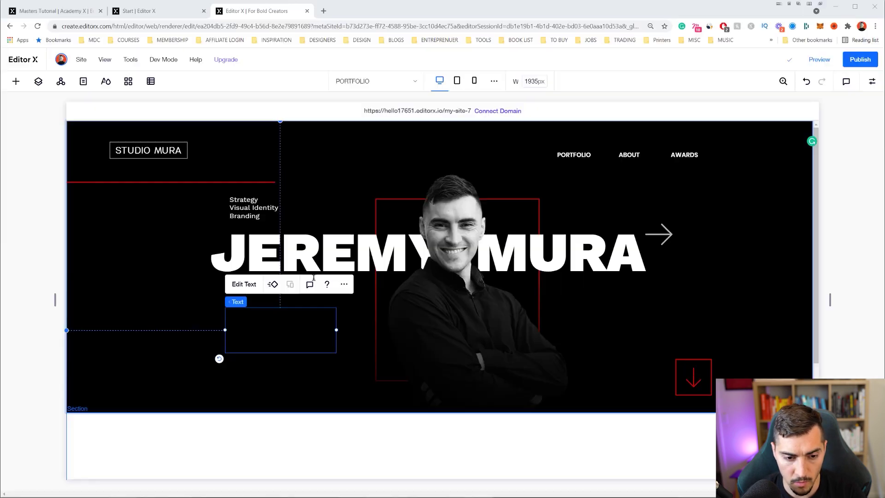
double_click(266, 316)
type("Crafting brands with the power of the creative mind. I help small business level up their identity in our digital world.")
Color the whole tagline paragraph white (#FFFFFF)
key("ctrl+a")
left_click(436, 268)
left_click(408, 322)
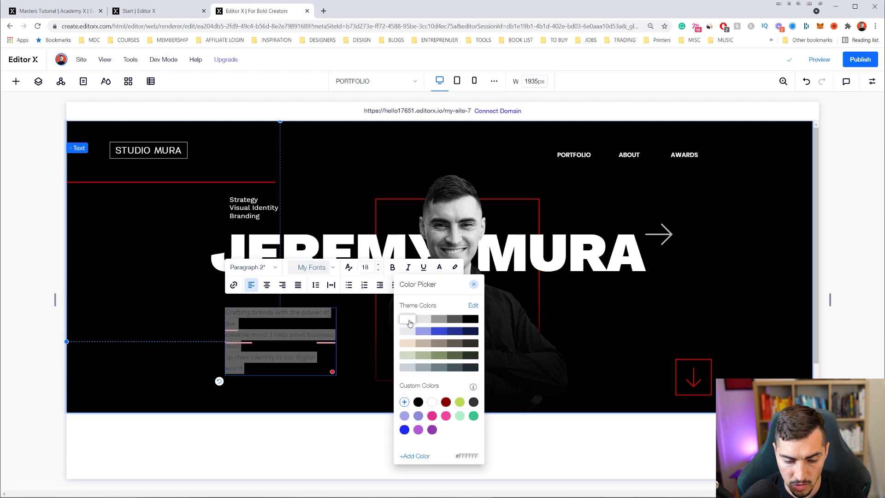
Remove the stray line breaks and extra space in the tagline paragraph and correct its wording to "businesses level up"
left_click(230, 335)
left_click(237, 361)
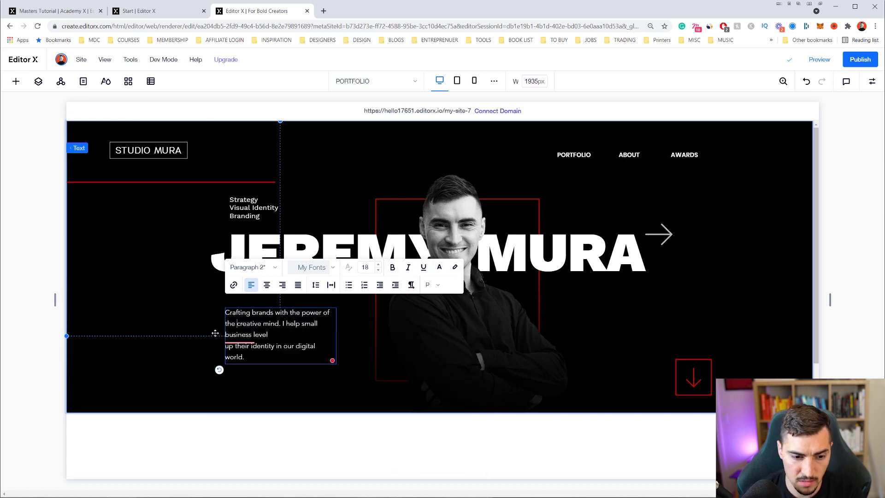
key("BackSpace")
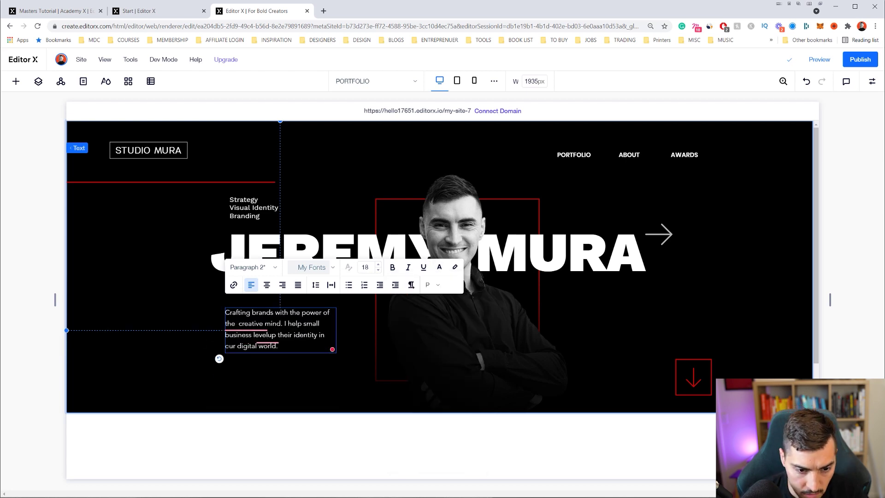
left_click(259, 323)
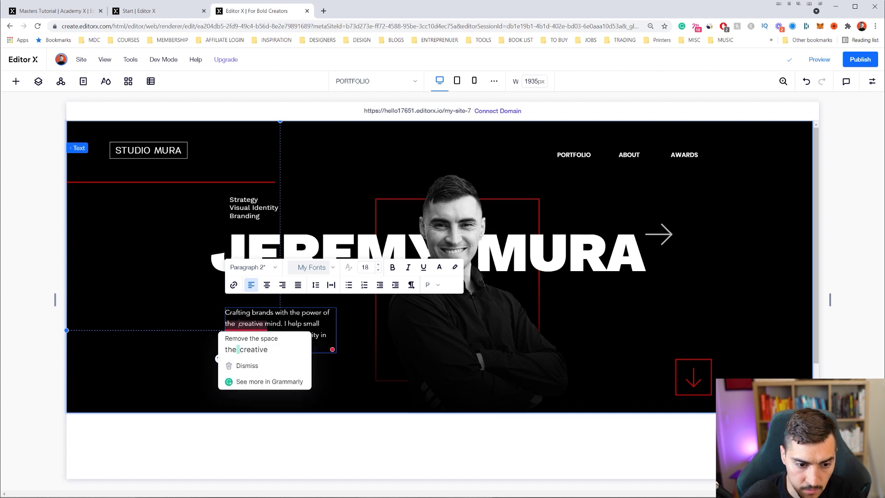
left_click(251, 349)
mouse_move(242, 336)
left_click(253, 356)
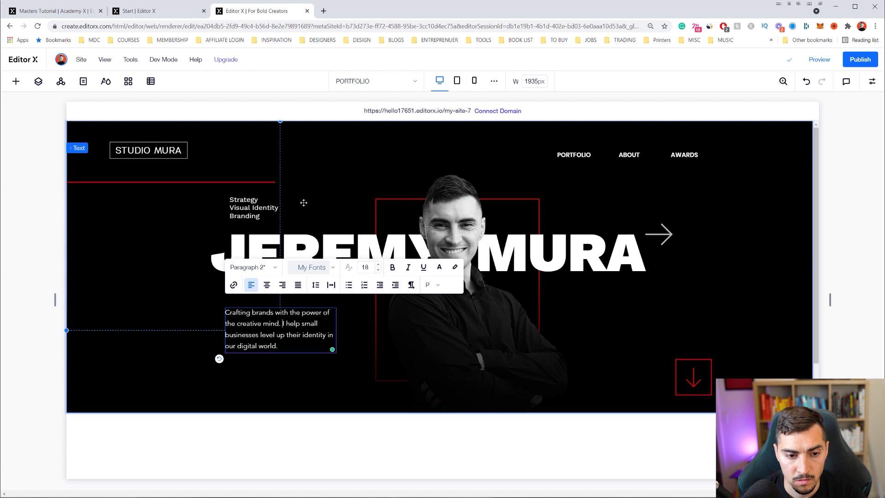
Set the font of the whole tagline paragraph to Work Sans Light
key("ctrl+a")
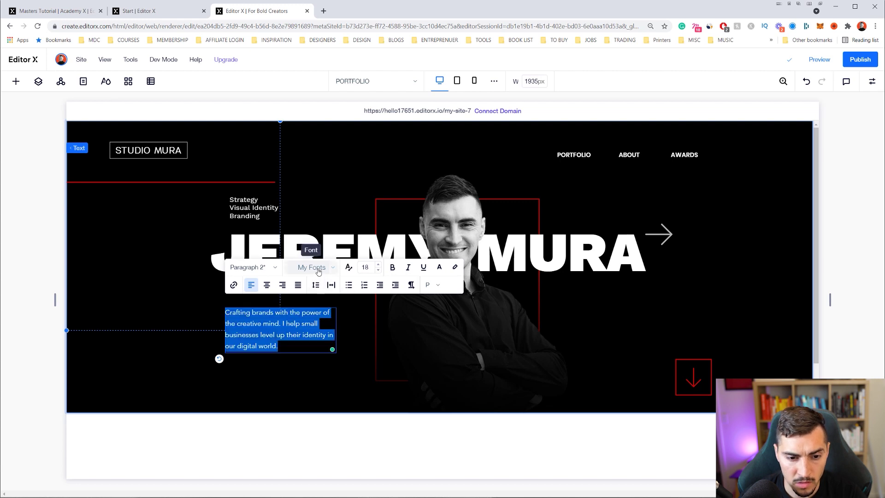
left_click(319, 269)
left_click(325, 300)
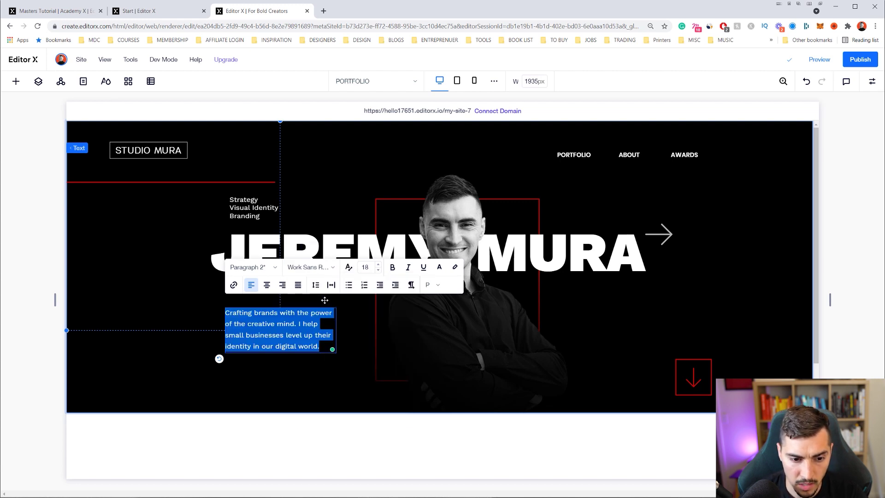
left_click(321, 267)
left_click(323, 298)
left_click(259, 324)
Update the site's Paragraph 2 theme style to match the tagline paragraph: Work Sans Light, 18 px, white
key("ctrl+a")
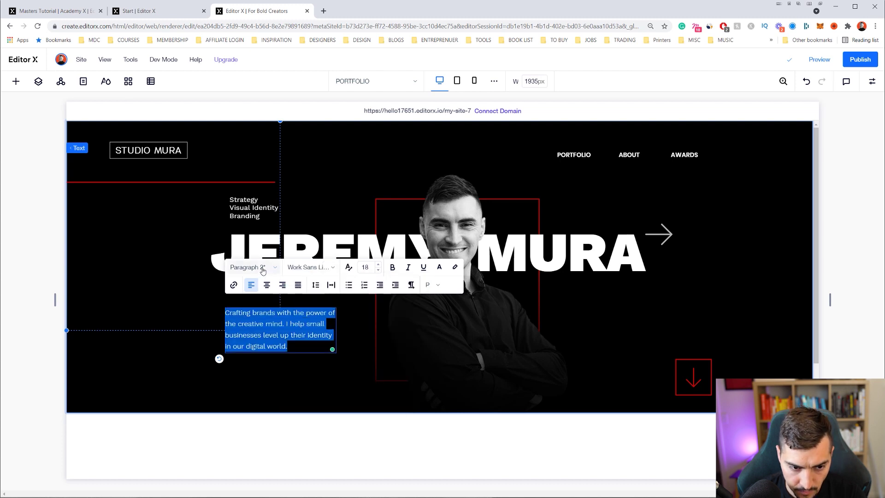
left_click(255, 268)
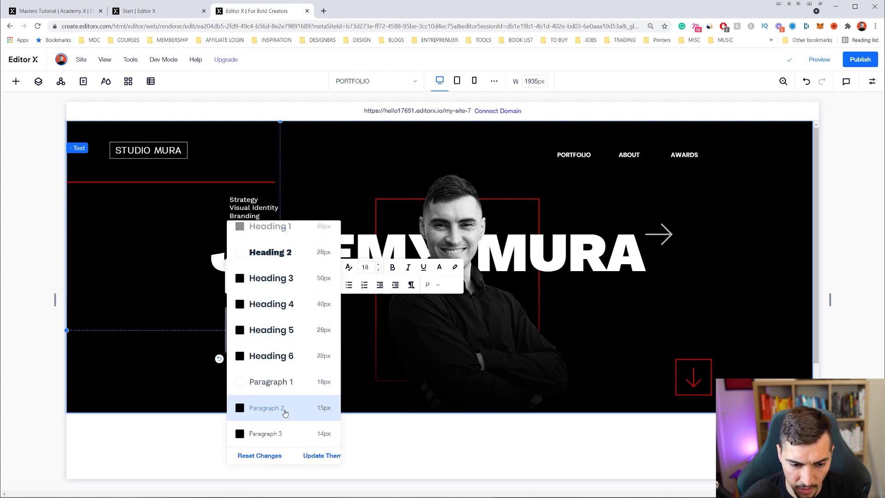
left_click(322, 456)
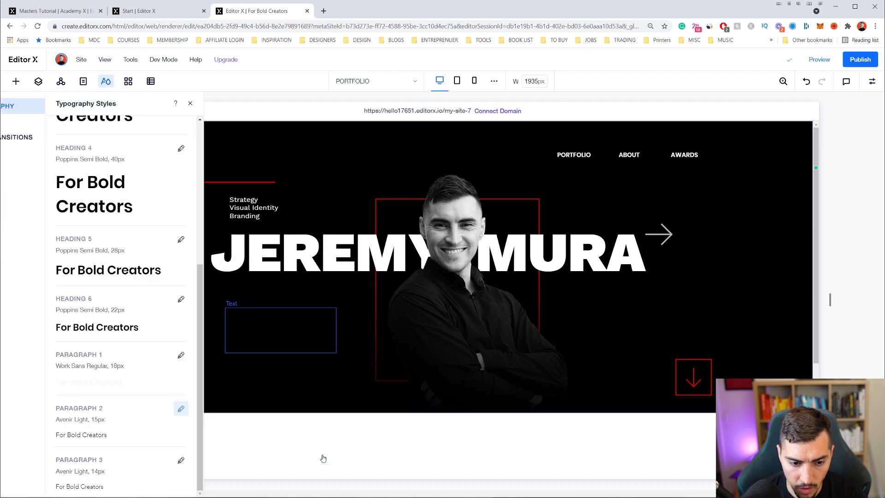
left_click(437, 476)
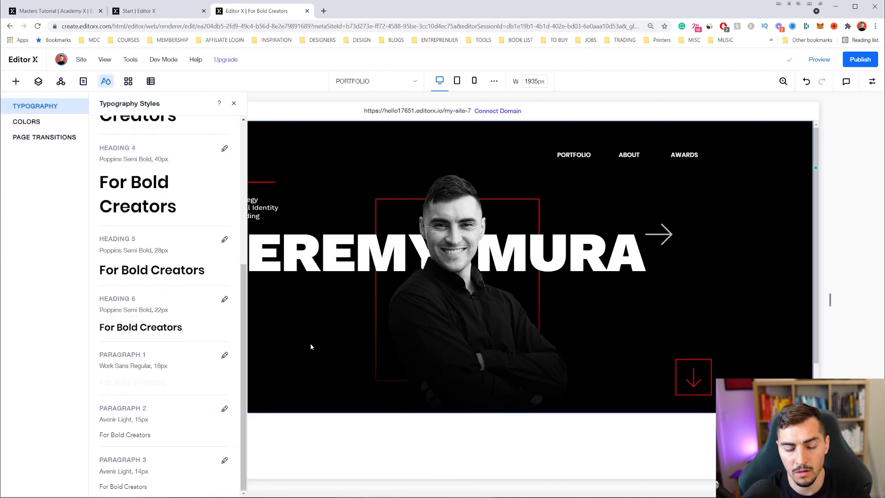
left_click(292, 320)
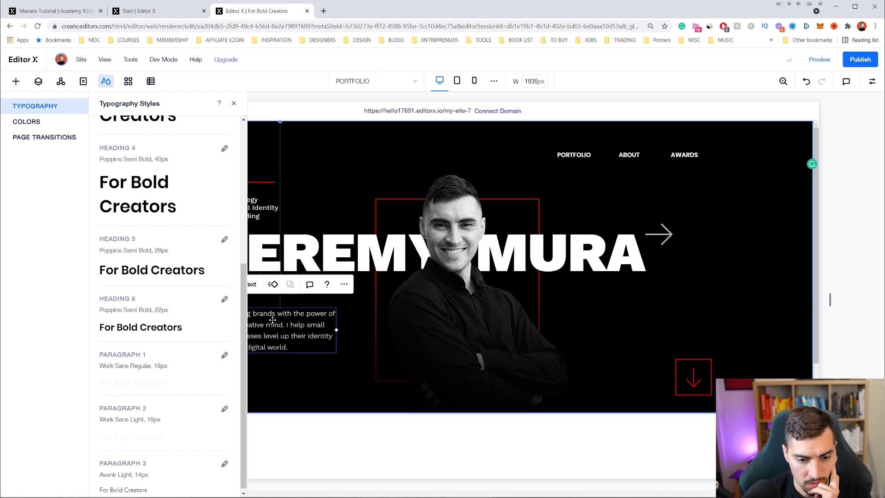
left_click(234, 103)
Recolor the tagline paragraph from the theme colors to a mid gray
right_click(332, 298)
key("Escape")
left_click(243, 285)
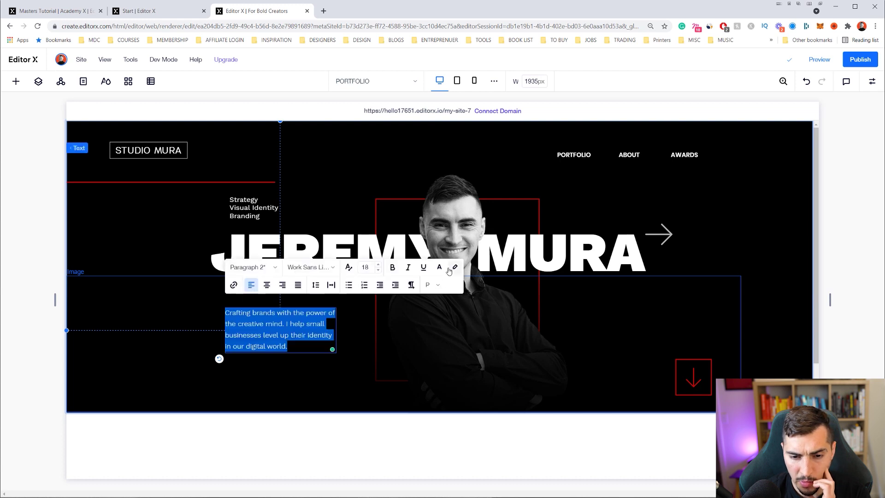
left_click(440, 268)
left_click(438, 318)
left_click(318, 317)
left_click(288, 346)
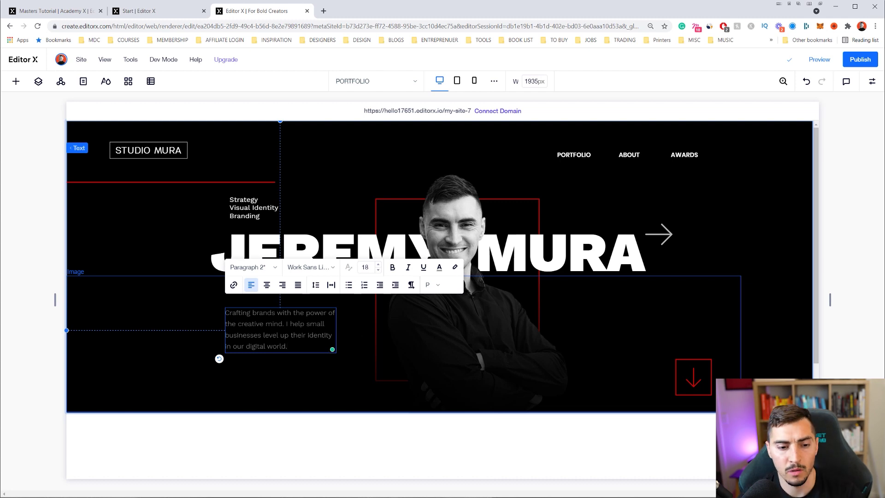
left_click(314, 448)
Open the inspector for the tagline paragraph and review its size and position settings
left_click(871, 82)
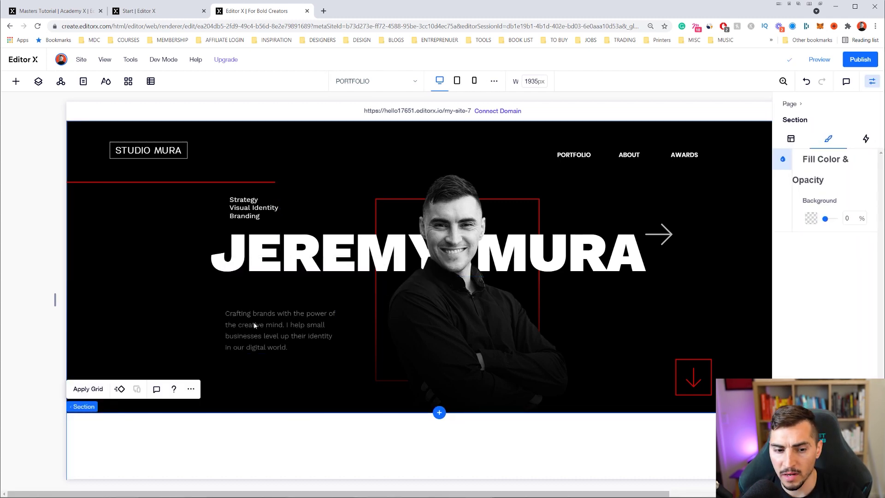
left_click(274, 330)
left_click(312, 335)
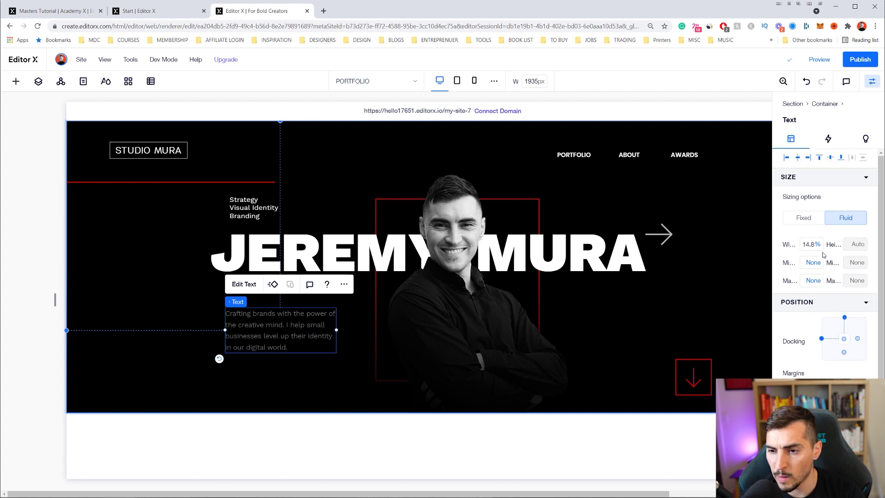
scroll(824, 255, "down", 1)
Try centered and justified alignment on the tagline paragraph and return it to left alignment
left_click(245, 285)
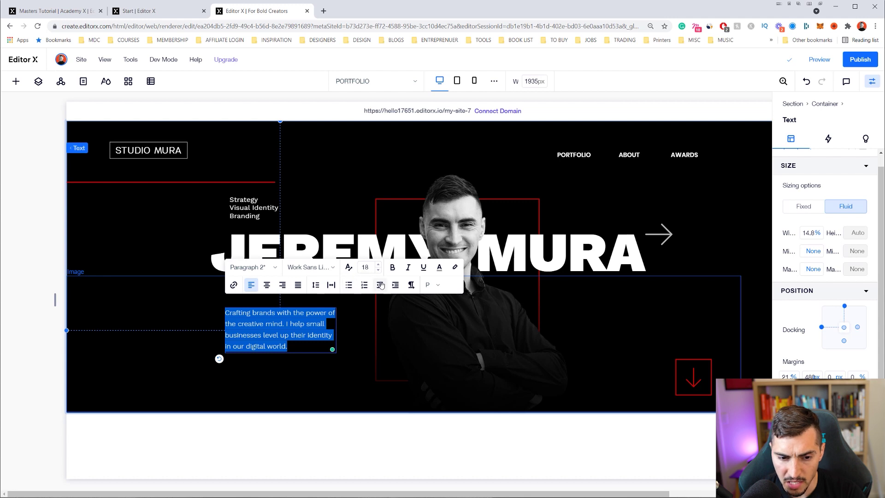
left_click(435, 286)
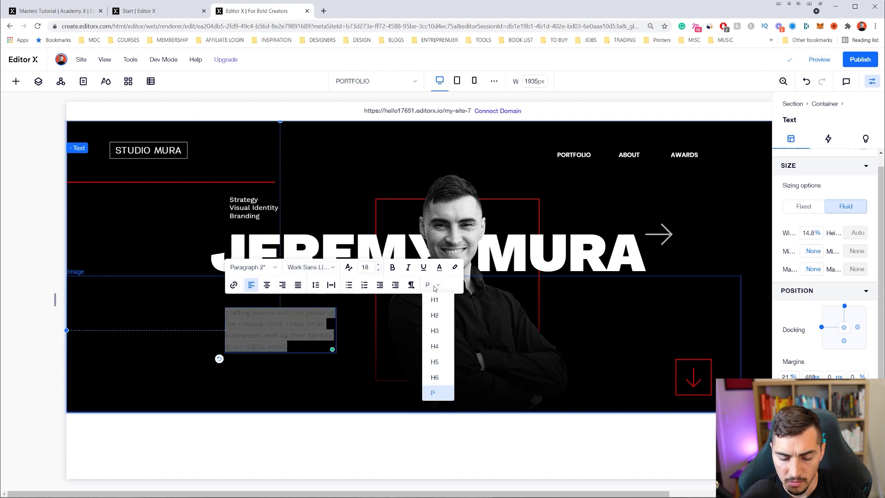
left_click(434, 286)
left_click(267, 285)
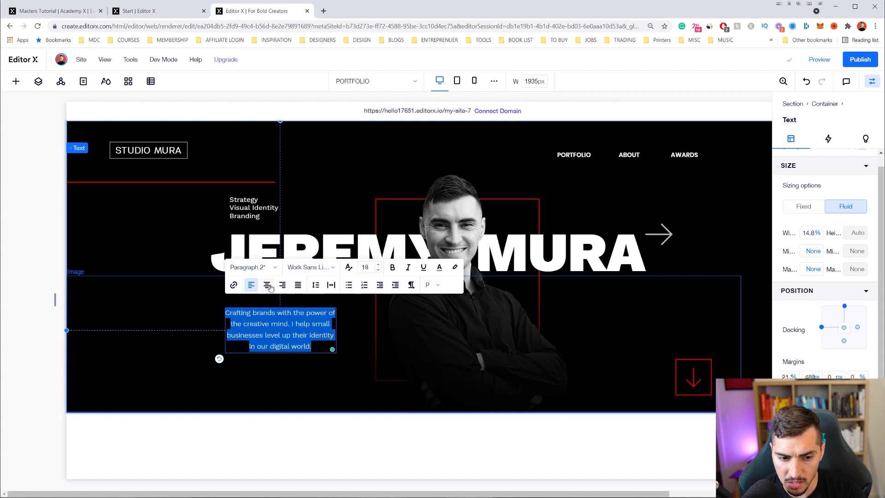
left_click(252, 285)
left_click(298, 285)
left_click(252, 285)
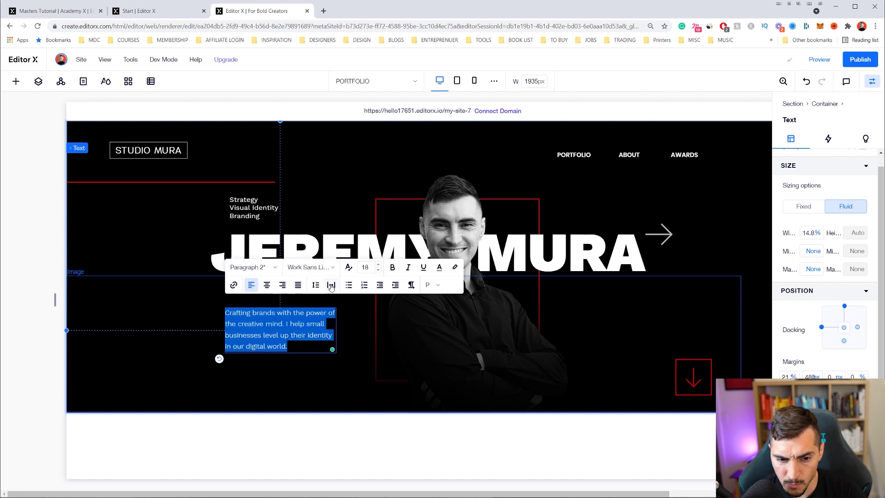
Set the line spacing of the tagline paragraph to 1.5
left_click(331, 285)
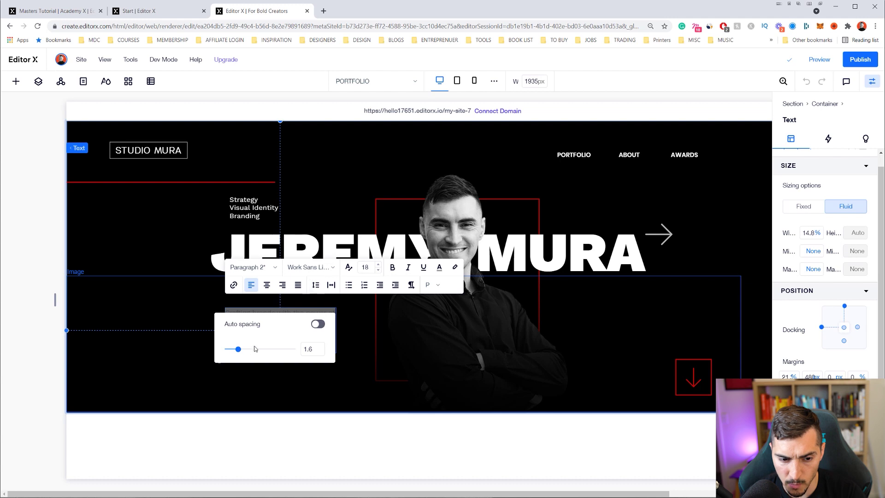
left_click(312, 348)
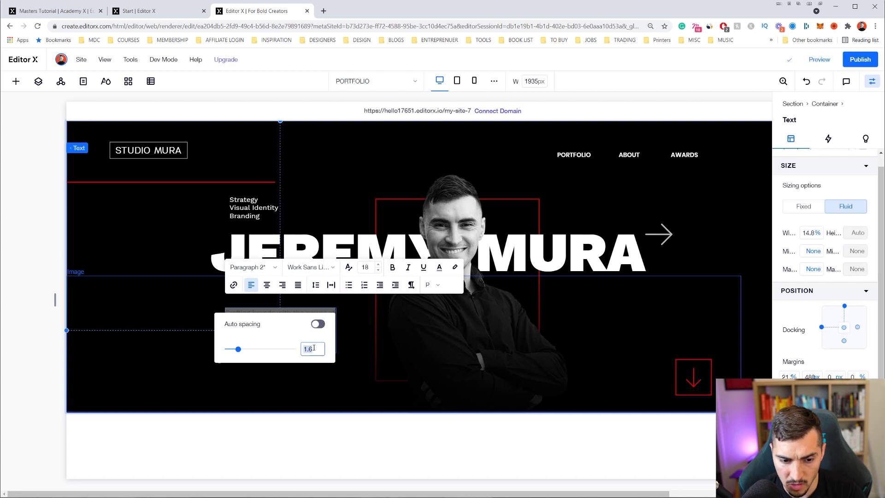
type("10")
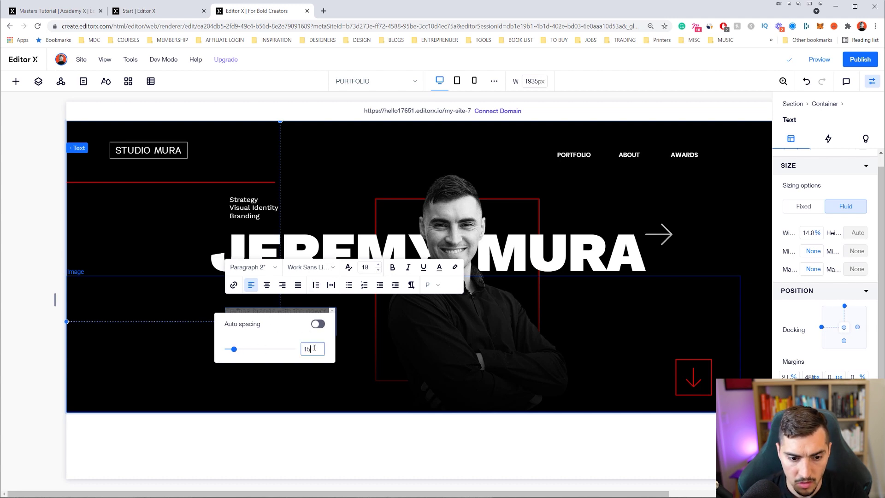
double_click(316, 349)
type("1.5")
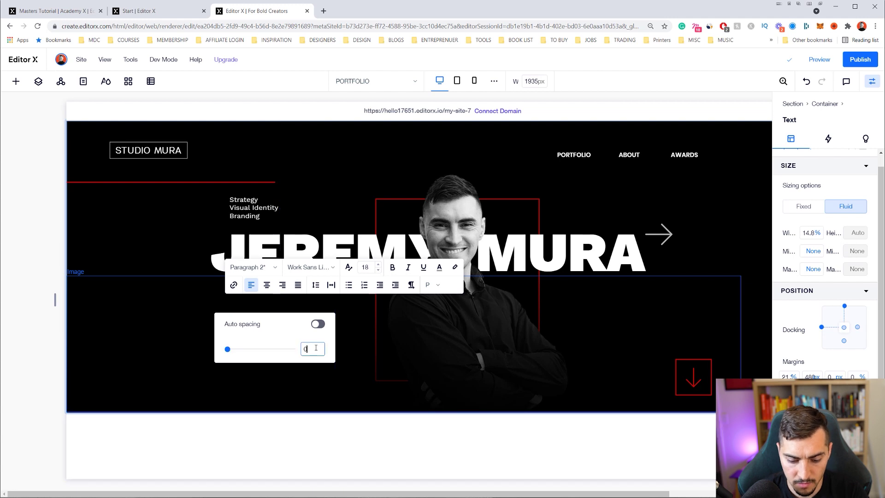
left_click(405, 389)
left_click(296, 332)
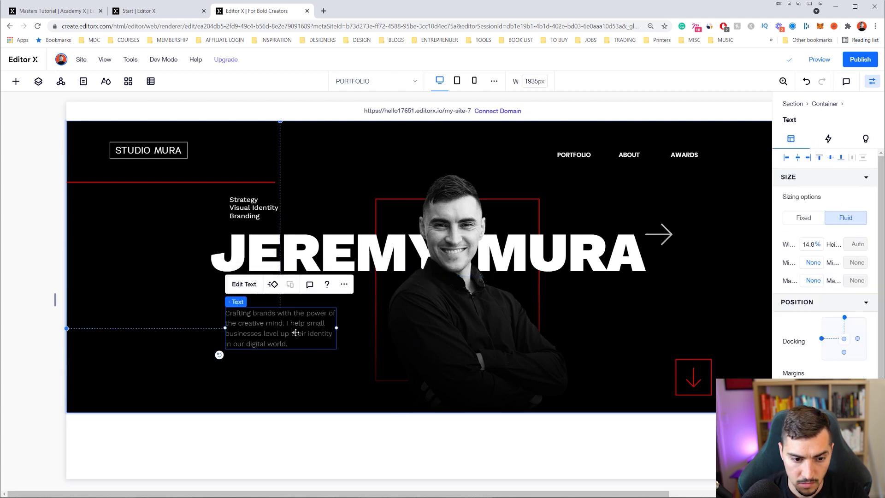
Duplicate the tagline paragraph and place the copy beside the arrow below the navigation menu
left_click(270, 345)
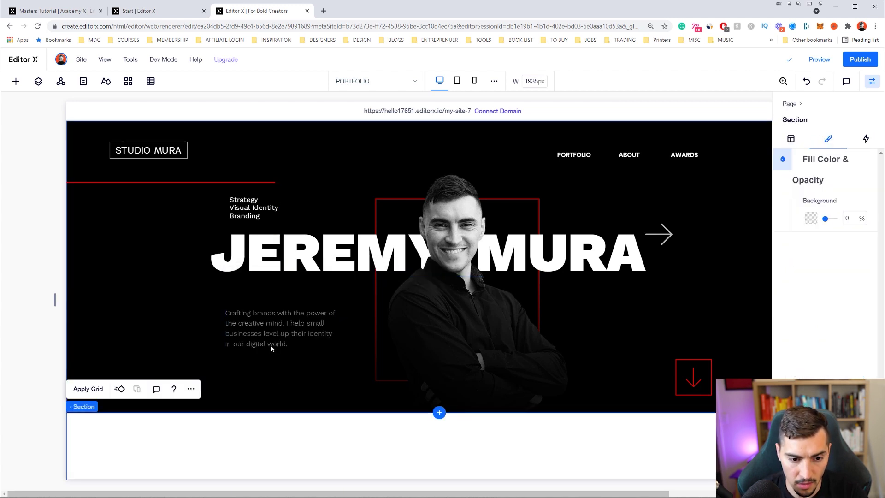
left_click(280, 328)
left_click(251, 338)
key("ctrl+d")
left_click_drag(307, 347, 580, 270)
Copy the call-to-action line from the mockup and replace the duplicated paragraph's text with "See how I've helped other brands here"
key("alt+Tab")
triple_click(601, 186)
key("ctrl+c")
key("alt+Tab")
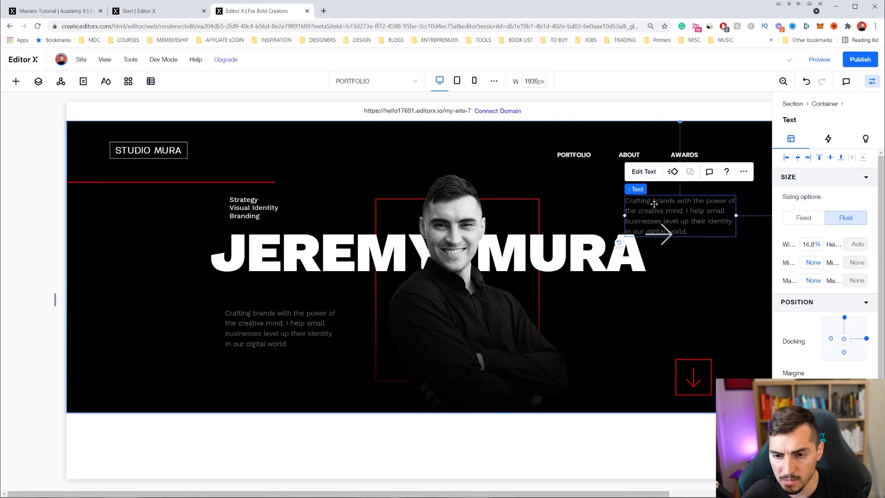
double_click(654, 204)
key("ctrl+v")
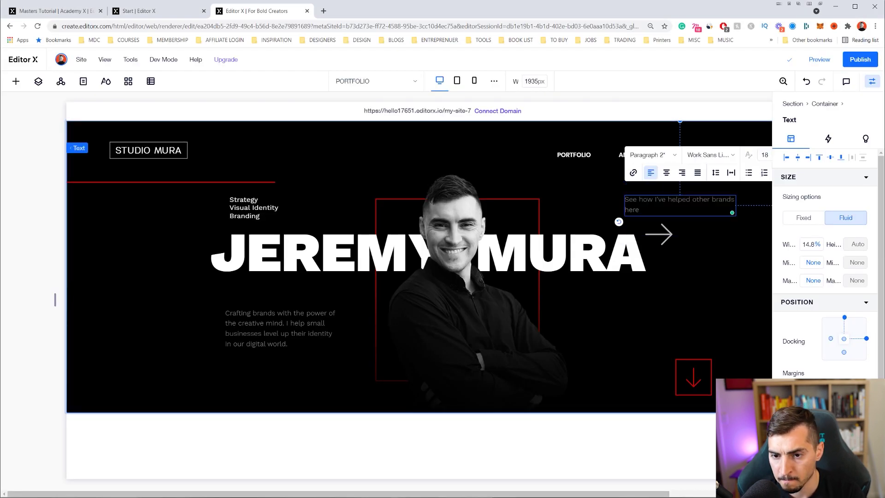
left_click(35, 99)
Widen the call-to-action text box to about 18.8% so it fits on one line and position it below the menu
left_click(646, 184)
left_click_drag(651, 206, 698, 209)
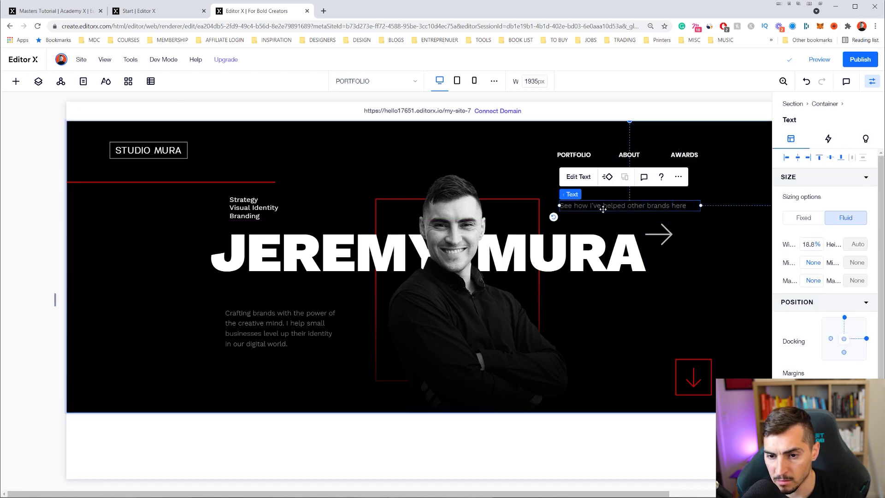
left_click_drag(601, 208, 612, 214)
Move the white arrow to the end of the call-to-action line and scale it to about 2.2% width
left_click_drag(664, 236, 712, 215)
left_click(786, 139)
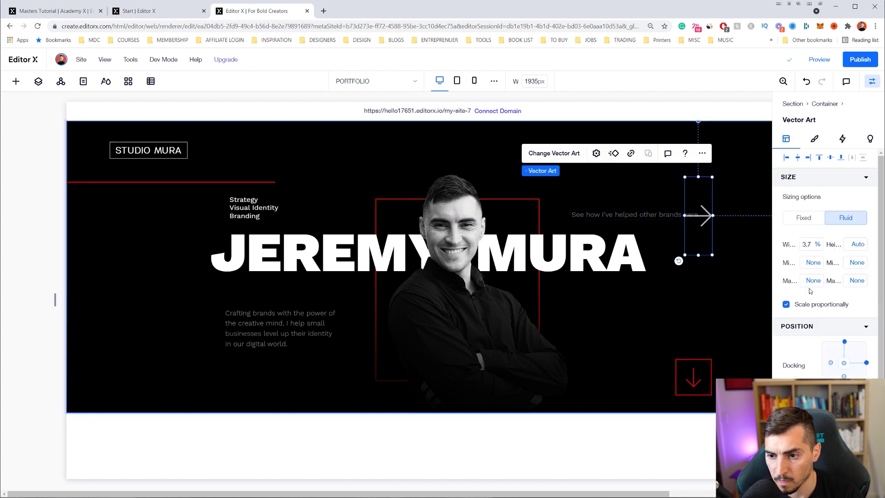
left_click(691, 217)
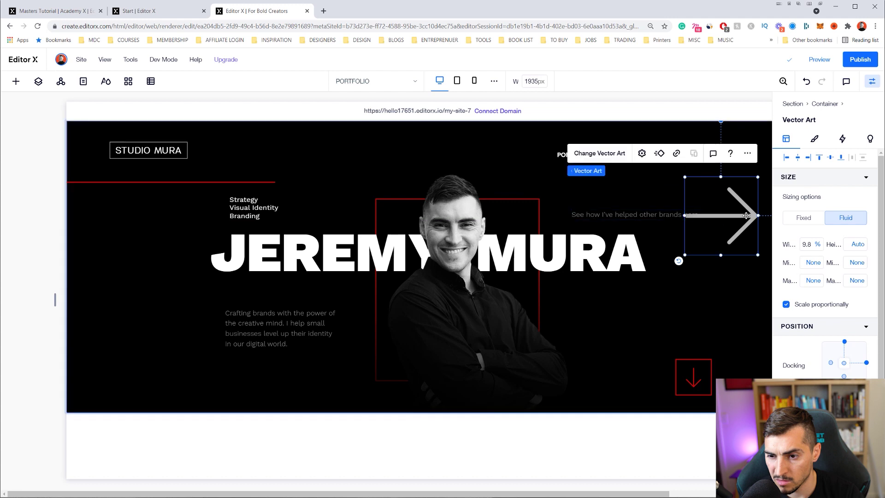
left_click_drag(759, 183, 673, 286)
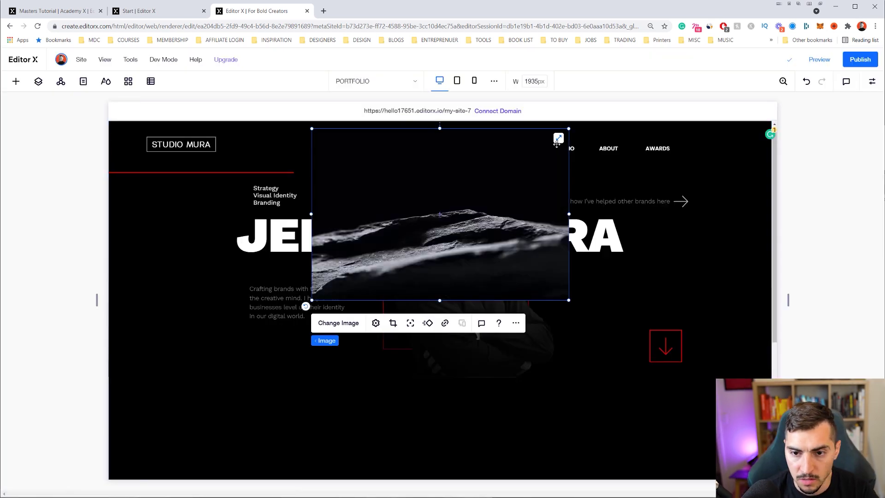
Stretch the dark rock image to fill the hero section and lower its image opacity to about 22%
left_click(558, 139)
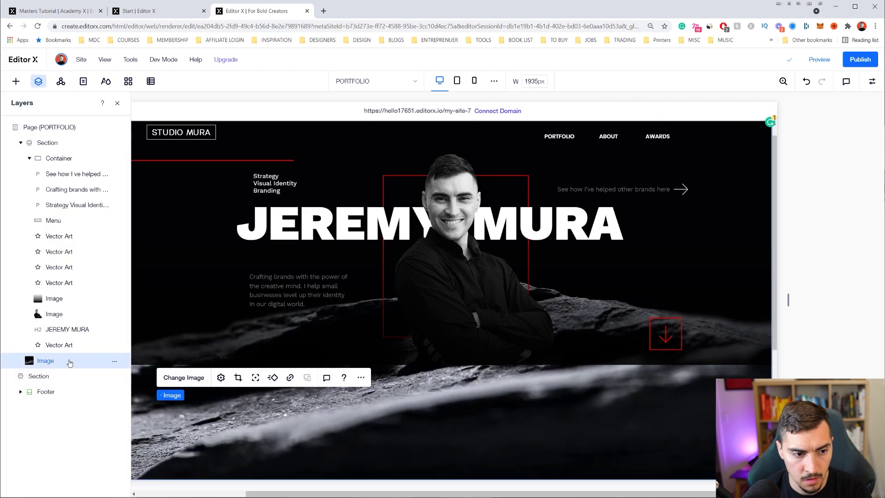
left_click(114, 362)
key("Escape")
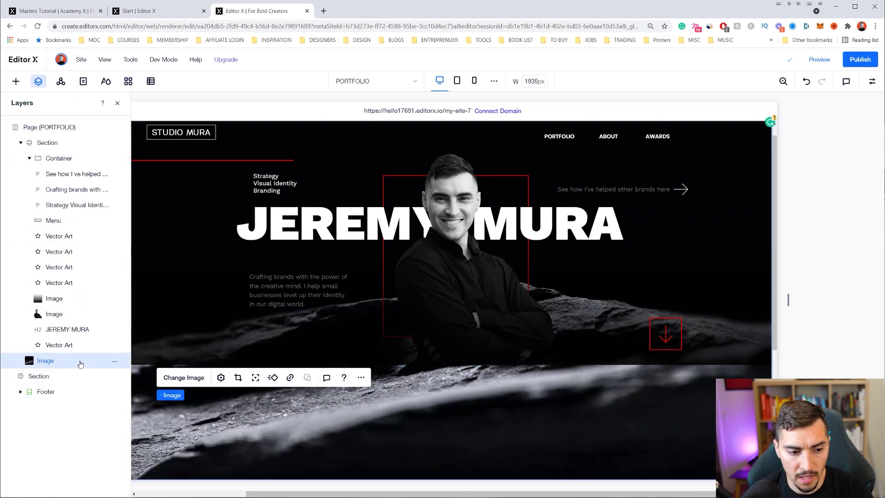
left_click(873, 82)
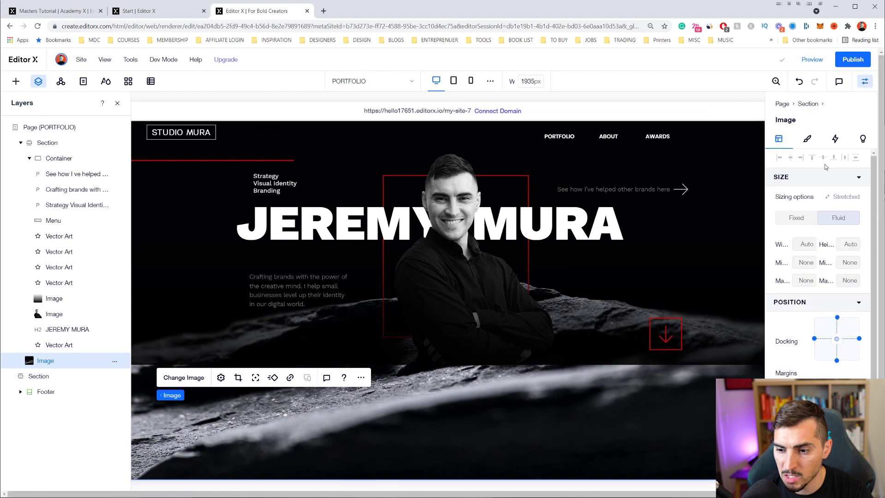
left_click(815, 138)
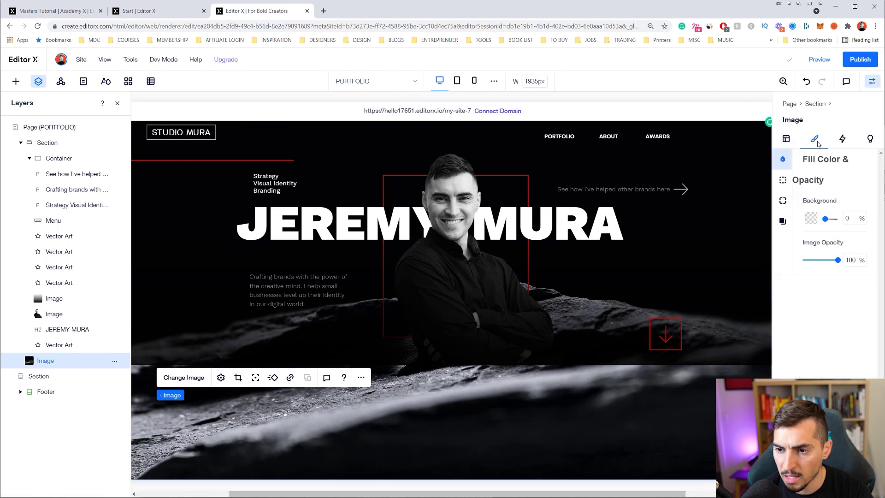
left_click_drag(838, 261, 811, 266)
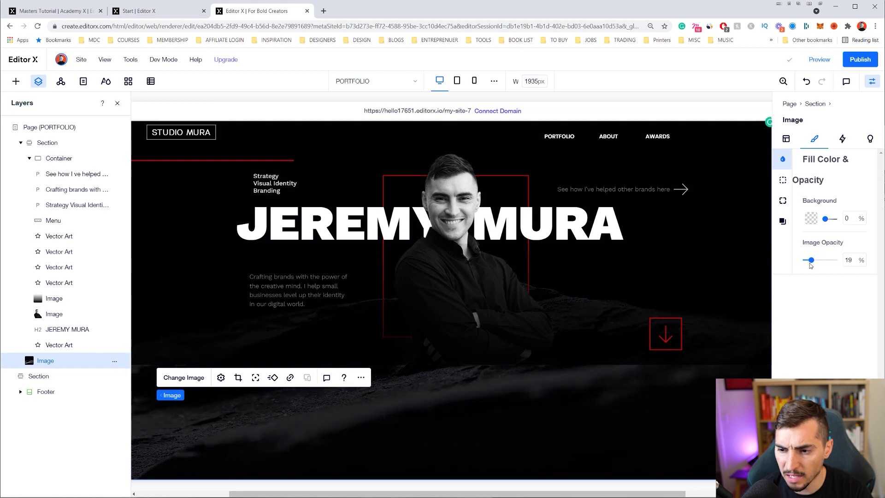
scroll(286, 252, "down", 2)
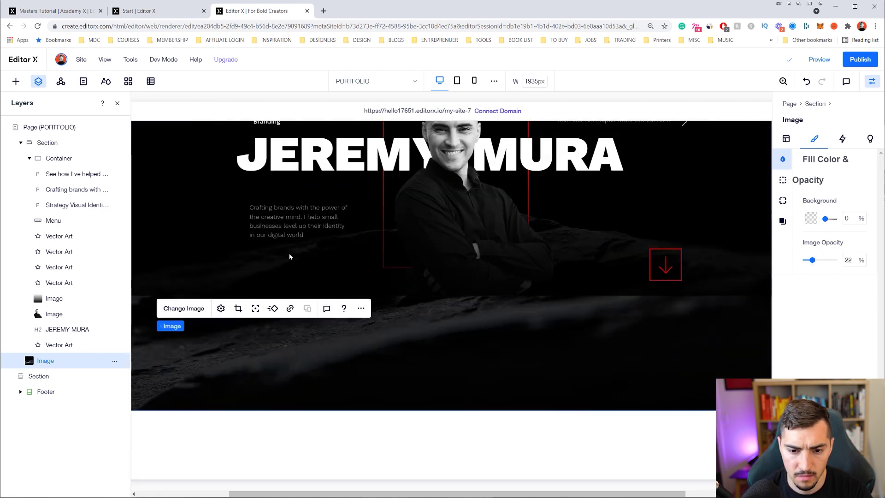
scroll(290, 255, "up", 1)
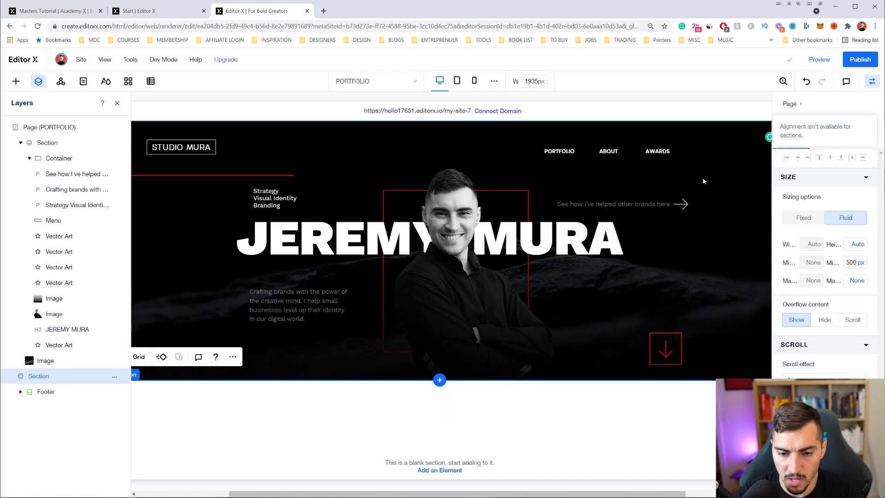
scroll(703, 181, "up", 4)
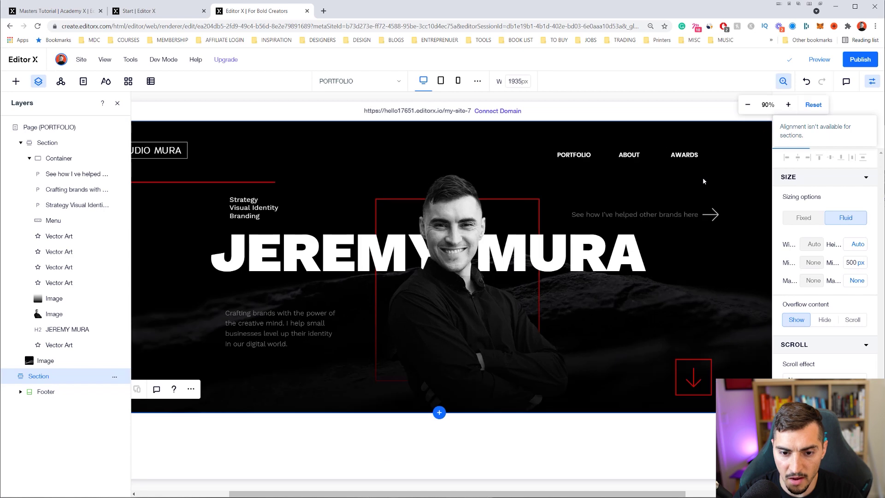
scroll(703, 182, "down", 5)
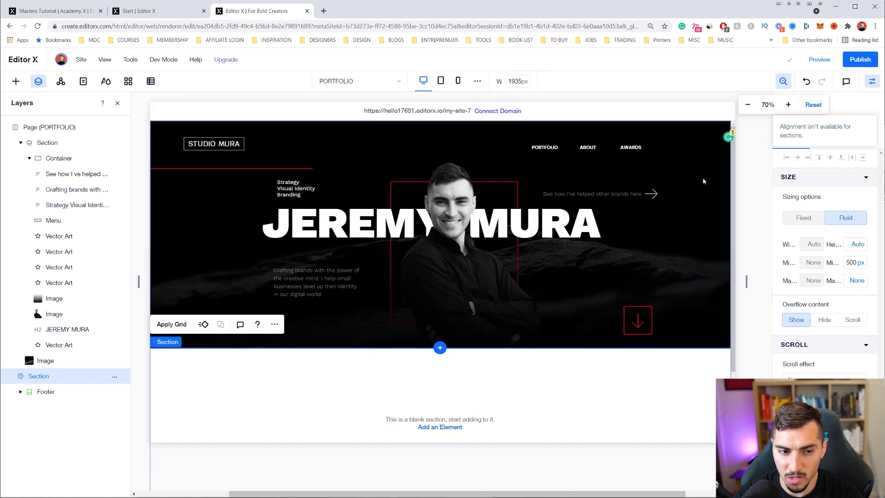
scroll(704, 181, "down", 1)
scroll(704, 181, "up", 1)
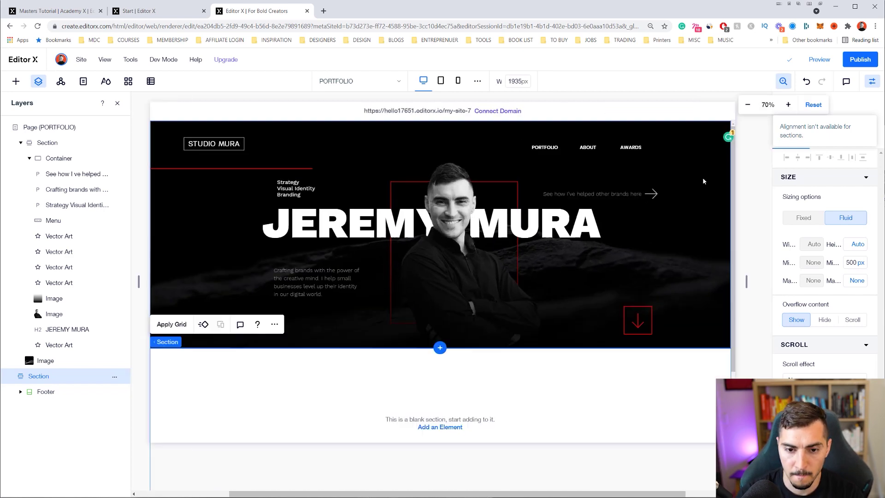
Link the white arrow beside the call-to-action line to the AWARDS page, opening in the current window
left_click(654, 197)
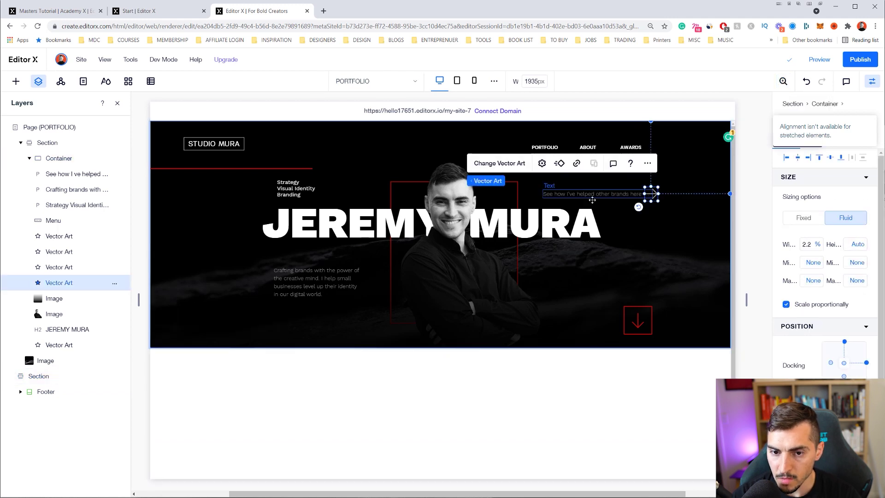
left_click(542, 164)
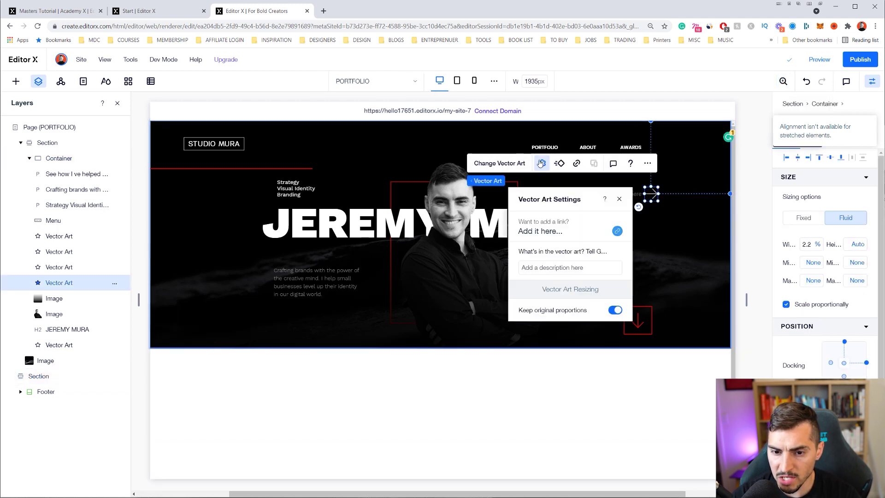
left_click(551, 232)
left_click(352, 245)
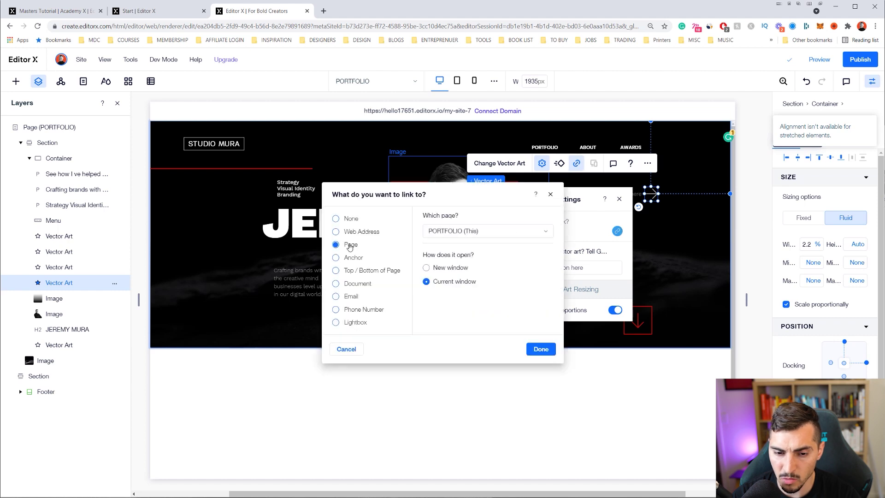
left_click(465, 232)
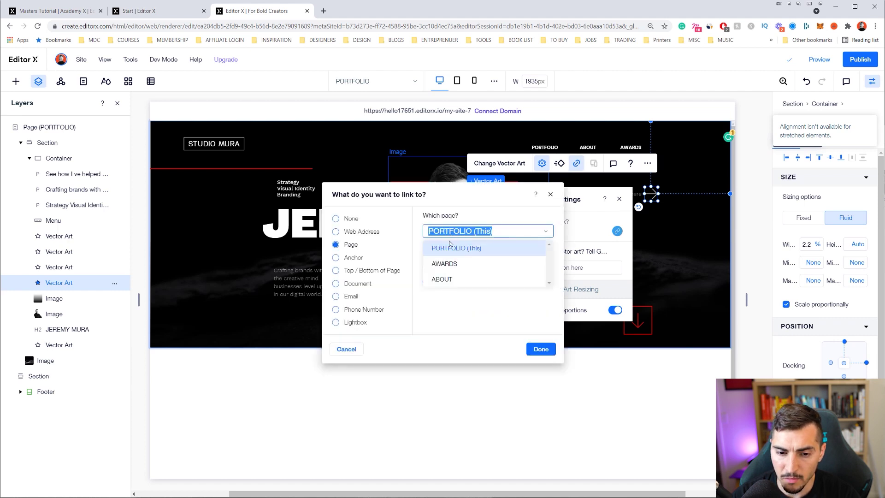
left_click(446, 265)
left_click(542, 350)
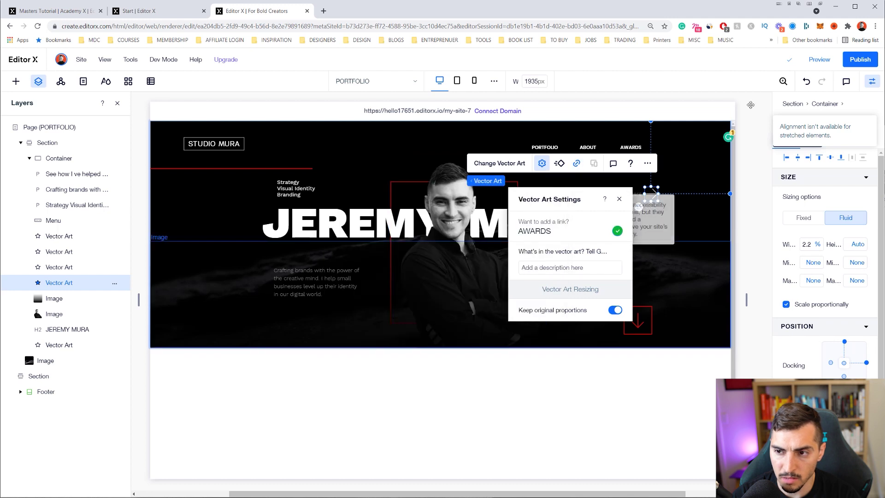
Preview the site, test the arrow's link to the AWARDS page and return to editing
left_click(820, 59)
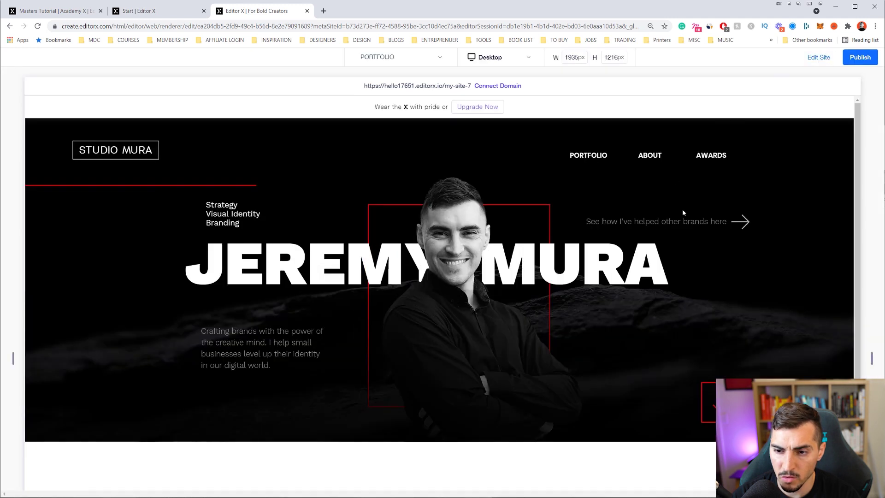
left_click(748, 225)
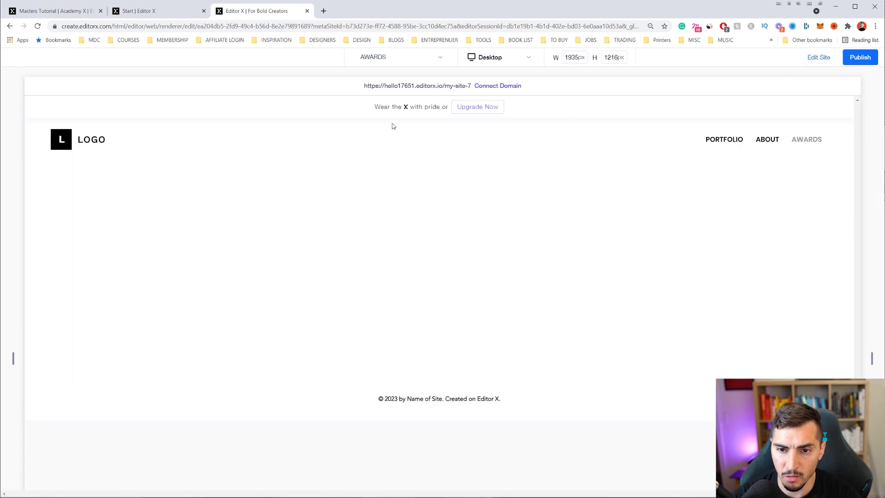
left_click(818, 58)
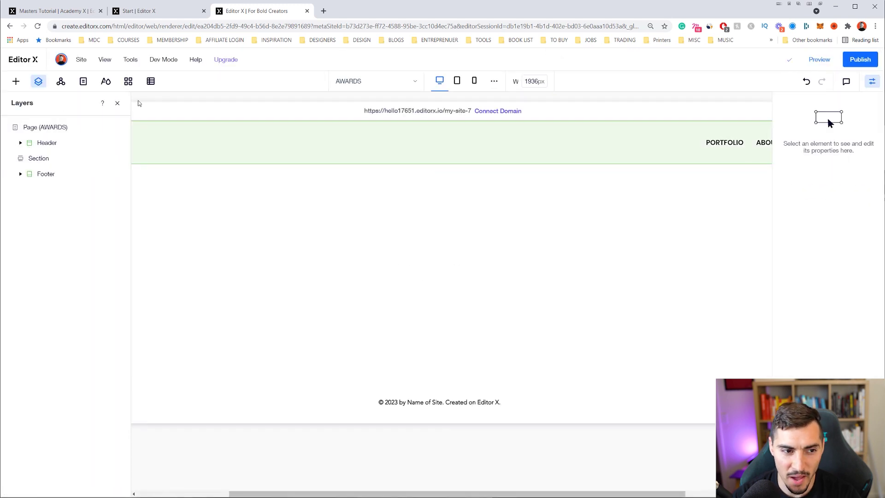
Switch from the AWARDS page back to the PORTFOLIO page and go to the blank section below the hero
left_click(32, 127)
left_click(83, 82)
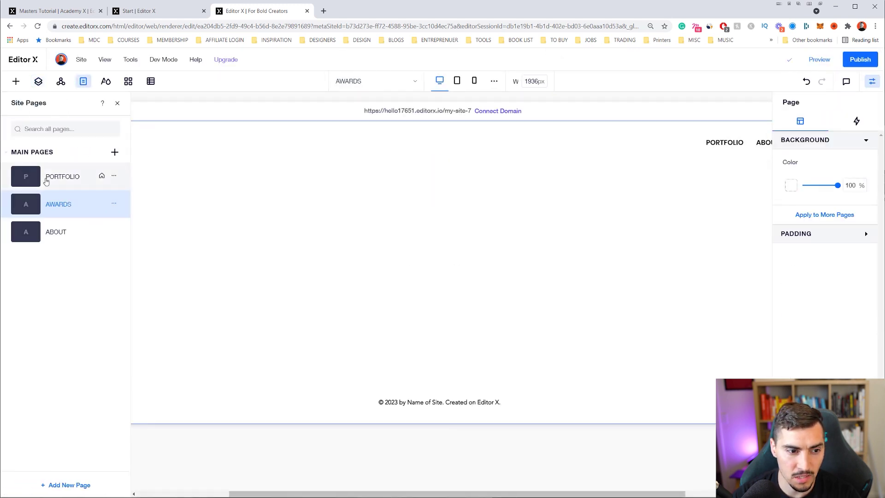
left_click(60, 176)
scroll(339, 275, "down", 5)
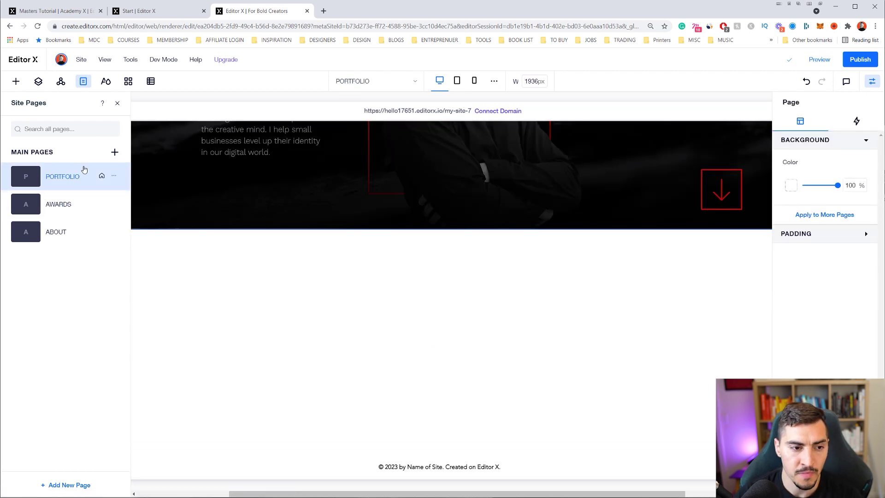
Browse the layout tools, menus, contact forms and media elements for something suited to a portfolio section
left_click(17, 82)
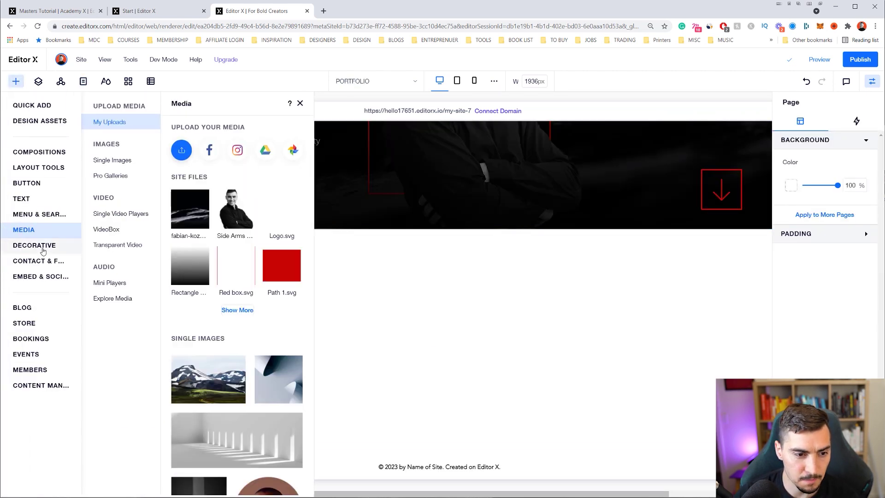
left_click(45, 171)
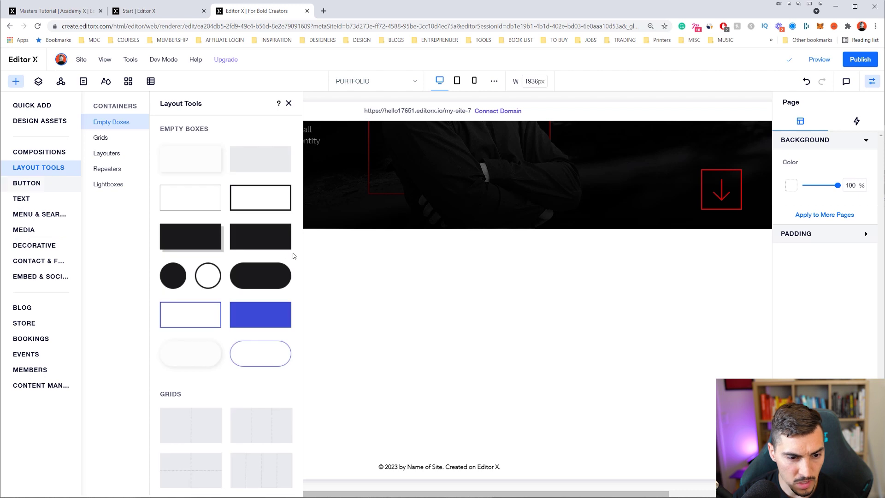
scroll(258, 254, "down", 6)
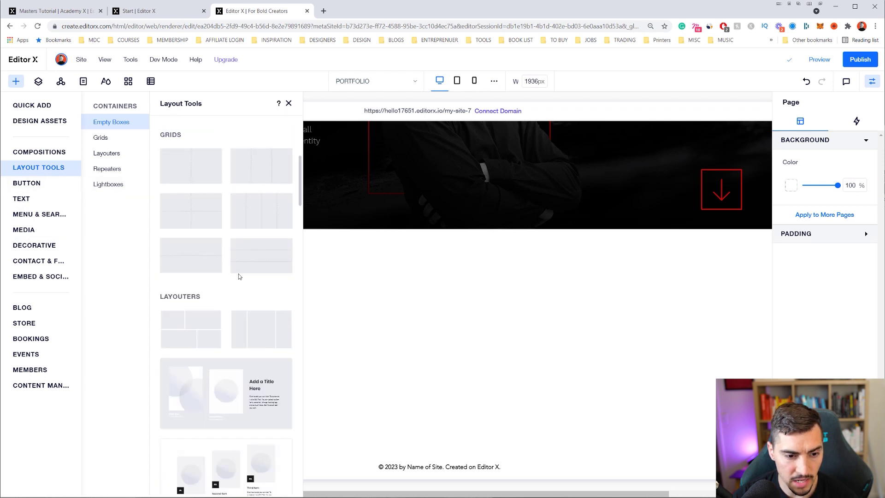
scroll(206, 291, "down", 8)
scroll(209, 293, "down", 10)
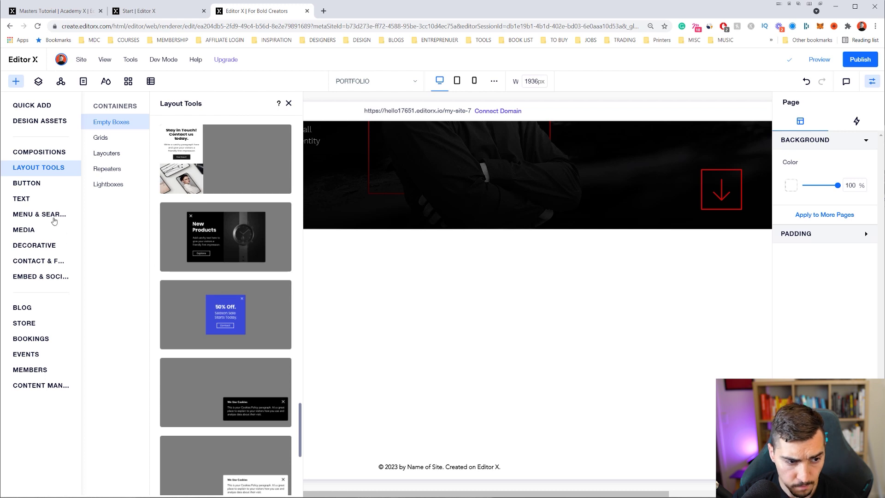
left_click(35, 215)
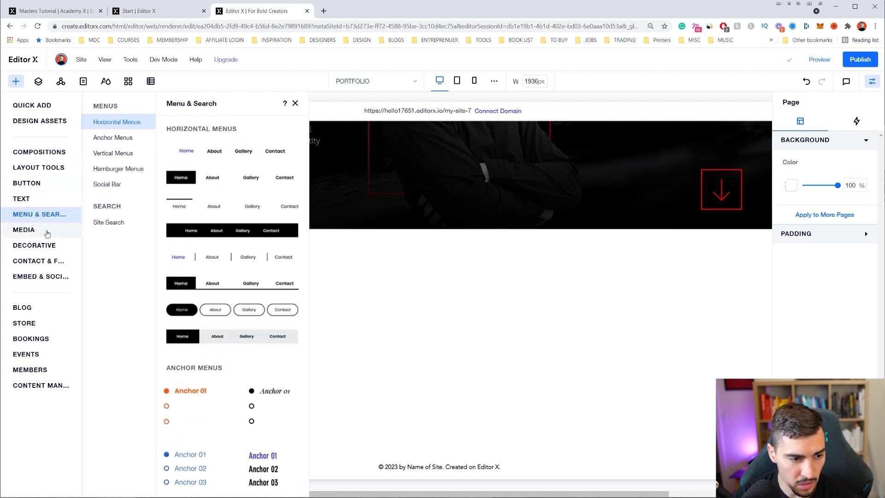
left_click(48, 262)
left_click(27, 230)
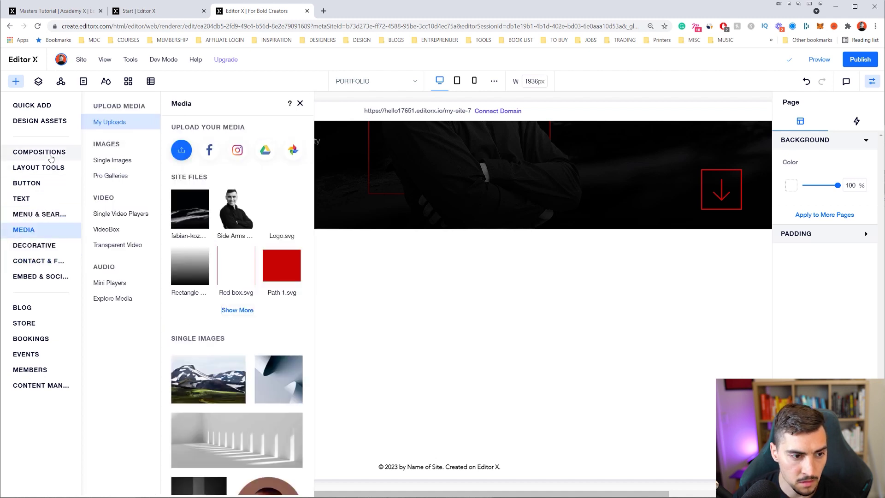
Add the black "Take a Look at My Work" portfolio composition to the blank section below the hero
left_click(48, 154)
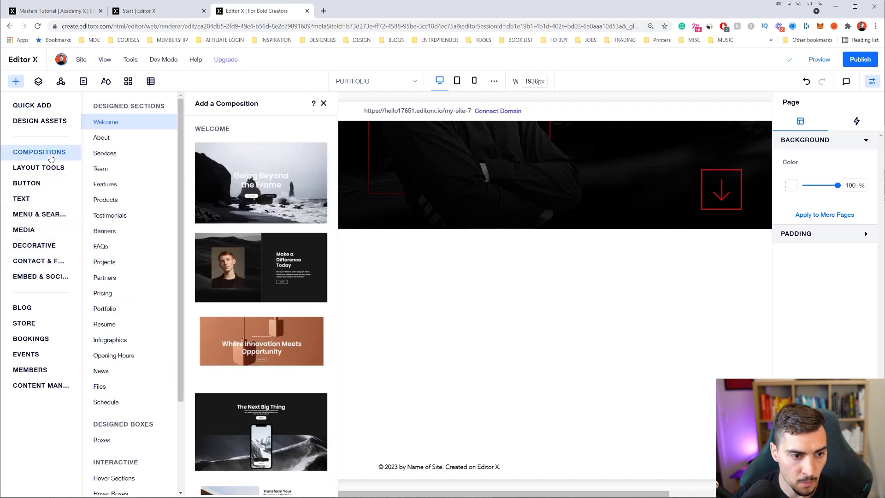
left_click(111, 311)
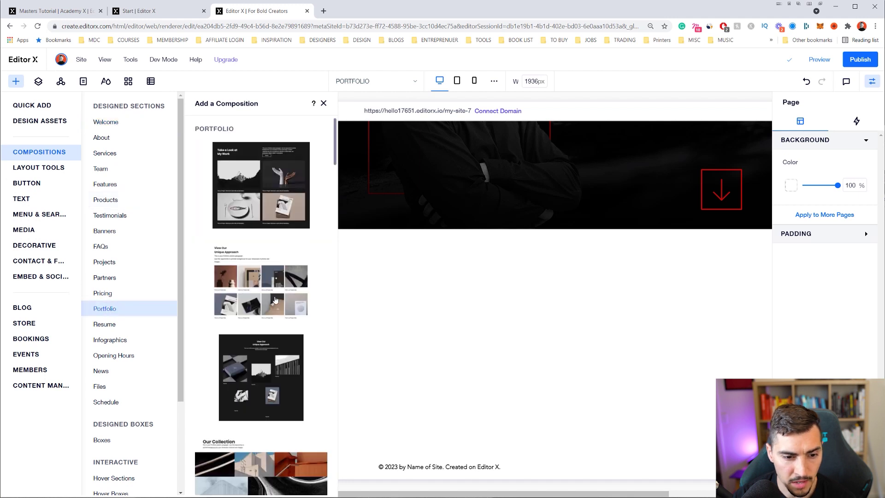
scroll(277, 297, "down", 5)
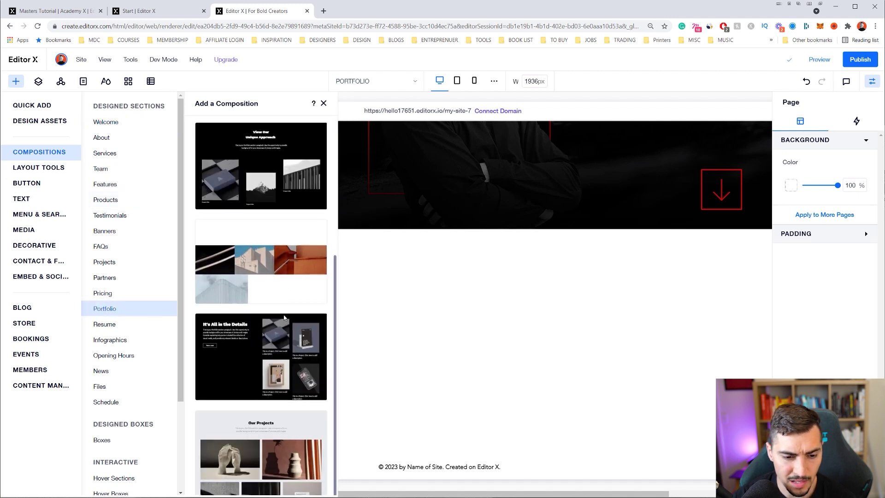
scroll(284, 319, "up", 5)
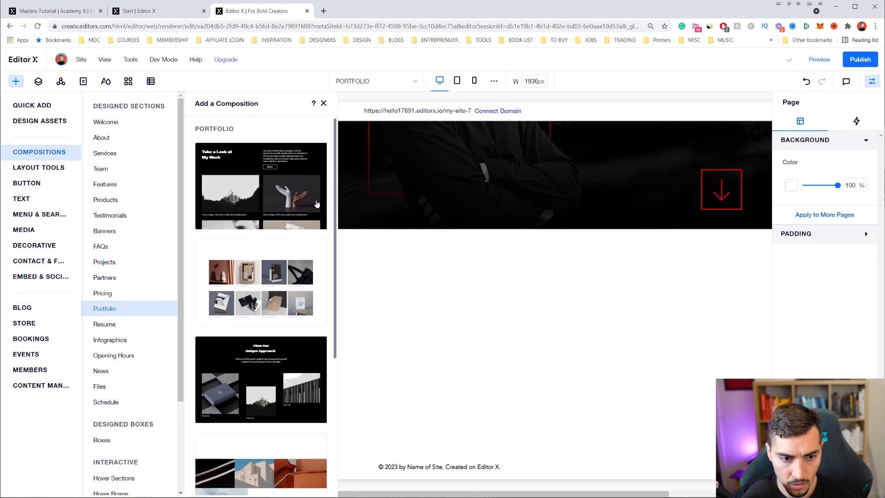
left_click_drag(255, 185, 503, 324)
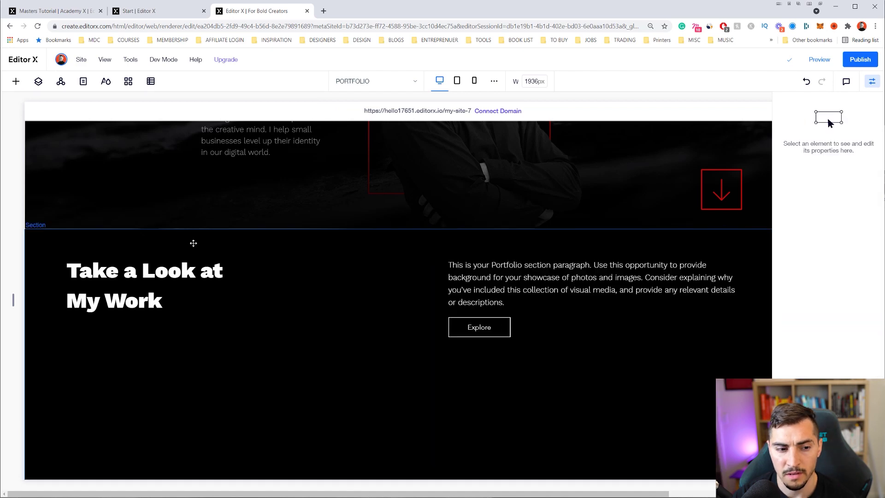
Examine the new portfolio section from its heading down to the project images and captions
scroll(149, 263, "up", 4)
scroll(180, 257, "down", 7)
scroll(179, 257, "down", 5)
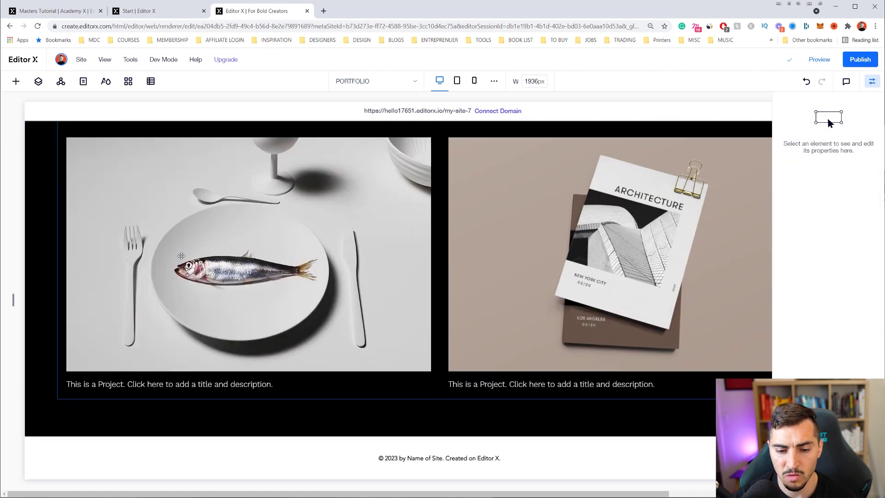
scroll(184, 257, "up", 10)
scroll(231, 280, "down", 4)
scroll(370, 235, "down", 1)
scroll(357, 204, "up", 1)
scroll(381, 203, "down", 4)
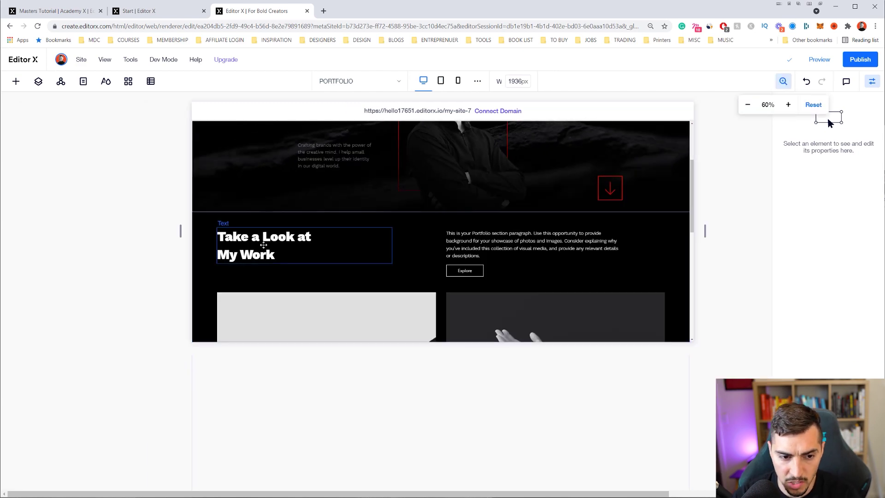
Replace the "Take a Look at My Work" heading text with "SEE MY WORK"
left_click(261, 245)
left_click(236, 204)
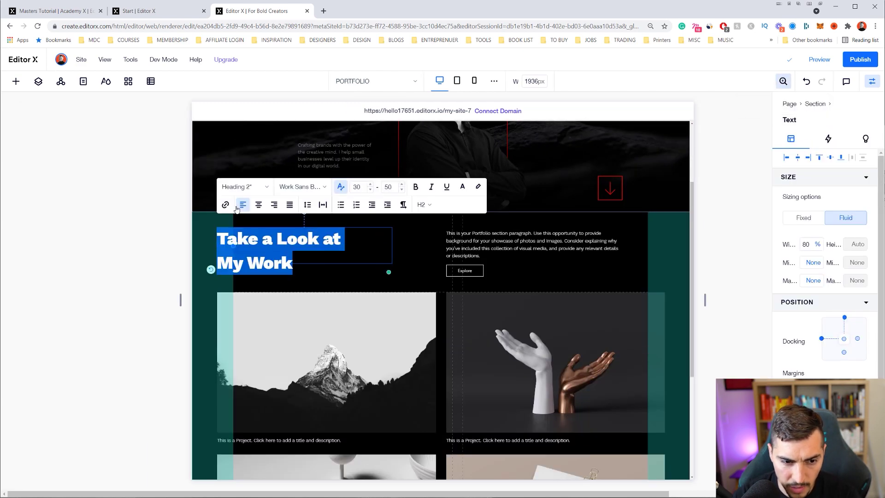
left_click(265, 187)
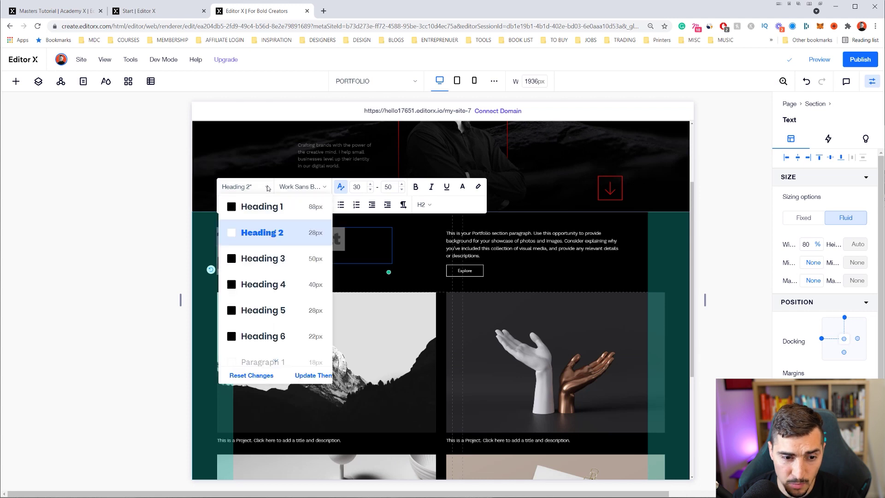
left_click(338, 238)
left_click(340, 239)
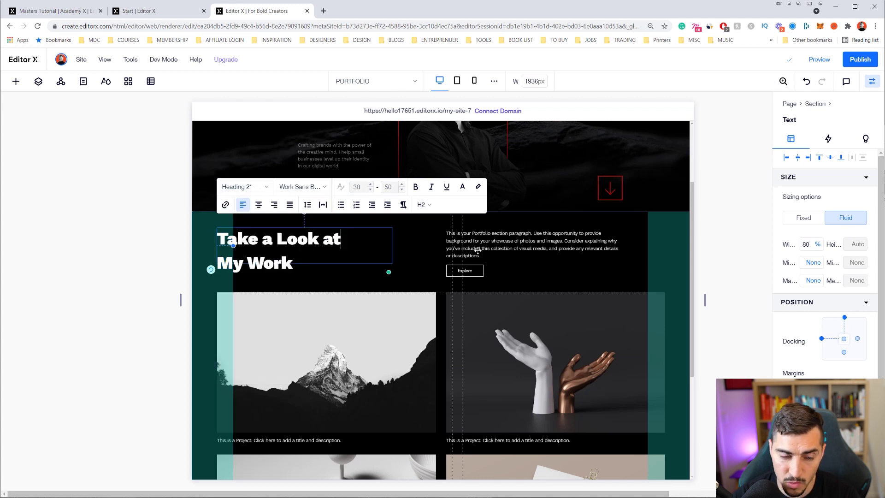
key("ctrl+a")
type("pORTFO")
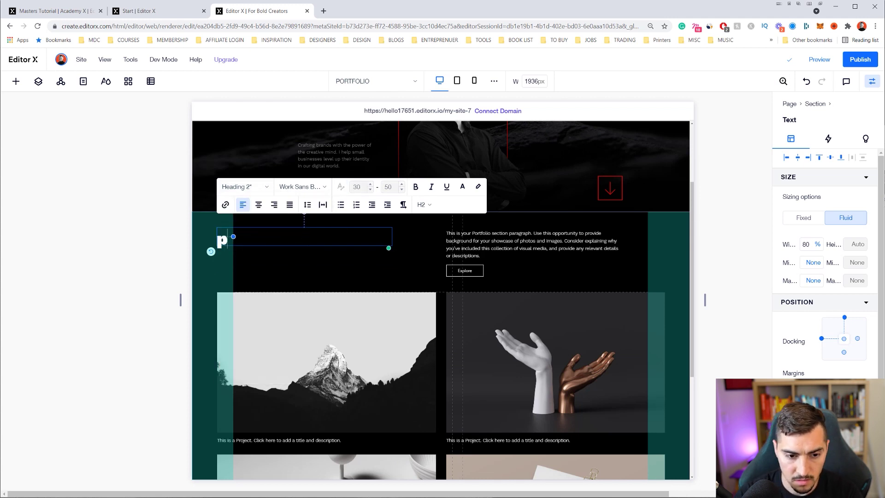
key("BackSpace")
key("BackSpace")
key("BackSpace")
key("BackSpace")
key("BackSpace")
key("BackSpace")
type("POTYF")
key("BackSpace")
key("BackSpace")
key("BackSpace")
key("BackSpace")
key("BackSpace")
type("SEE MY WORK")
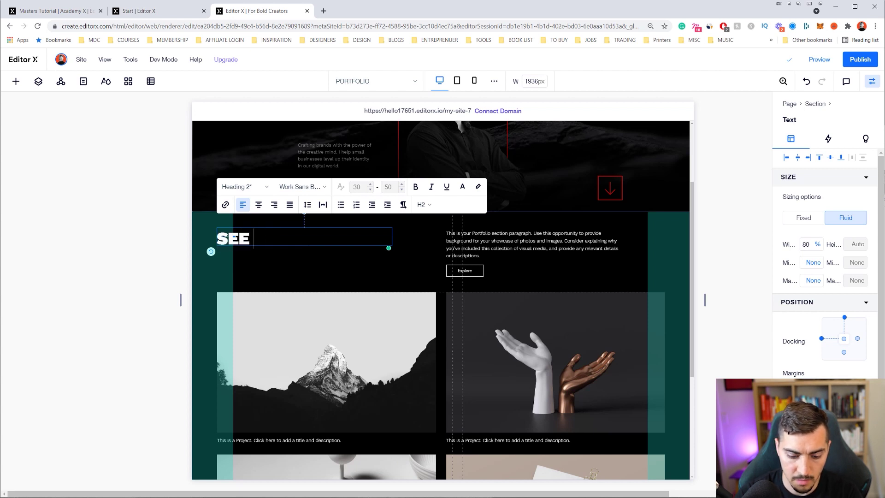
left_click(495, 250)
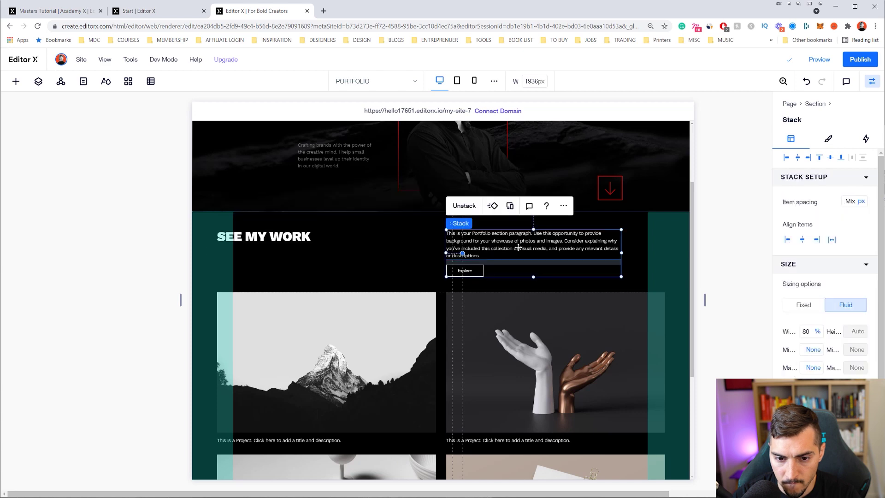
left_click(519, 247)
left_click(466, 271)
key("c")
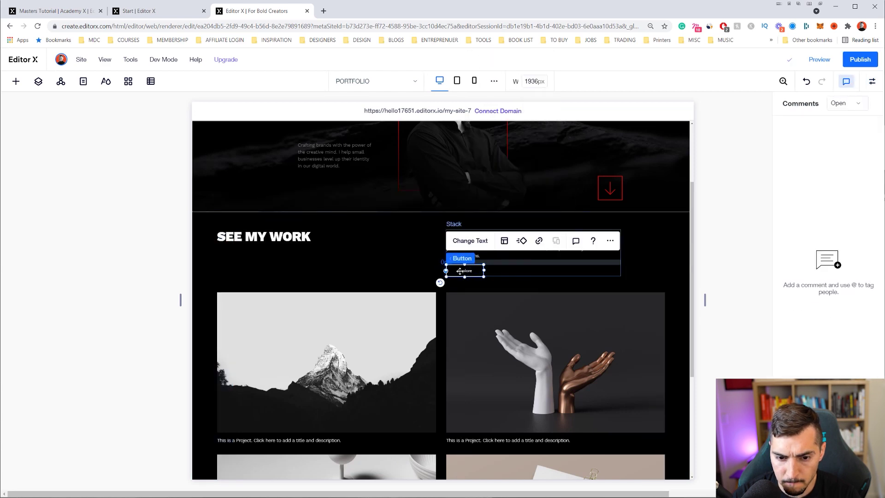
key("ctrl+plus")
key("ctrl+plus")
scroll(441, 269, "right", 8)
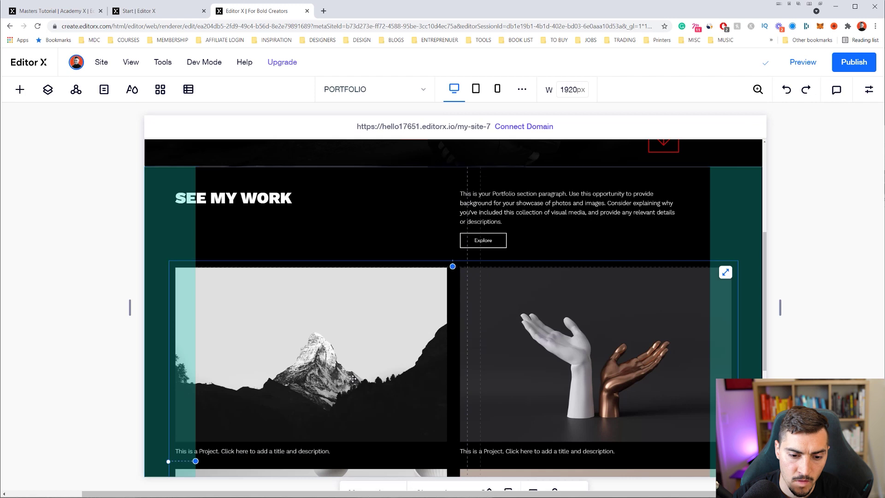
Select the mountain image in the first project and open the site files for changing it
left_click(310, 454)
left_click(309, 415)
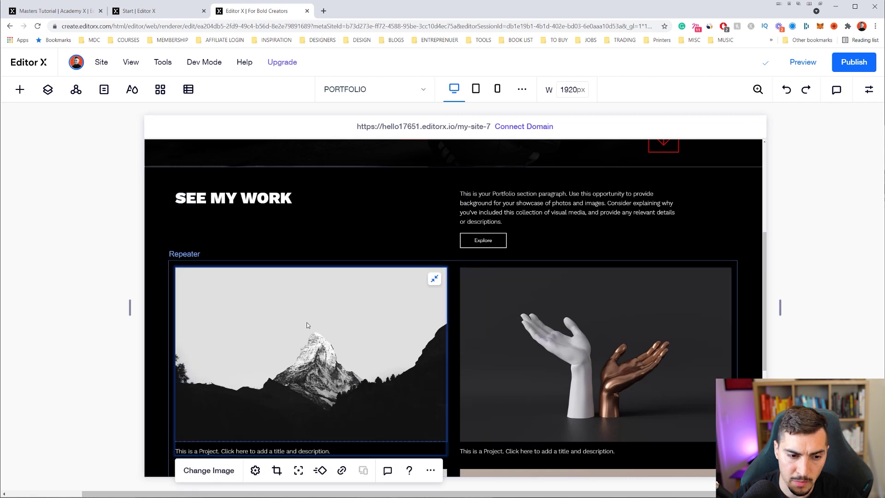
left_click(279, 470)
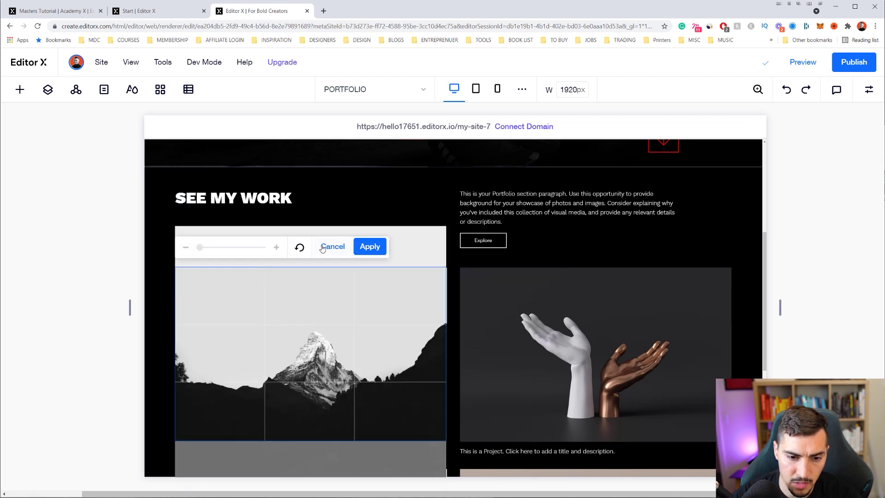
left_click(322, 249)
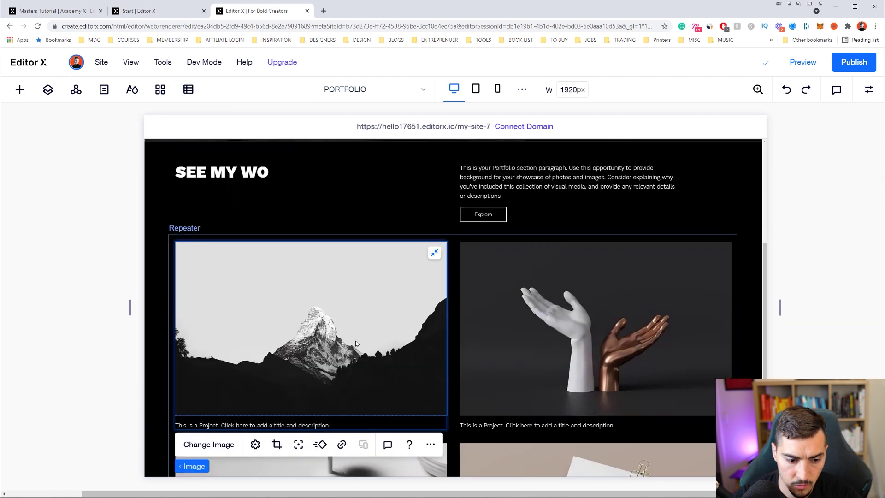
left_click(218, 444)
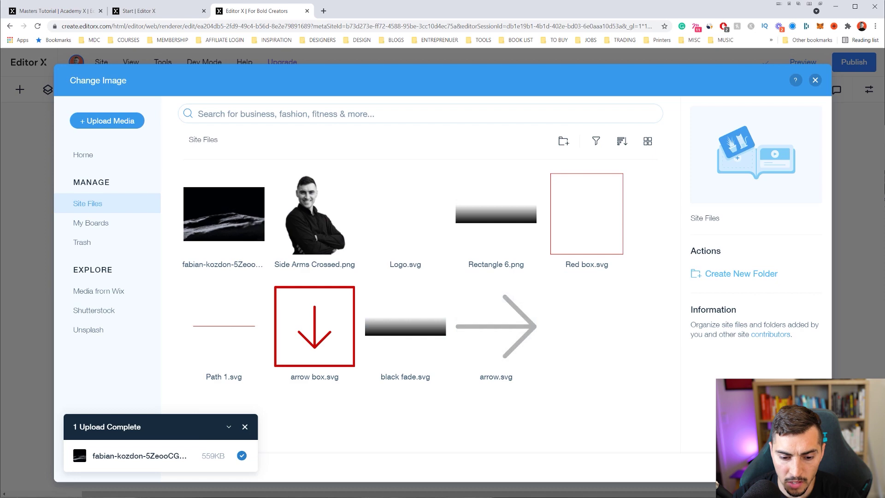
Switch to the Portfolio_Design.ai mockup in Illustrator, look over its PROJECTS section and return to Editor X
key("alt+Tab")
left_click_drag(694, 167, 433, 284)
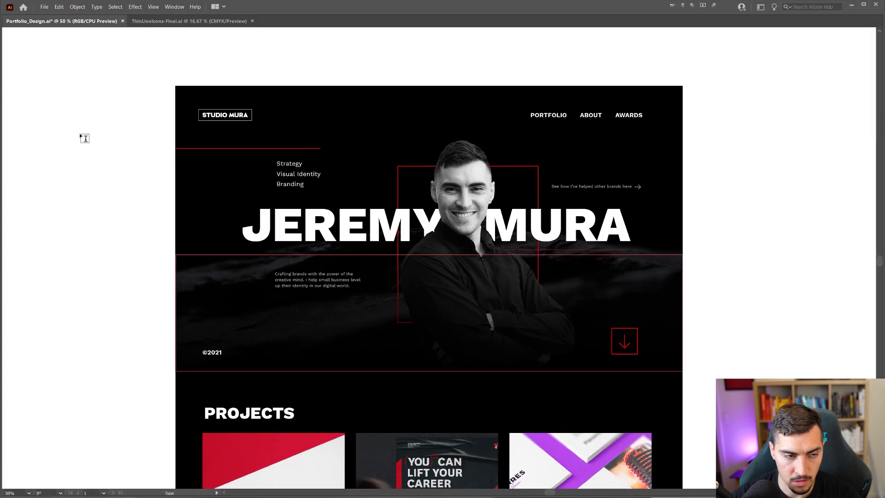
left_click(37, 57)
type("V")
key("Escape")
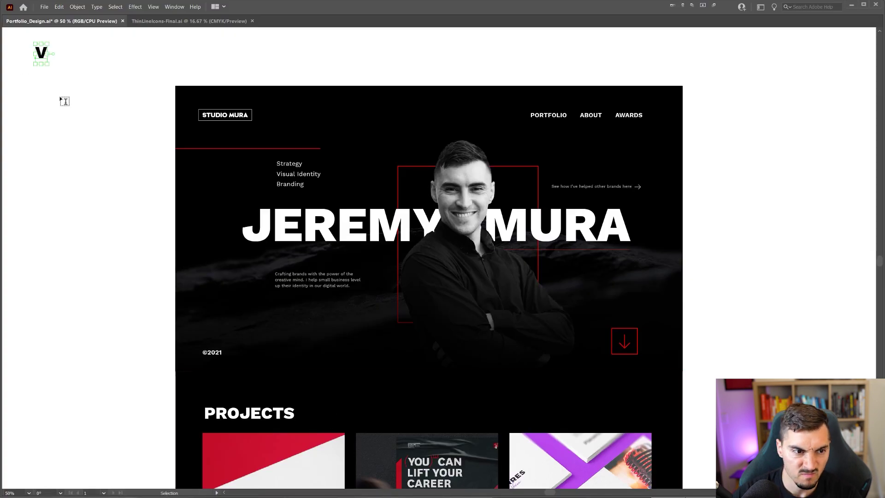
scroll(64, 101, "down", 10)
key("alt+Tab")
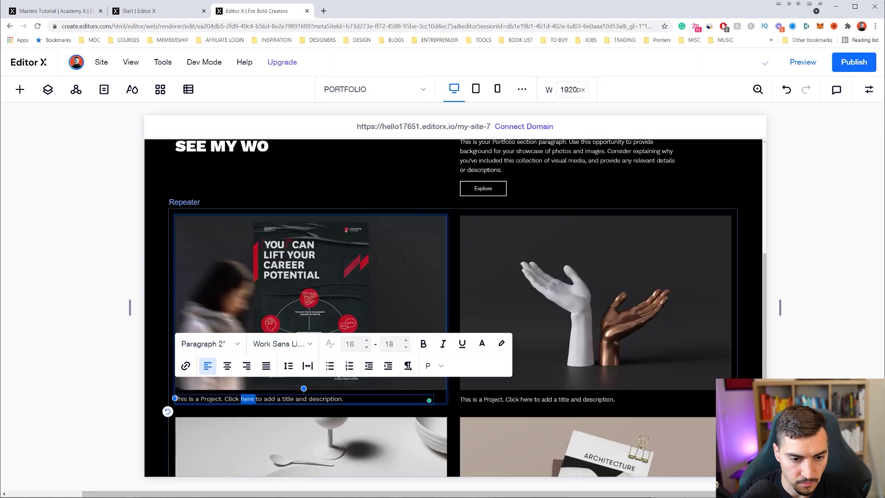
Replace the caption under the first project's poster image with "MACQUARIE BUSINESS SCHOOL"
triple_click(231, 399)
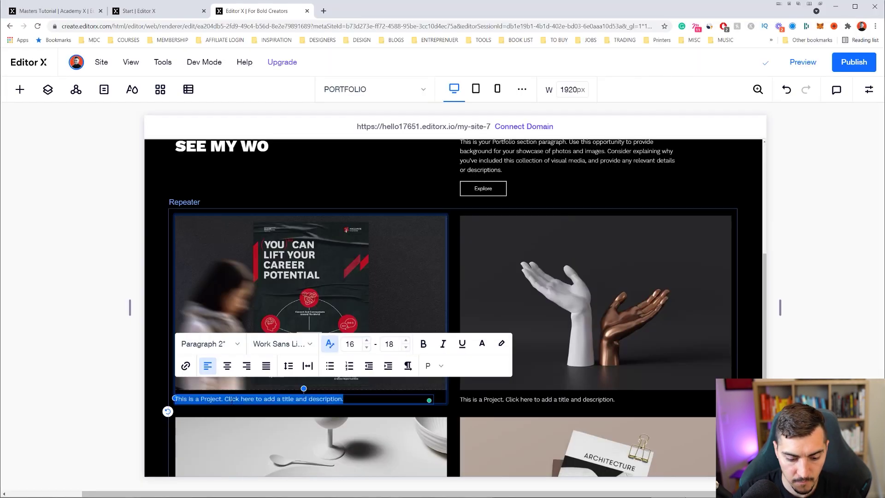
key("BackSpace")
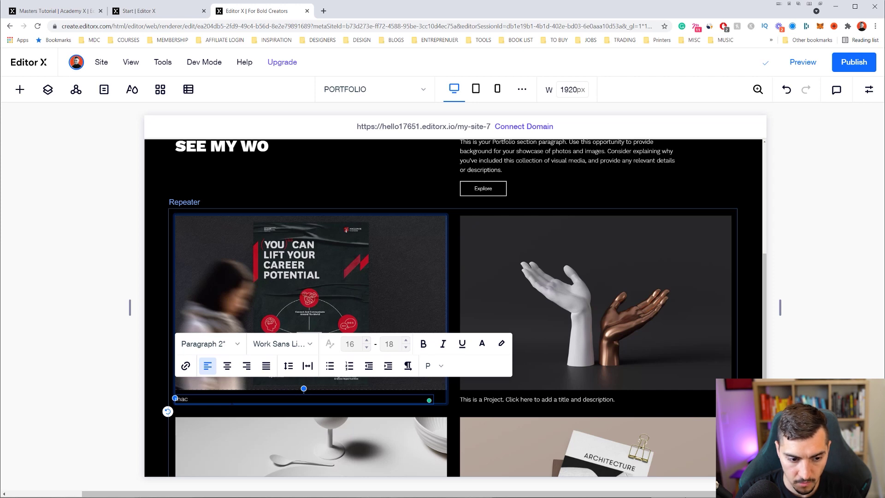
type("MAC")
key("ctrl+plus")
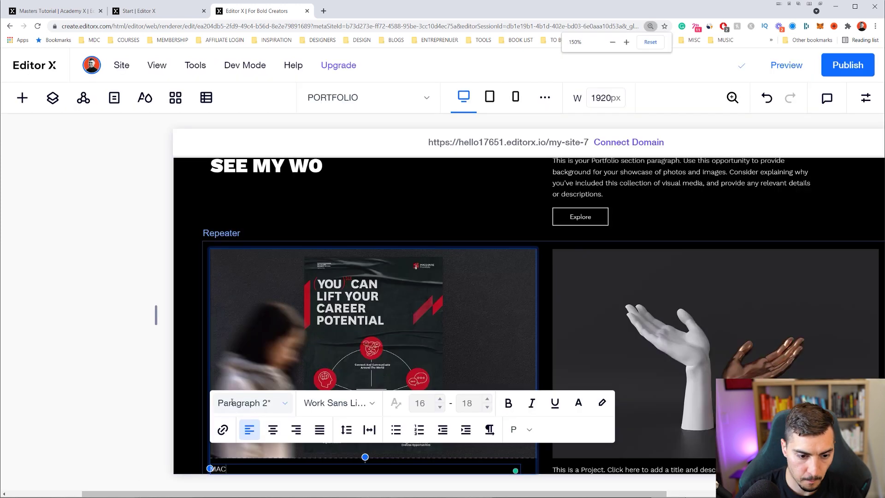
type("QUARIE BUSINESS SCHOOL")
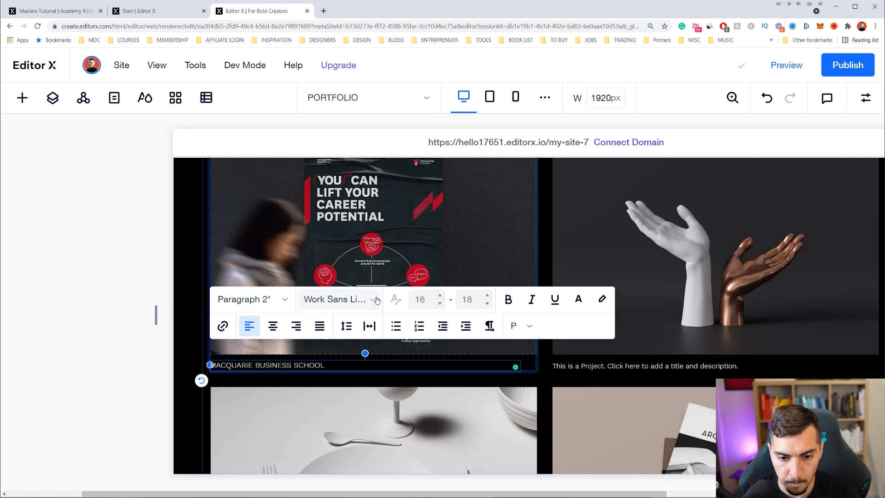
Replace the second project's image of two hands with Bag.jpg from the site files
scroll(304, 343, "right", 3)
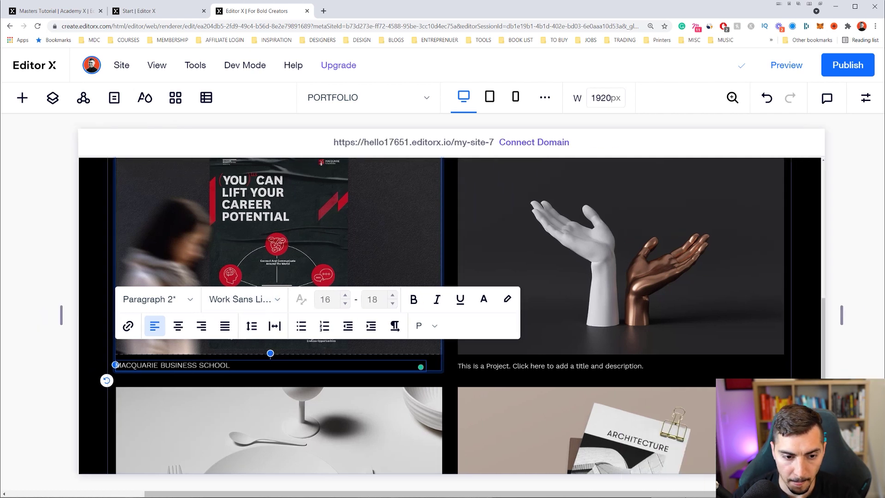
left_click(593, 239)
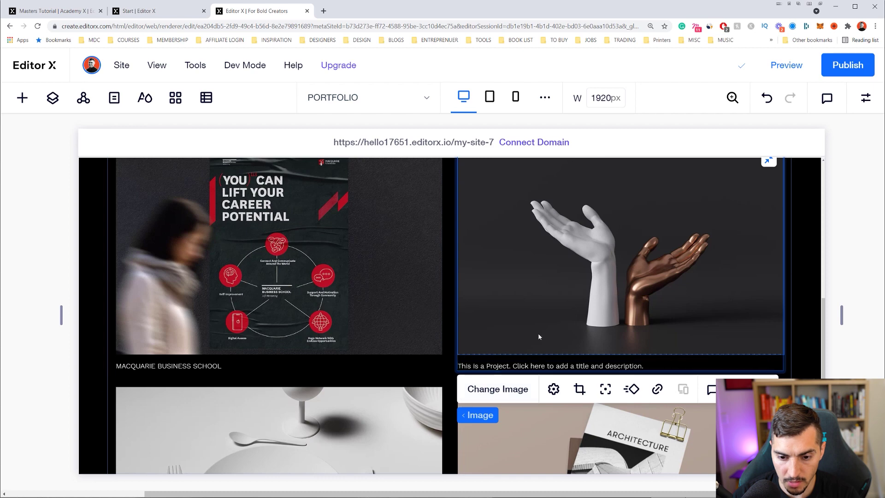
left_click(504, 385)
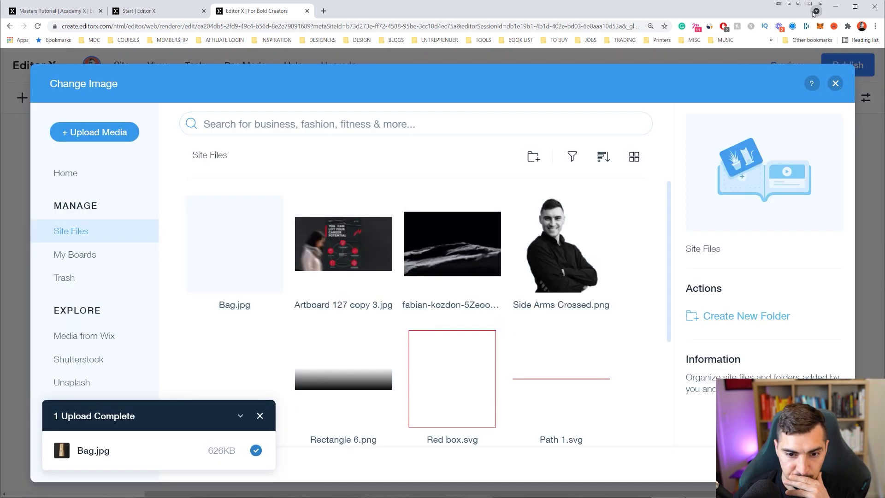
double_click(215, 258)
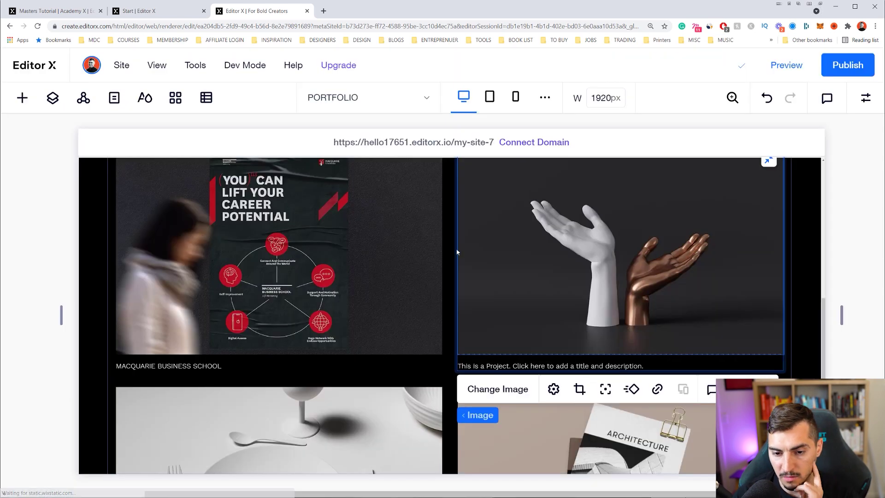
Select the whole placeholder caption under the second project's image for editing
double_click(531, 366)
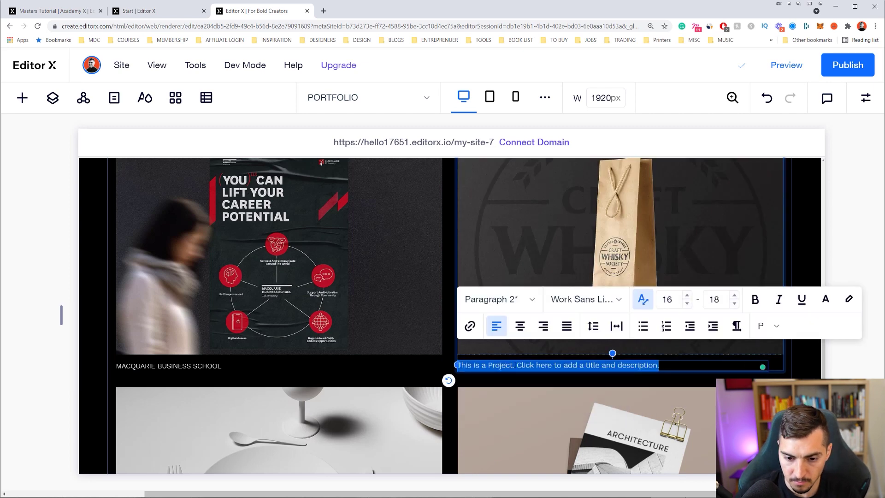